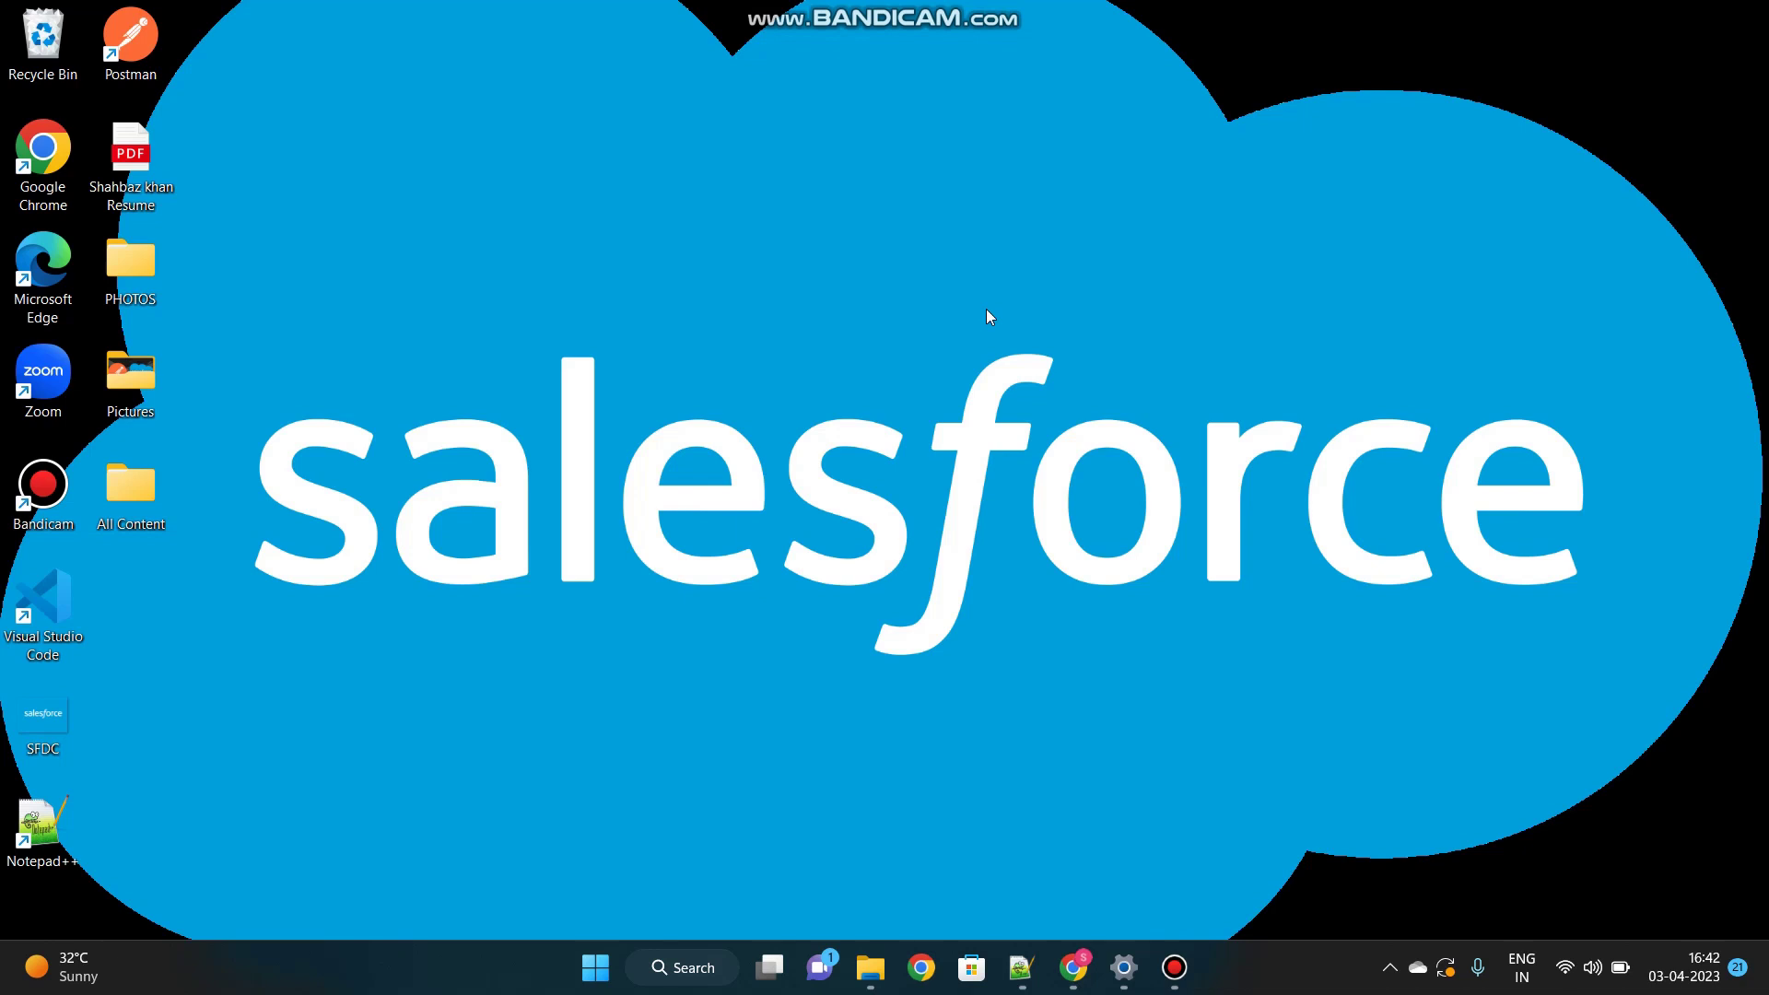
Log out of the Salesforce org from the profile menu, then log back in
left_click(1073, 967)
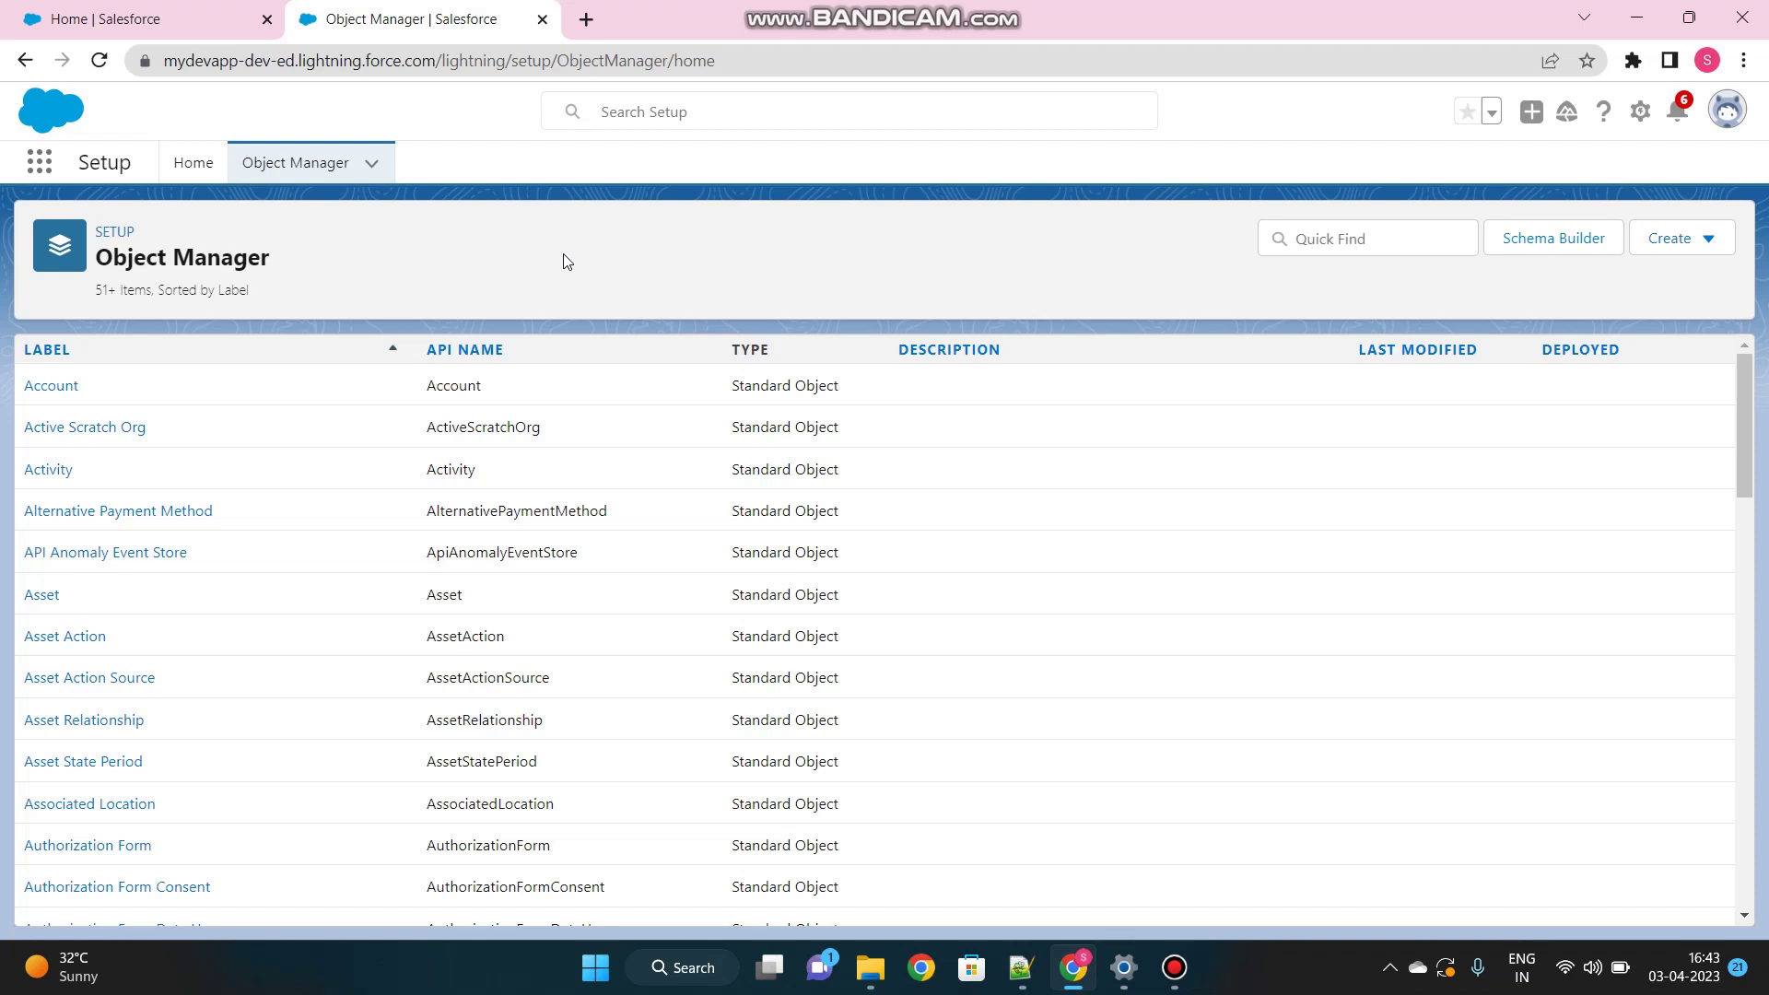
left_click(1730, 107)
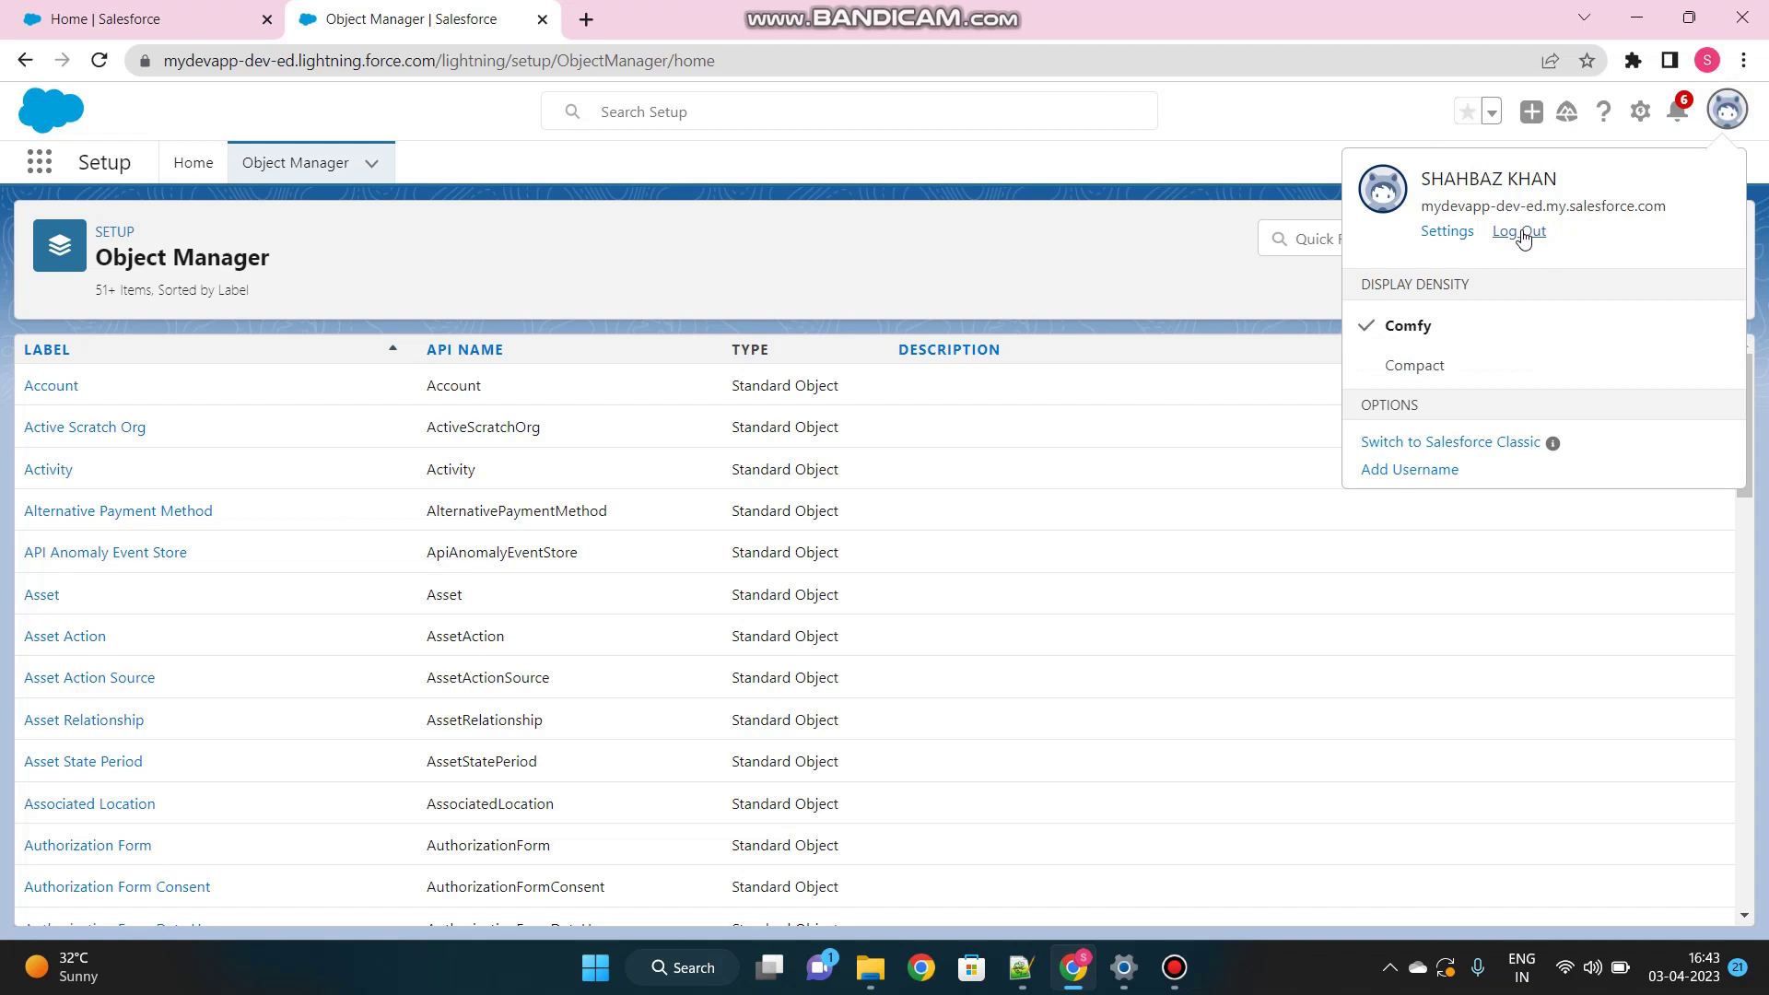
left_click(1521, 232)
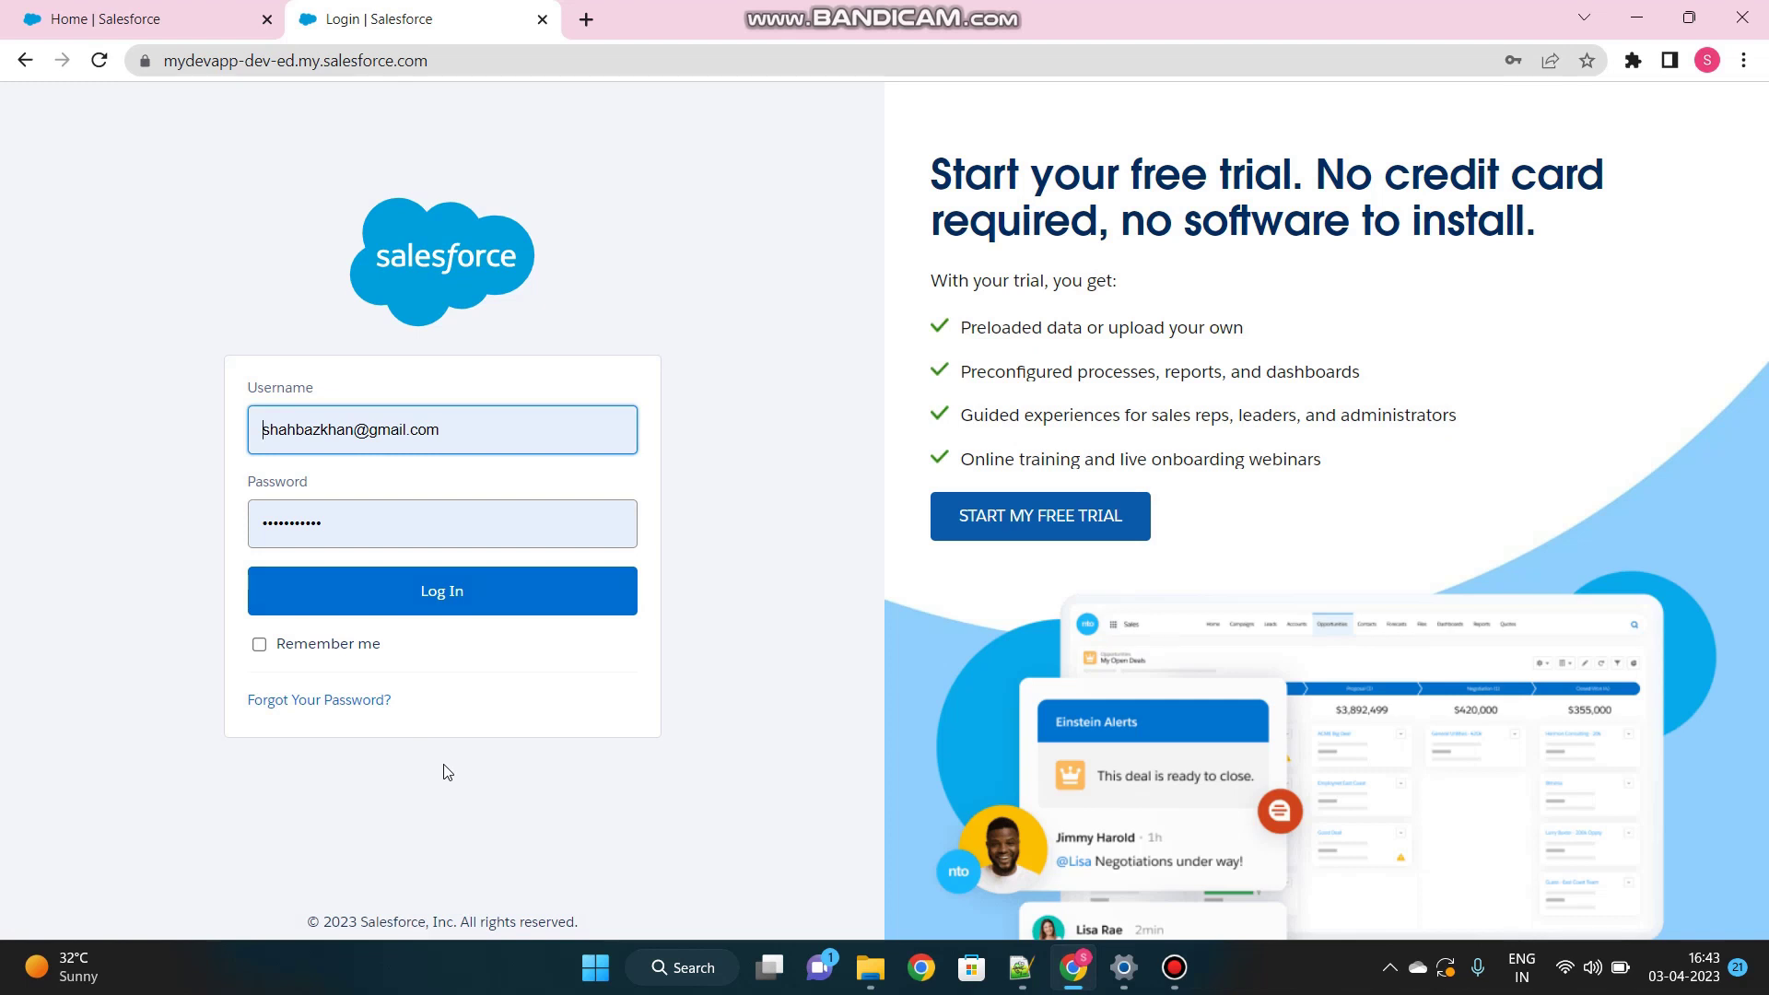
left_click(488, 593)
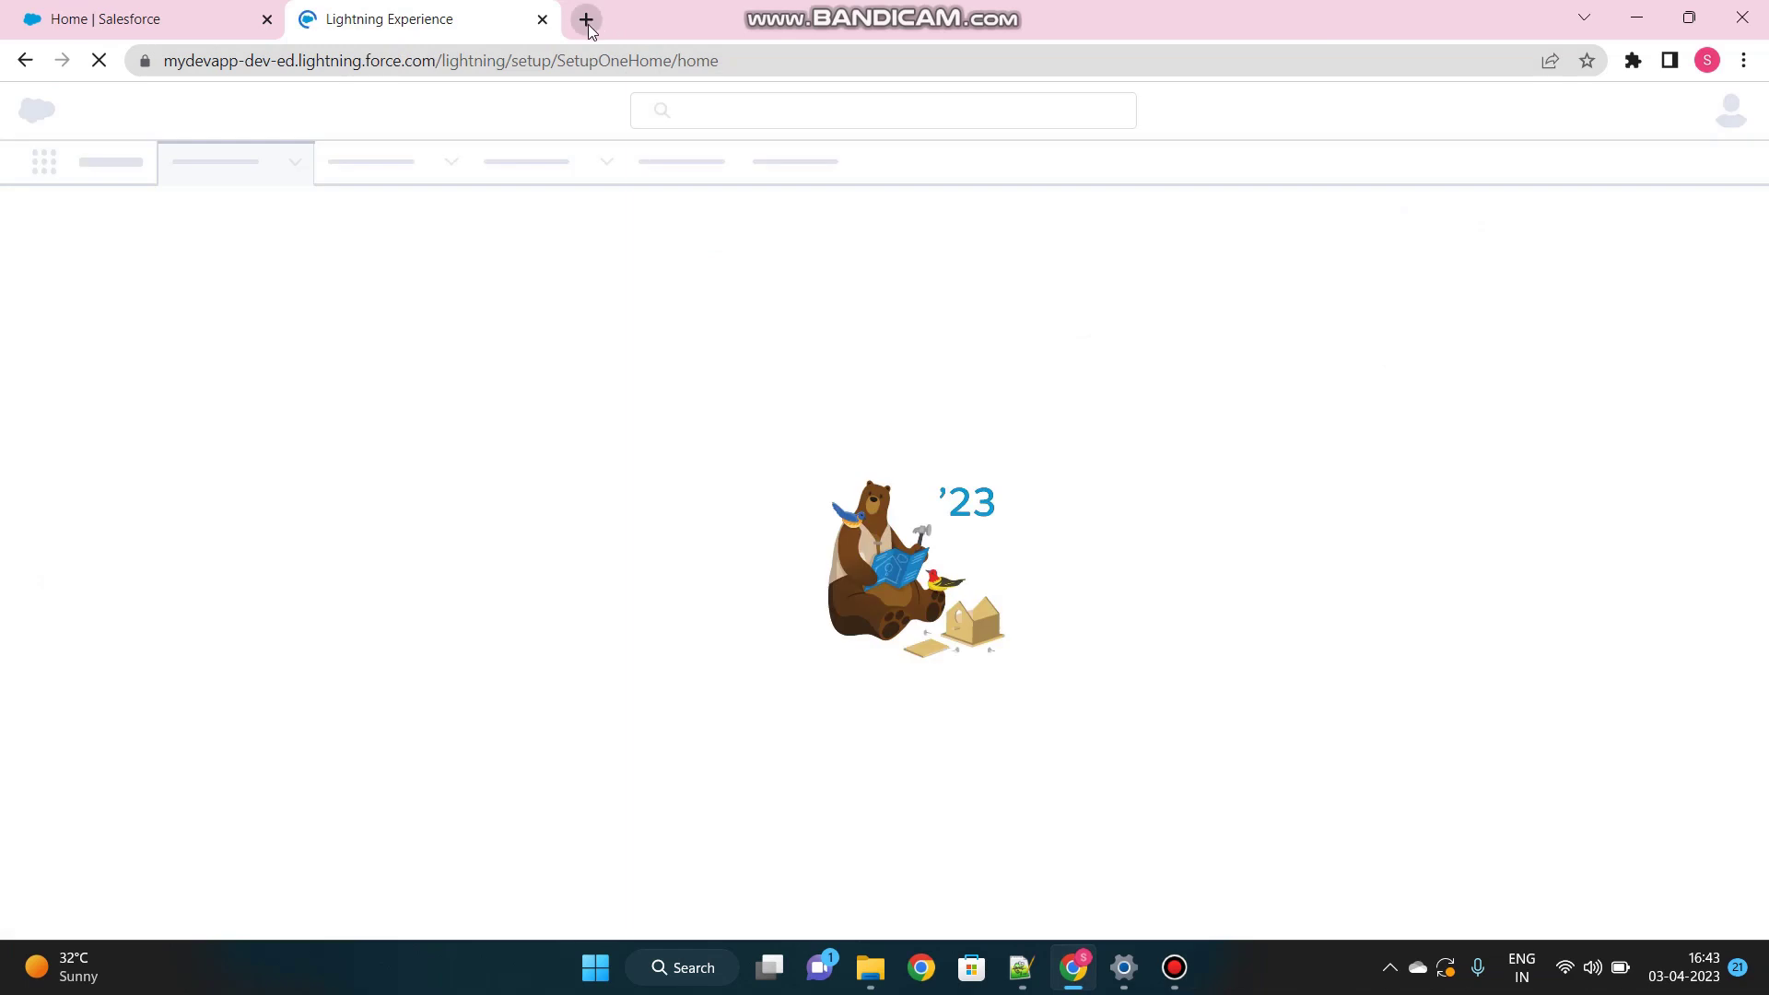
In a new tab, search Google for 'axiom sso' and open the Axiom - Home result
left_click(586, 20)
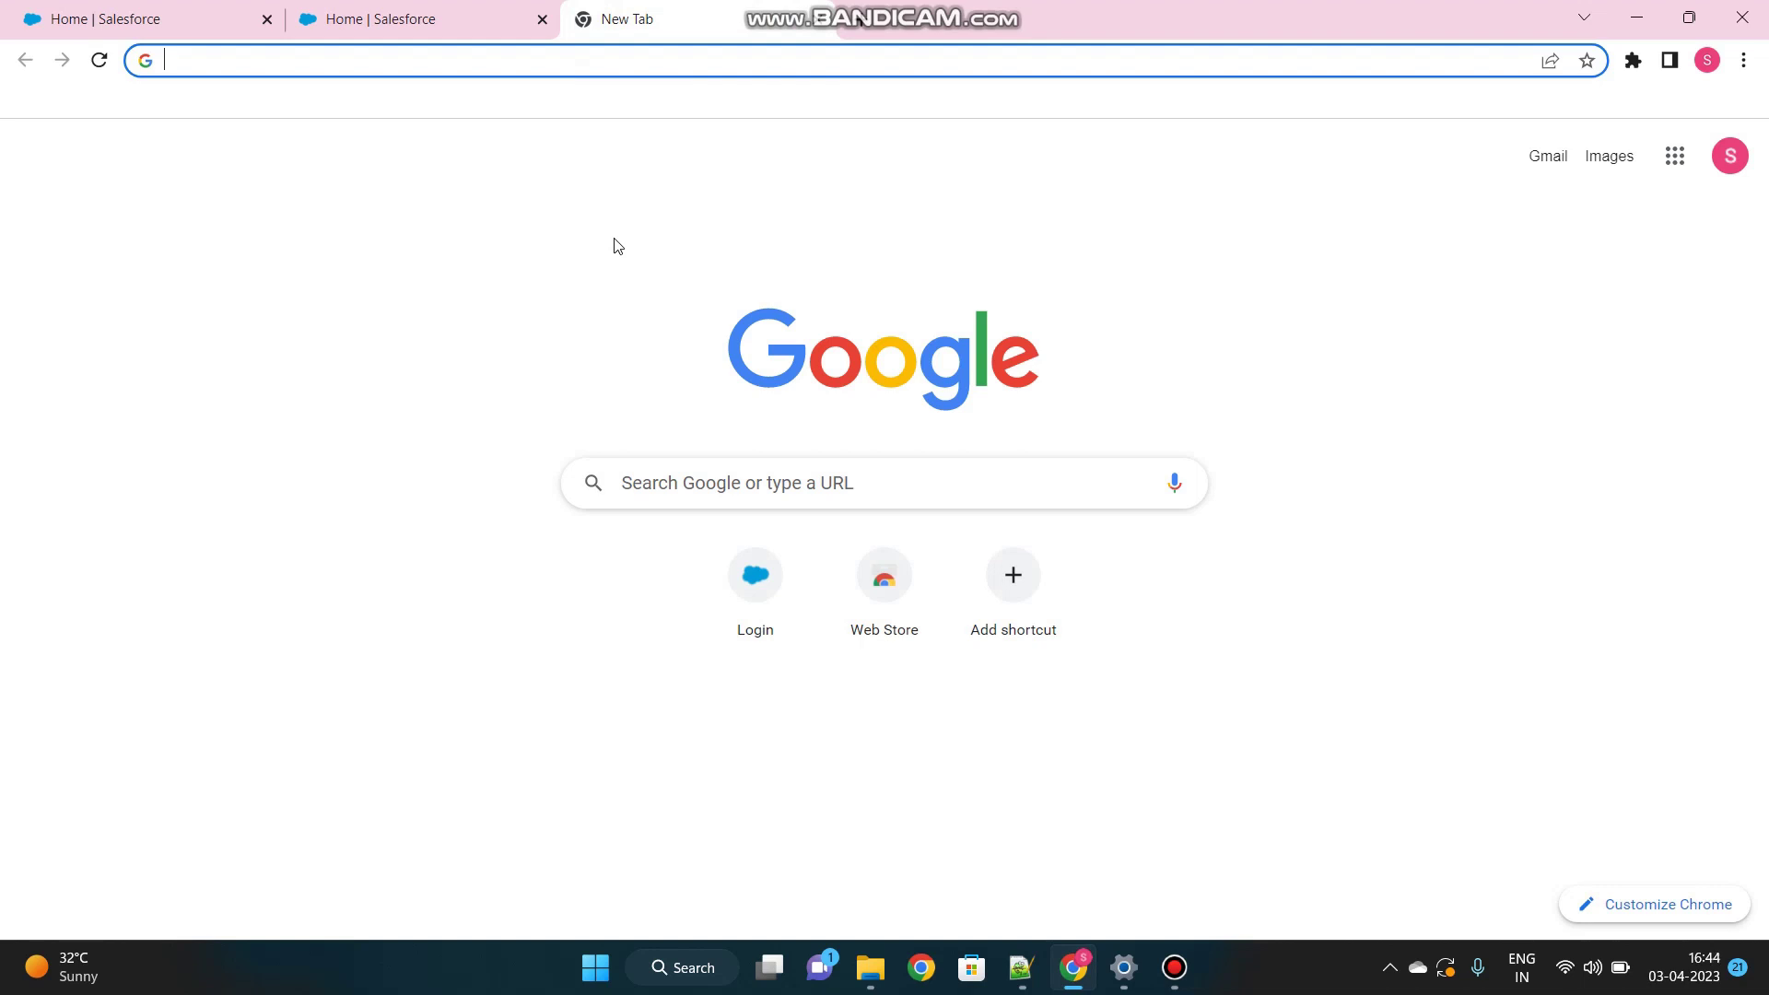
type("axiom")
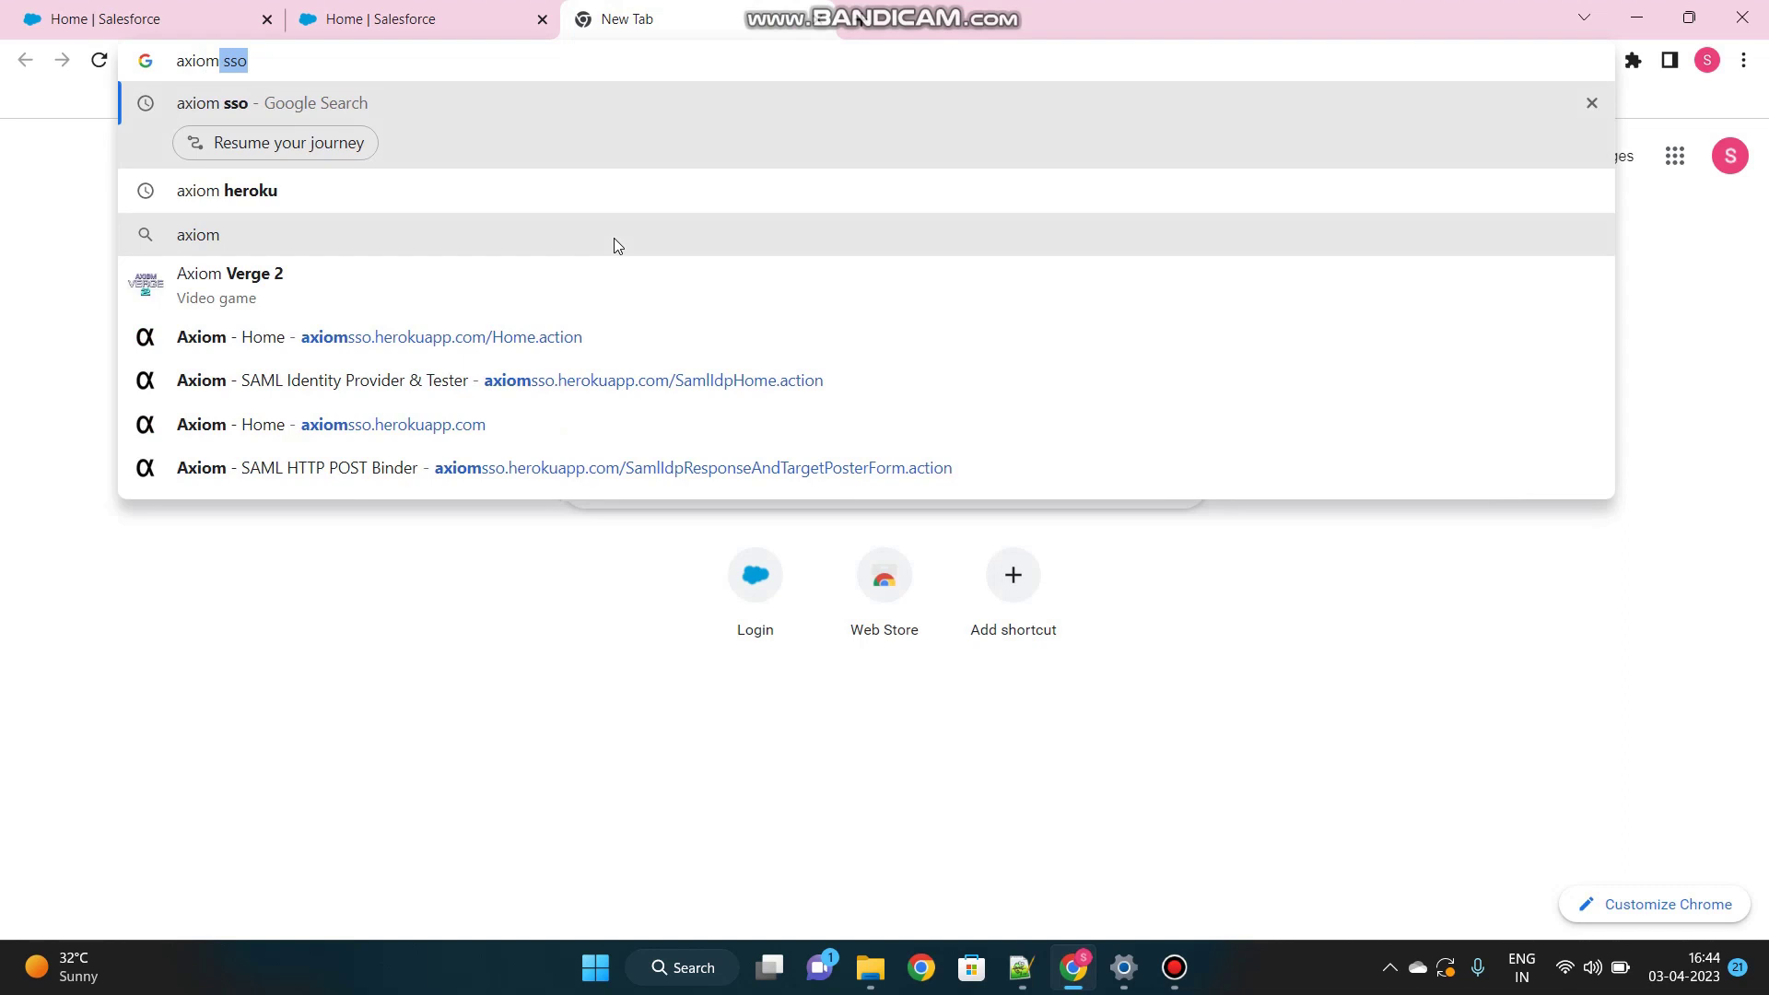
key("Return")
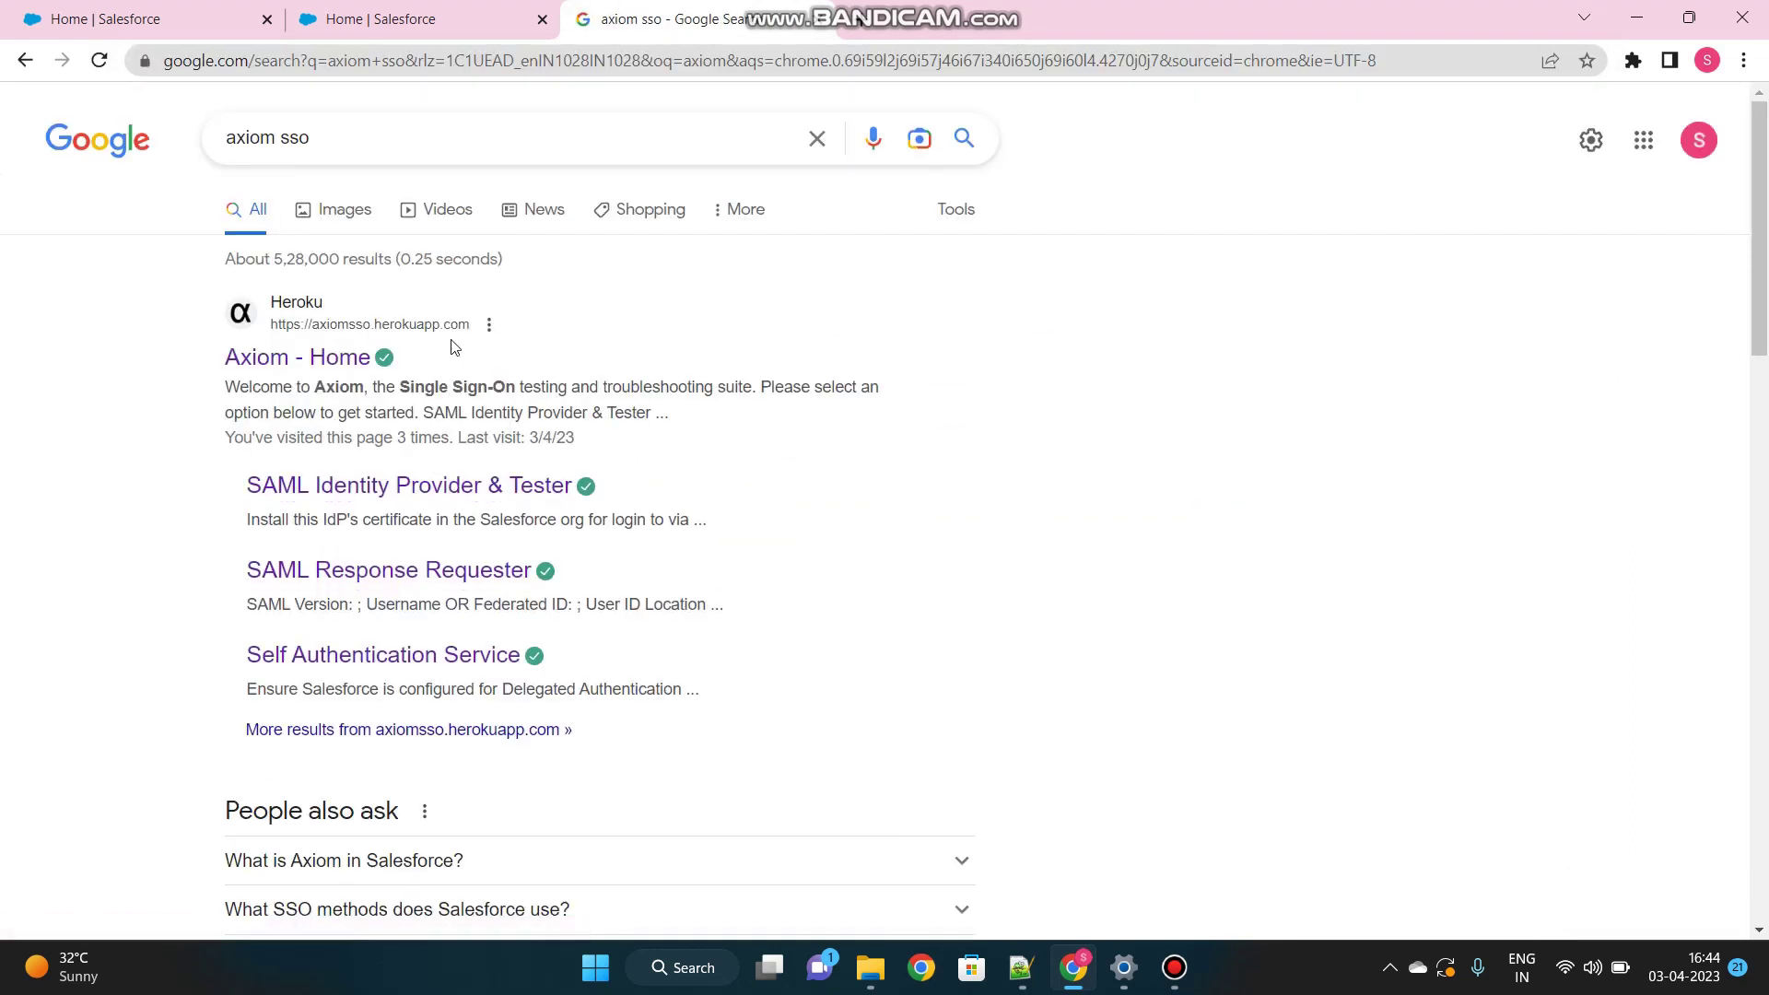
left_click(294, 359)
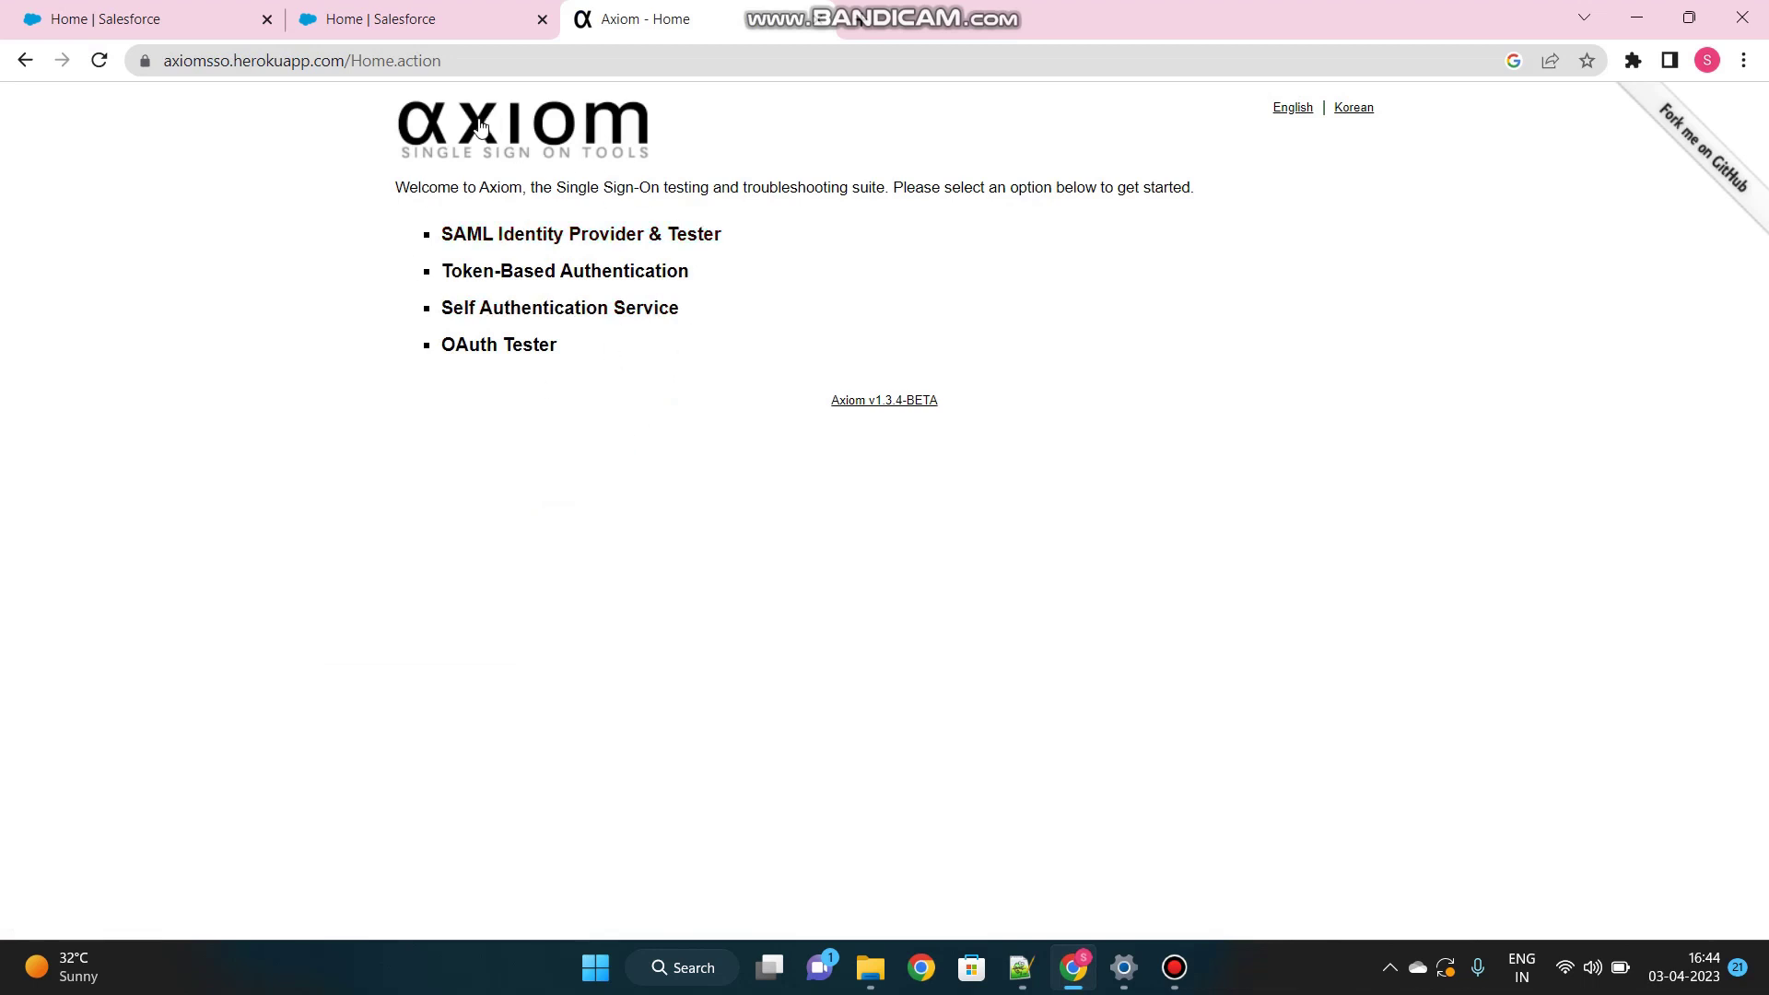
Find 'single' in Setup Quick Find and open Single Sign-On Settings
left_click(429, 28)
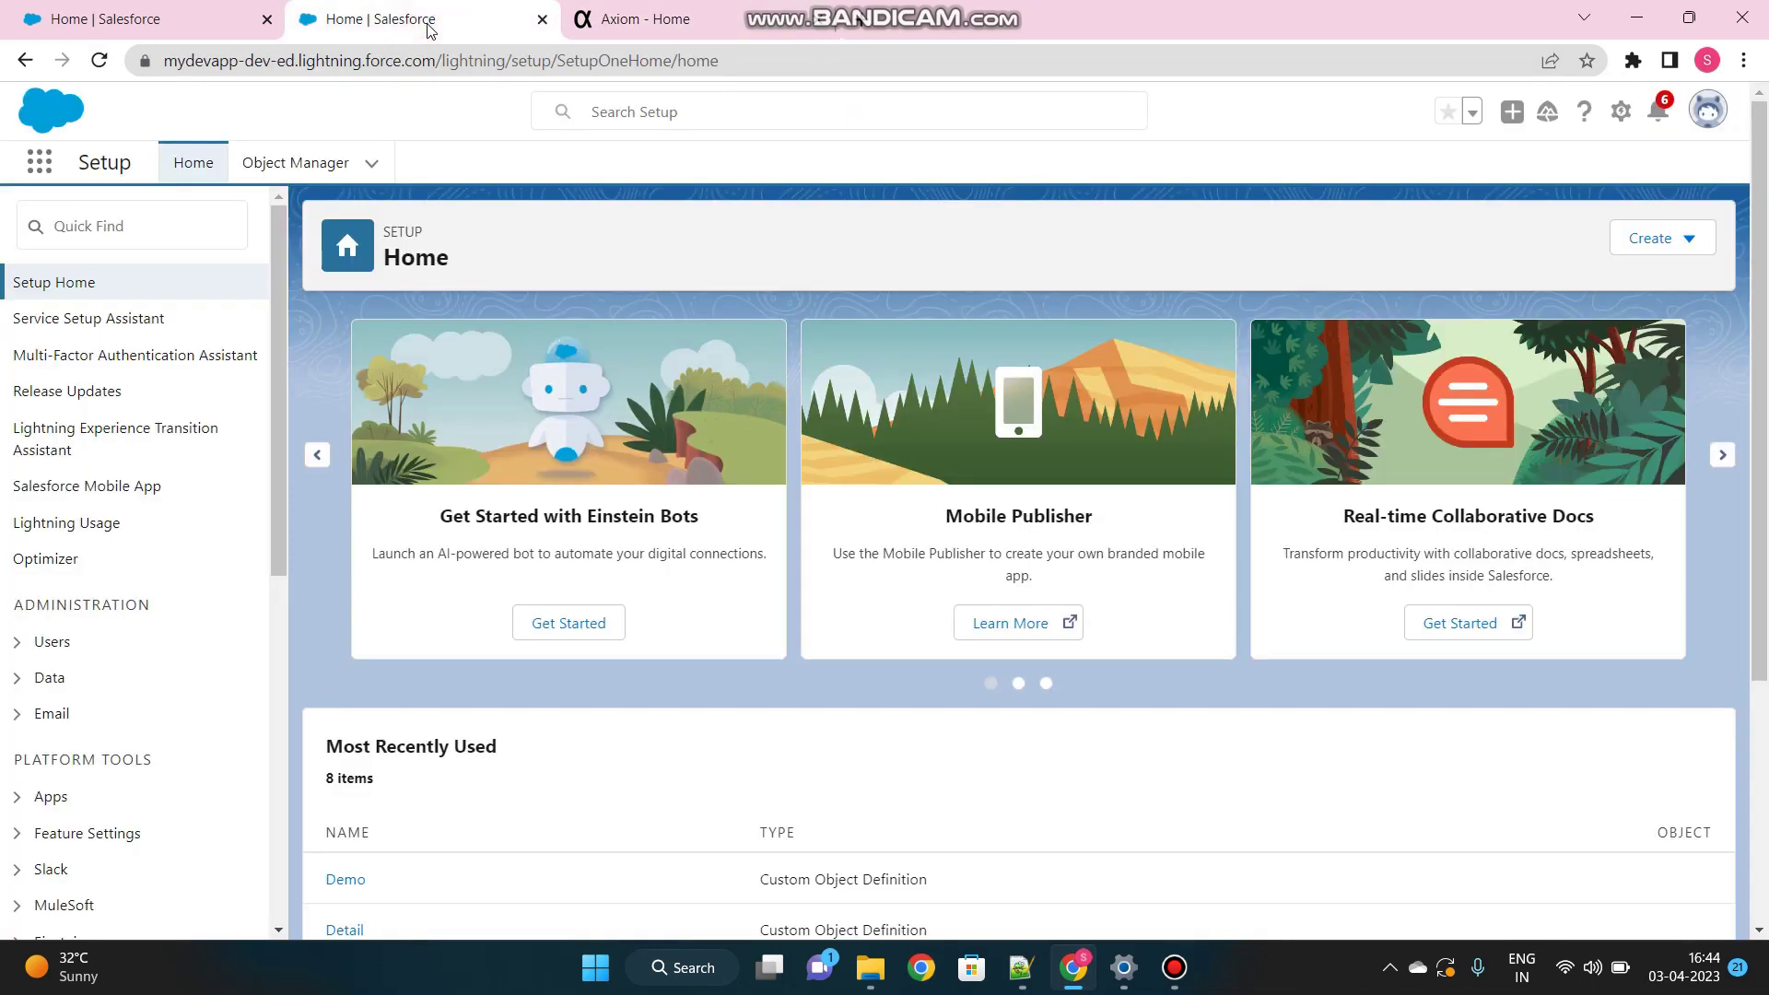
left_click(145, 221)
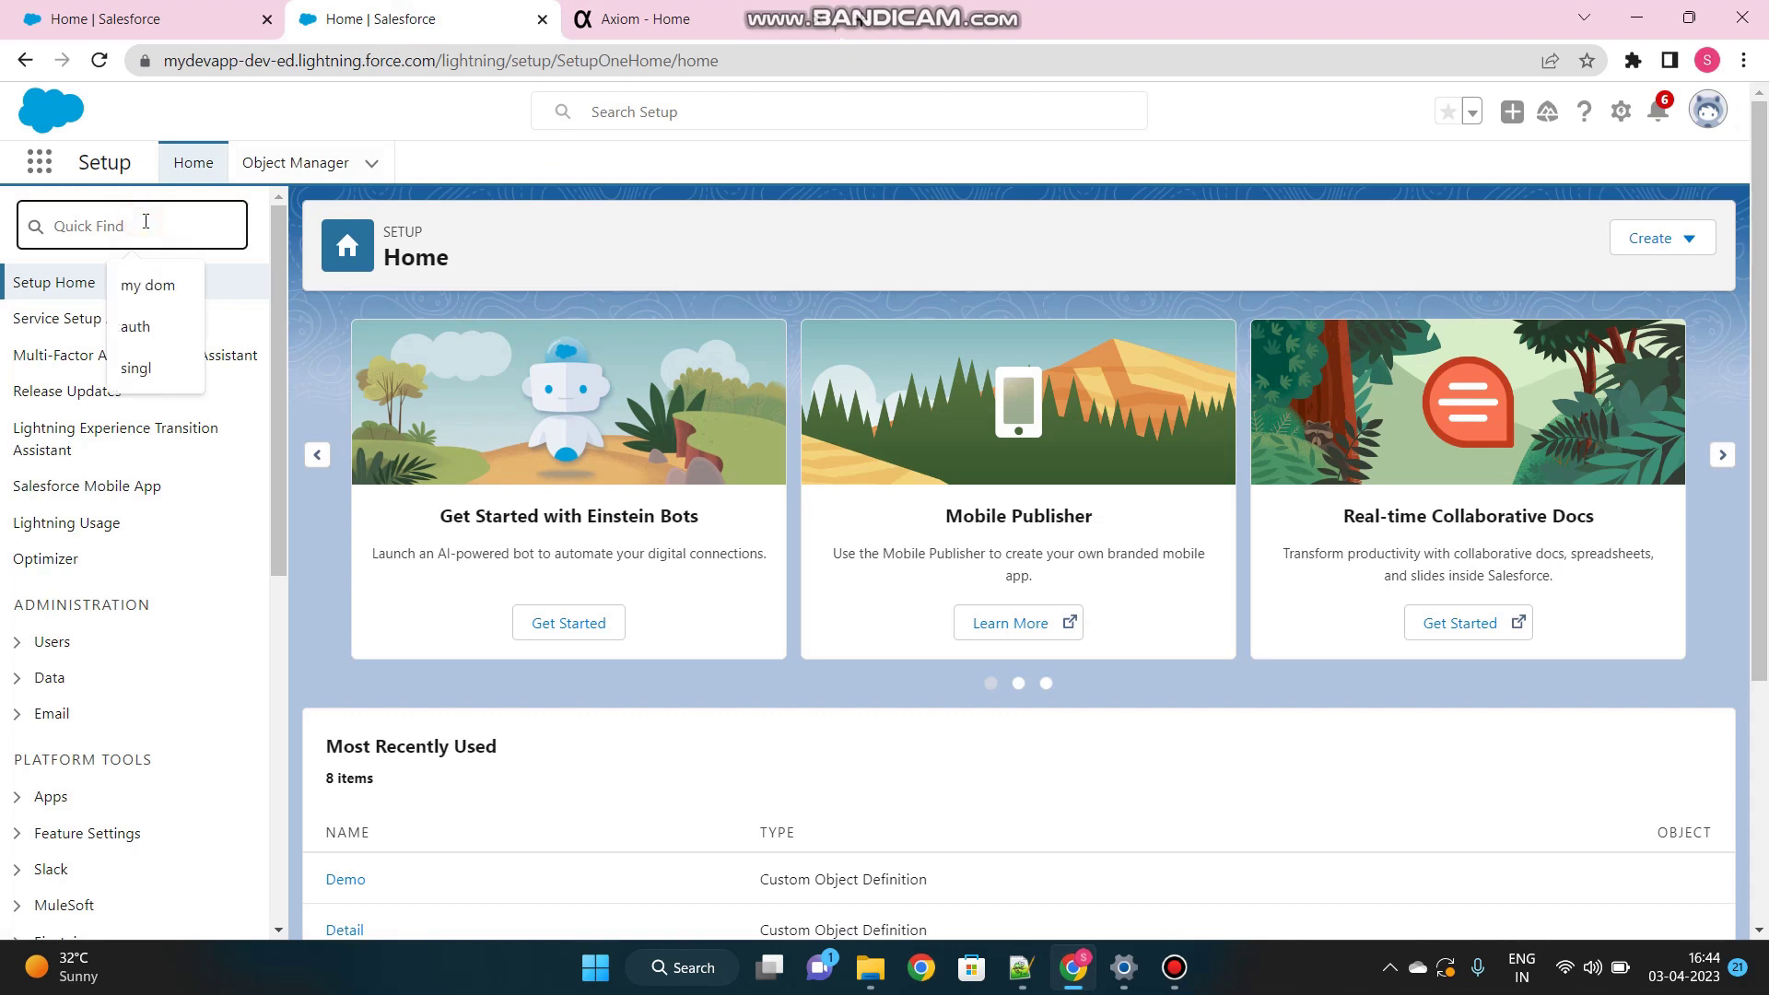
type("single")
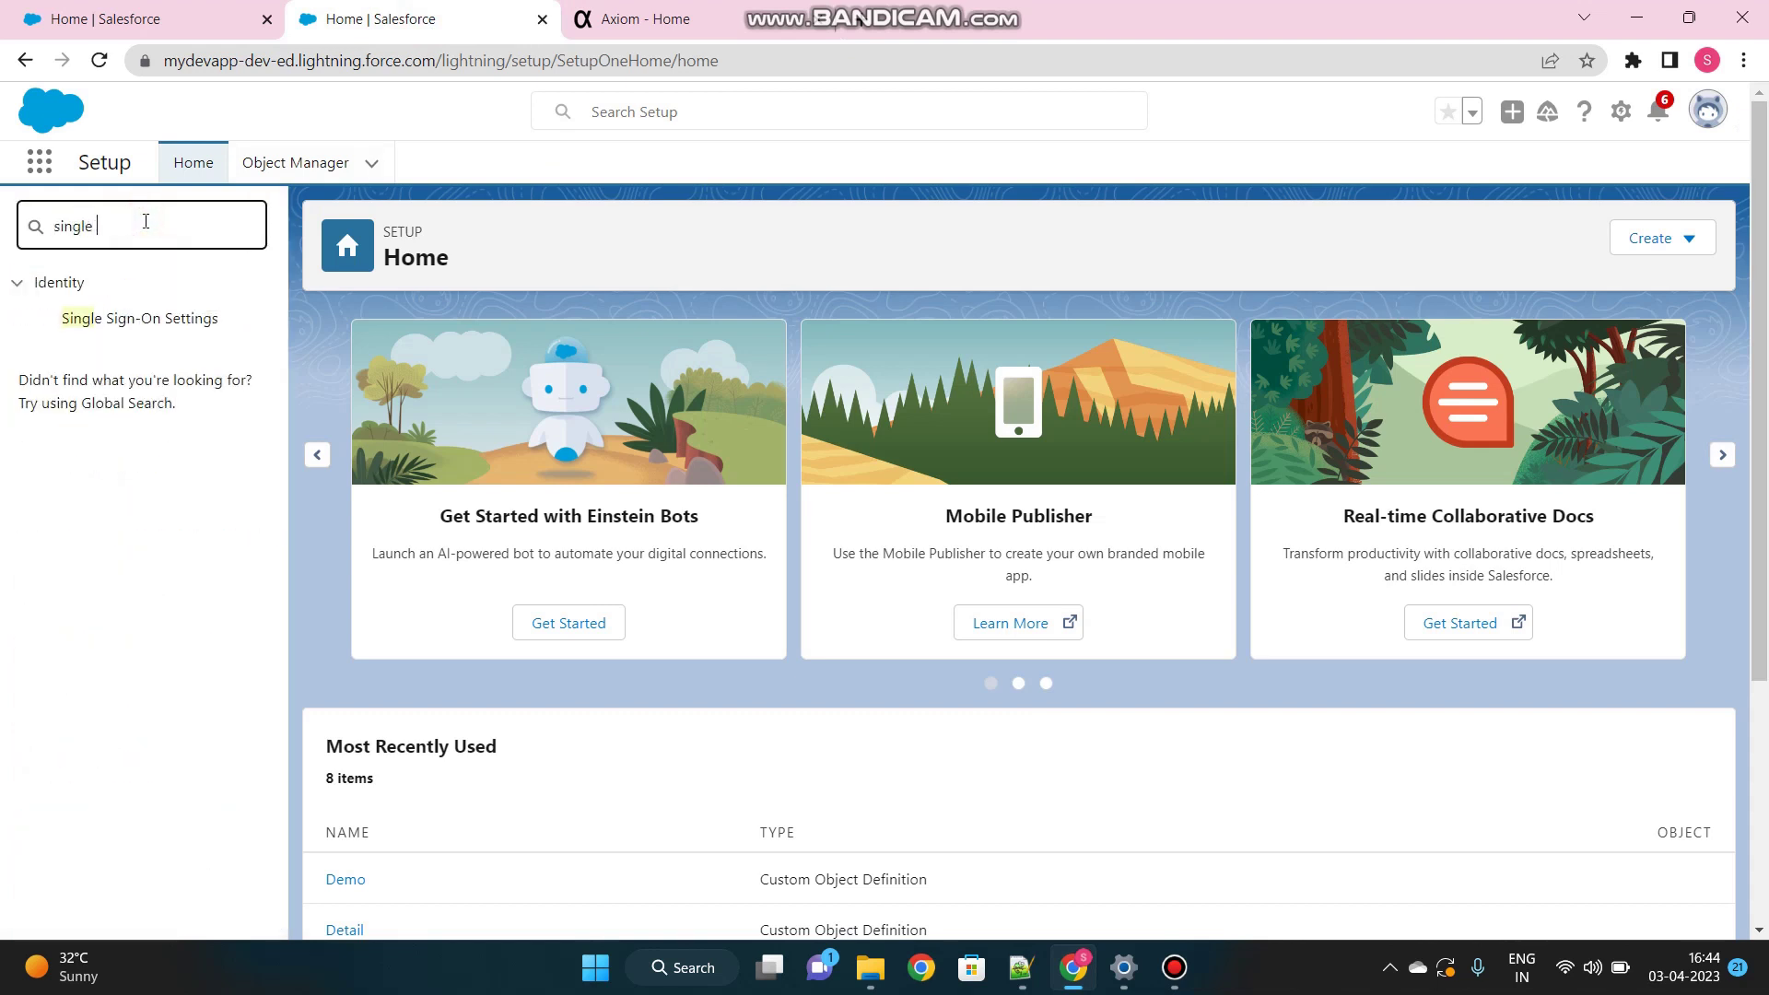
left_click(141, 322)
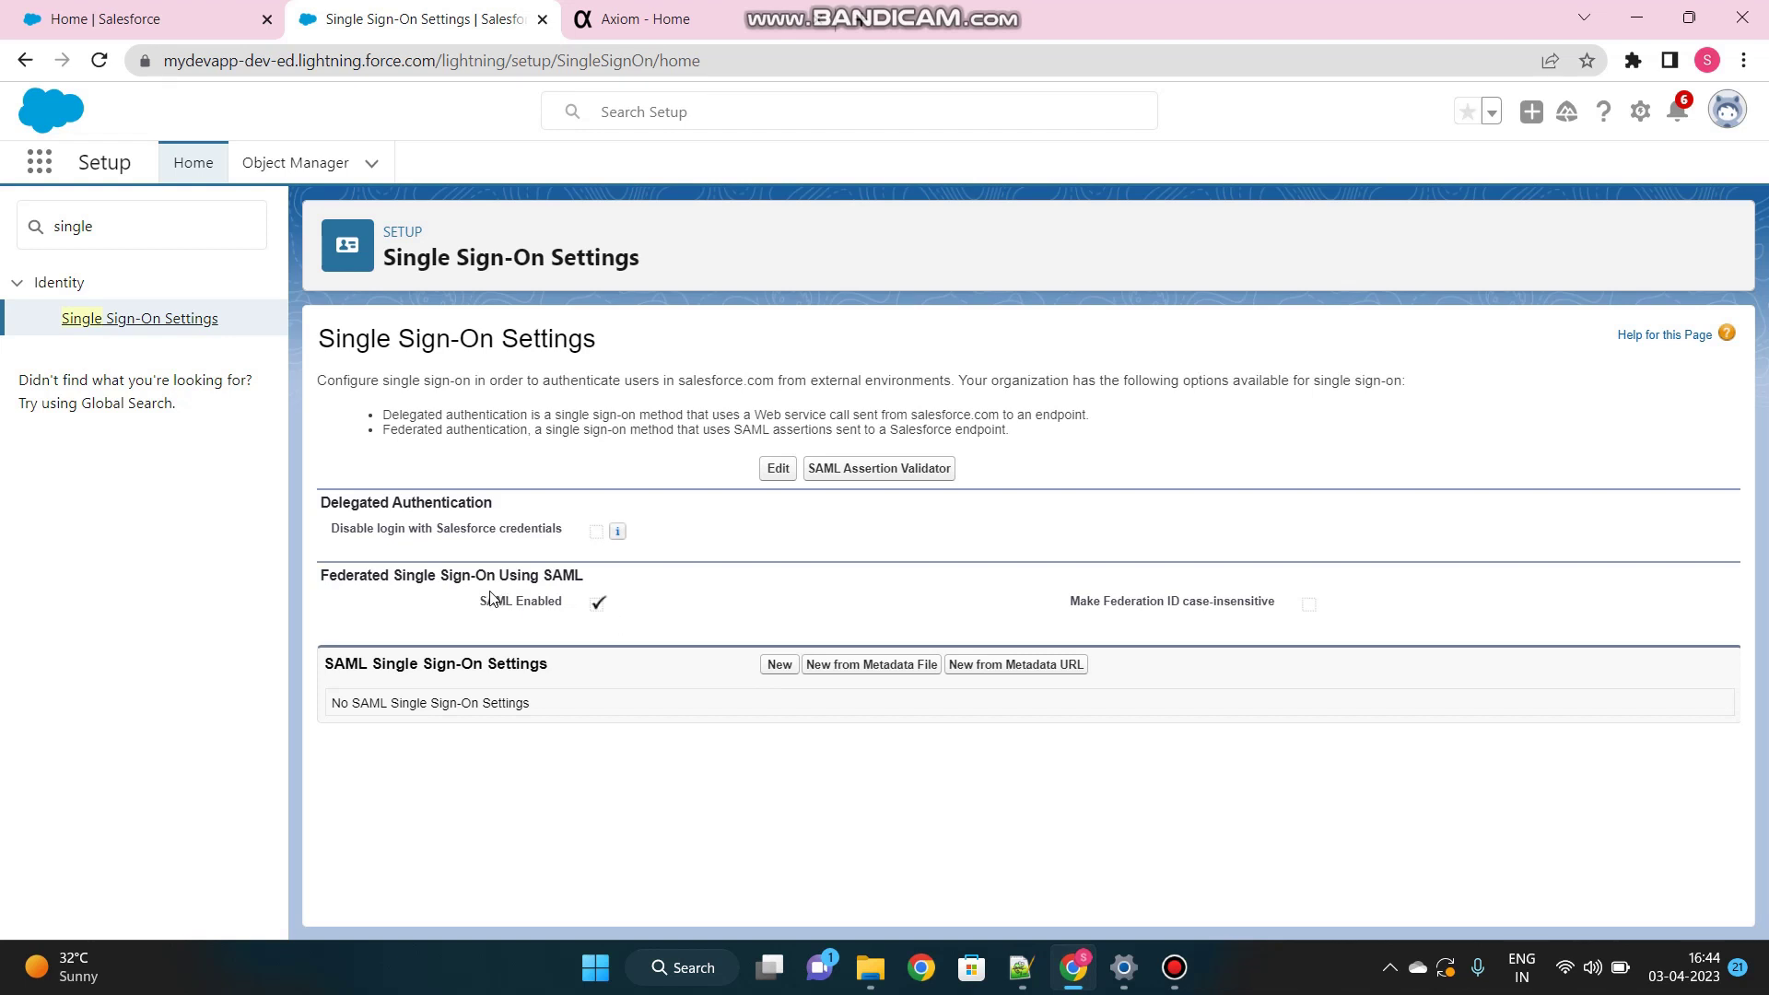
Point out SAML Enabled is on, entering Edit and cancelling without changes
left_click_drag(479, 608, 567, 609)
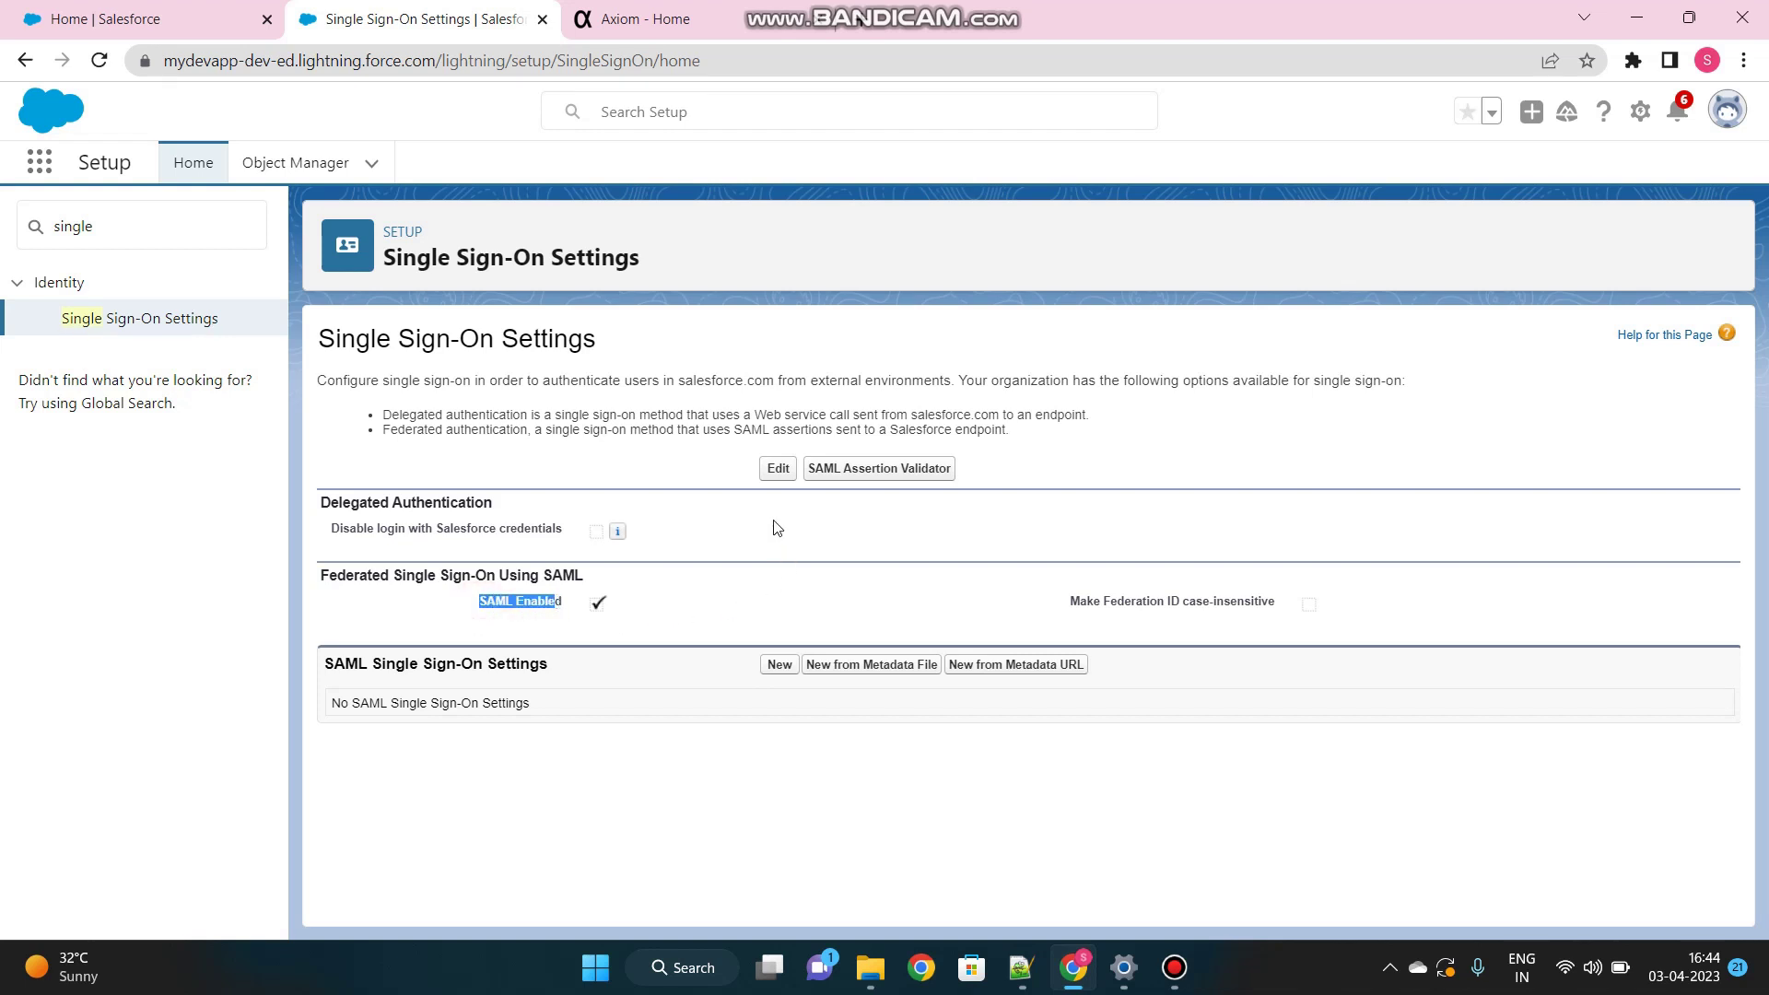
left_click(777, 469)
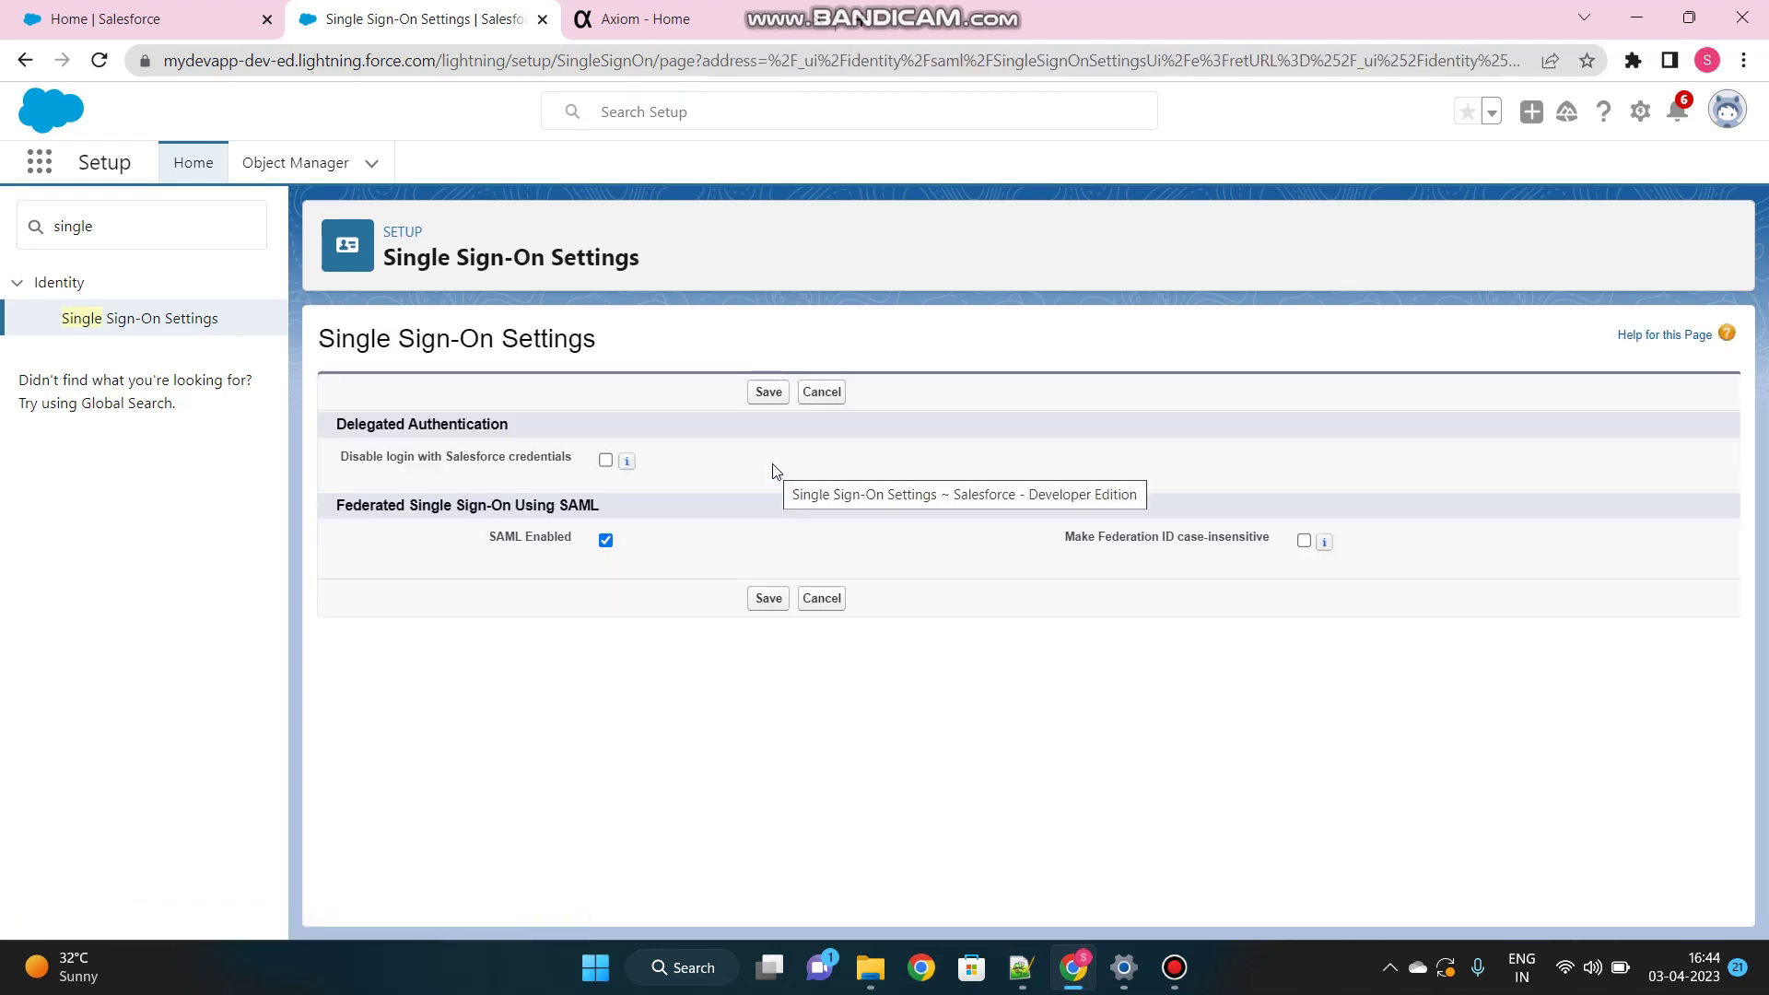
left_click(834, 598)
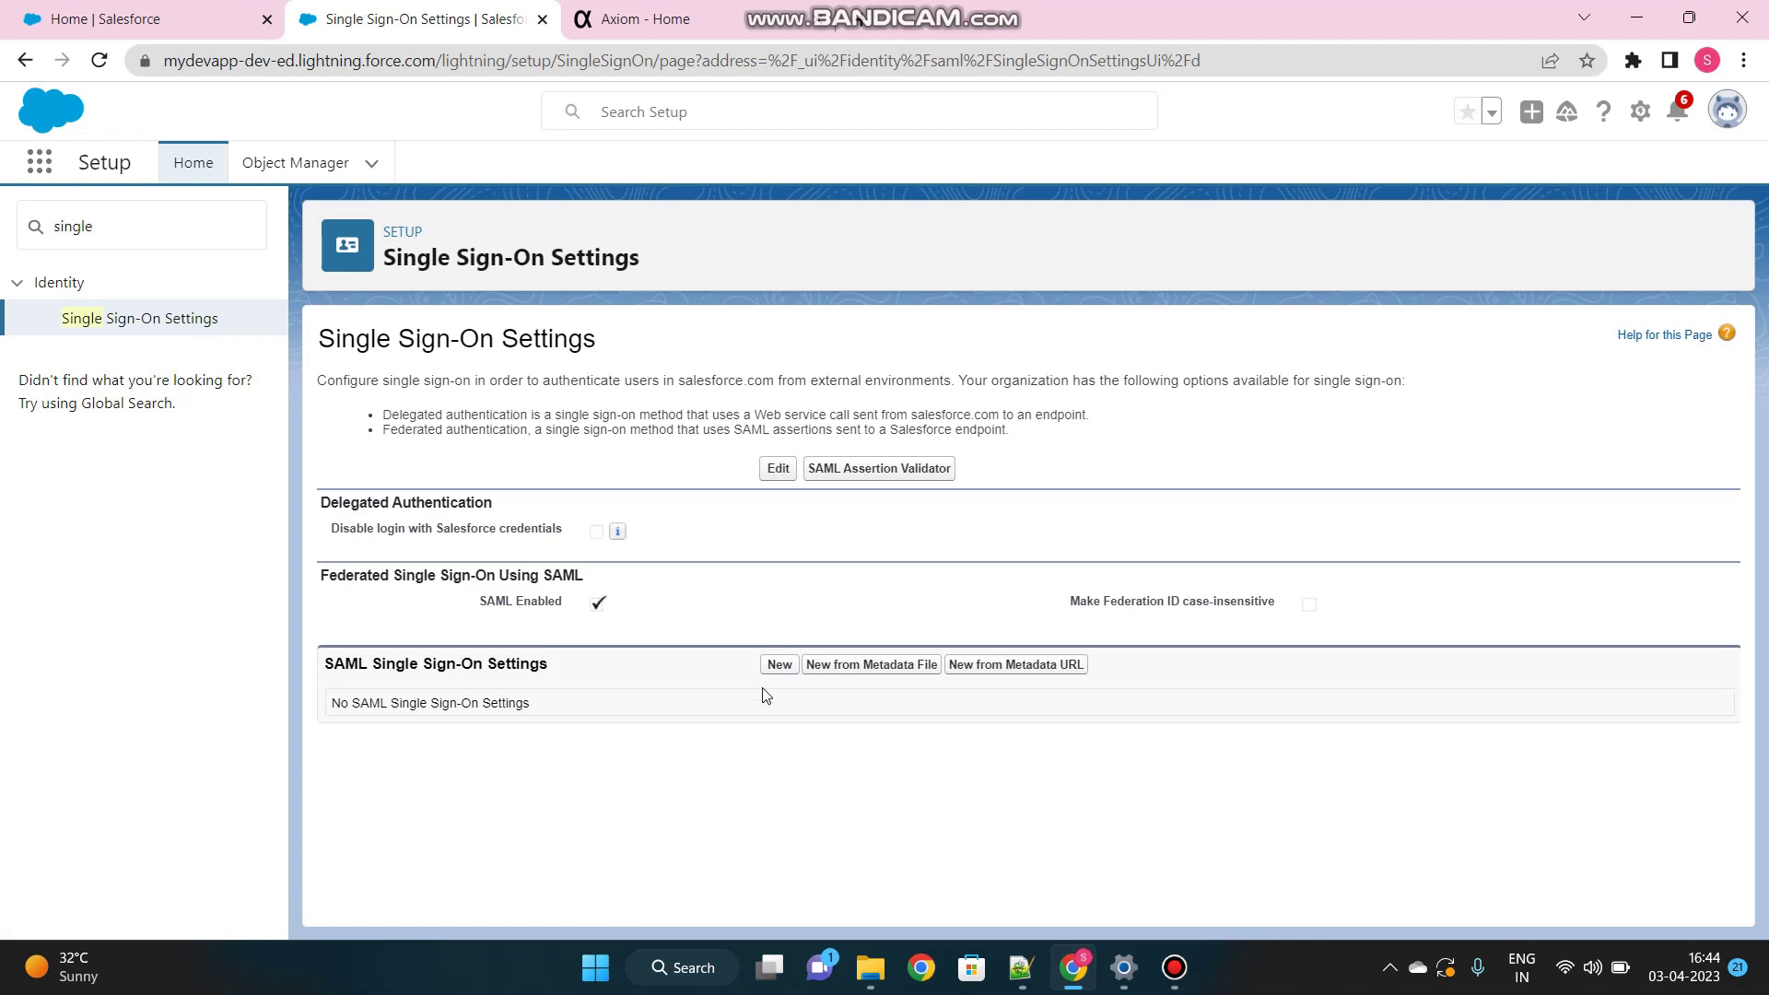
Create a new SAML single sign-on setting with Name 'Axiom' and Issuer 'Axiom IDP'
left_click(780, 666)
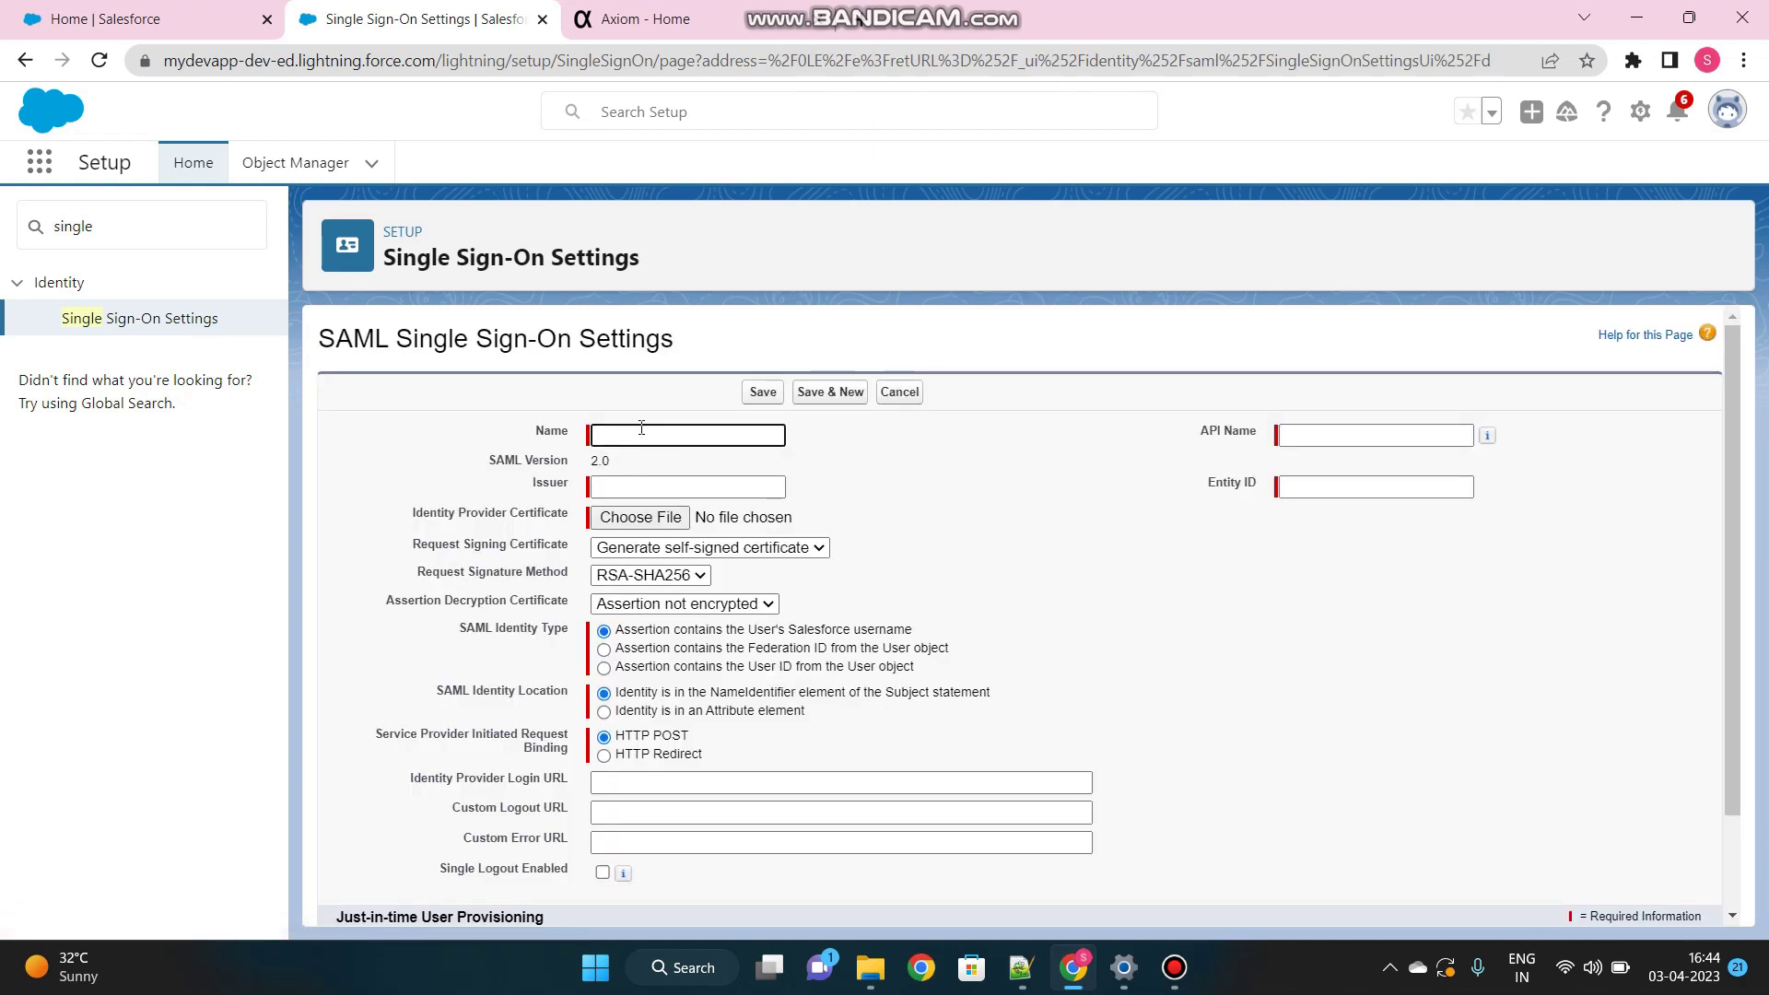
type("Axiom")
left_click(642, 487)
type("Axiom")
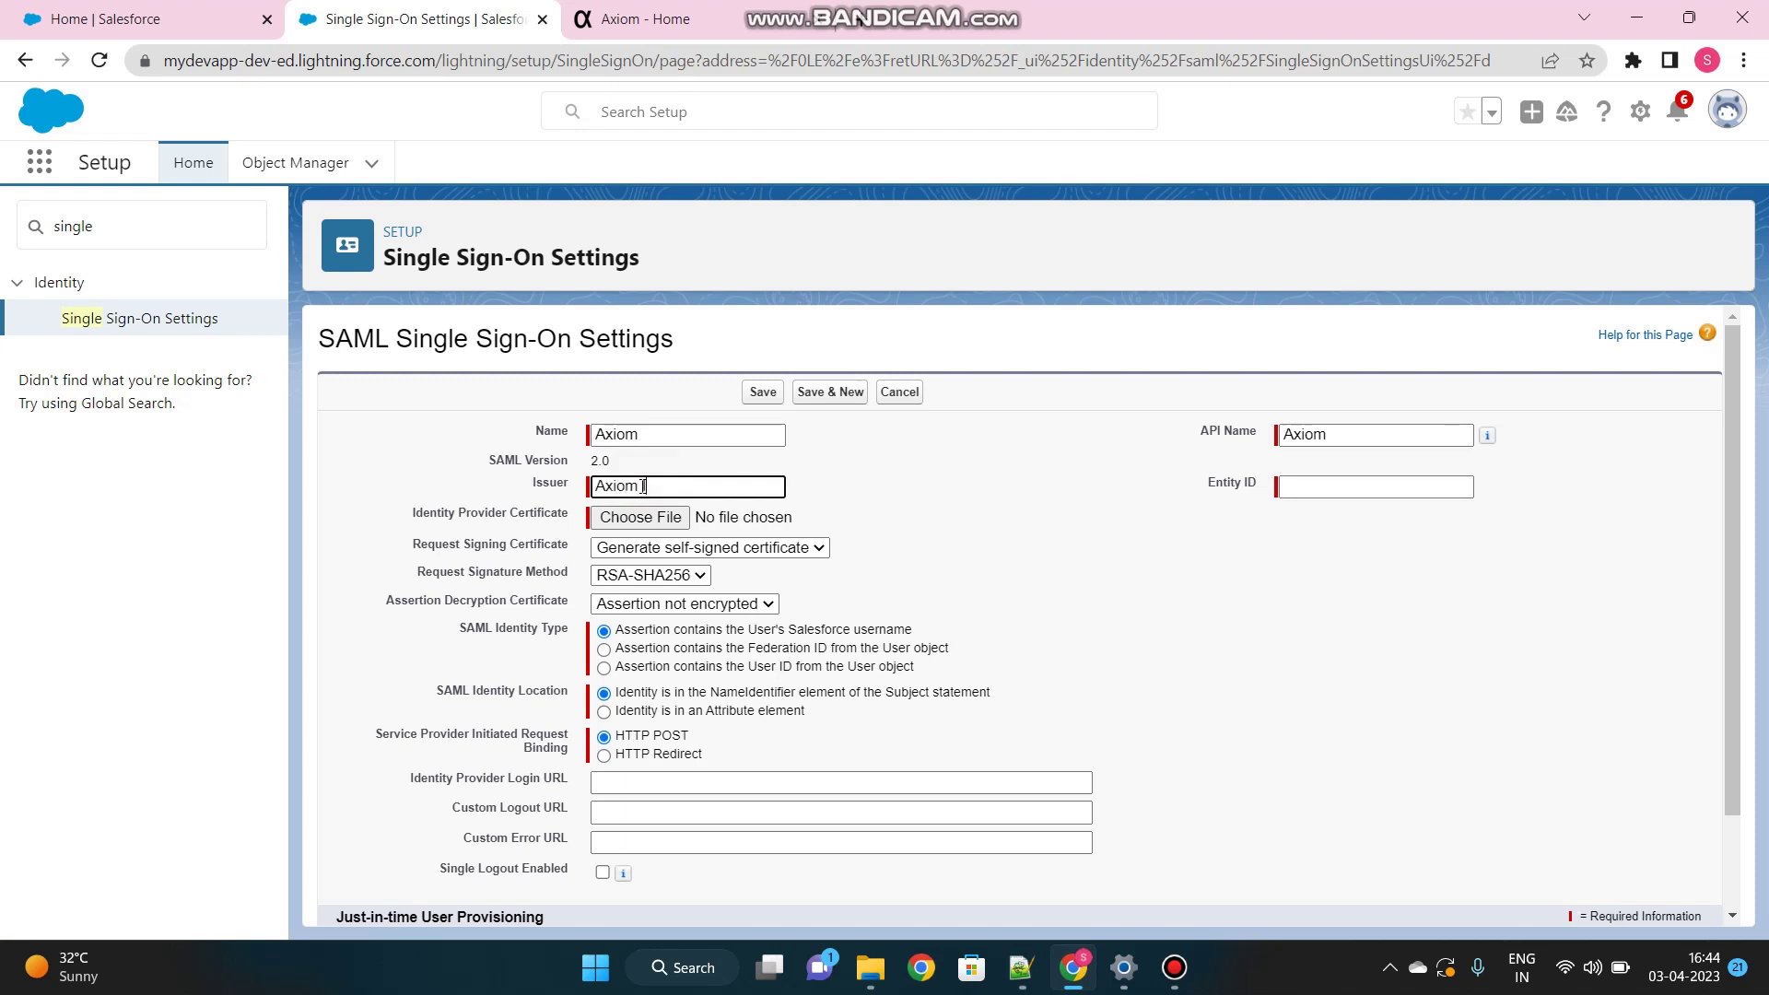
type(" IDP")
left_click(799, 476)
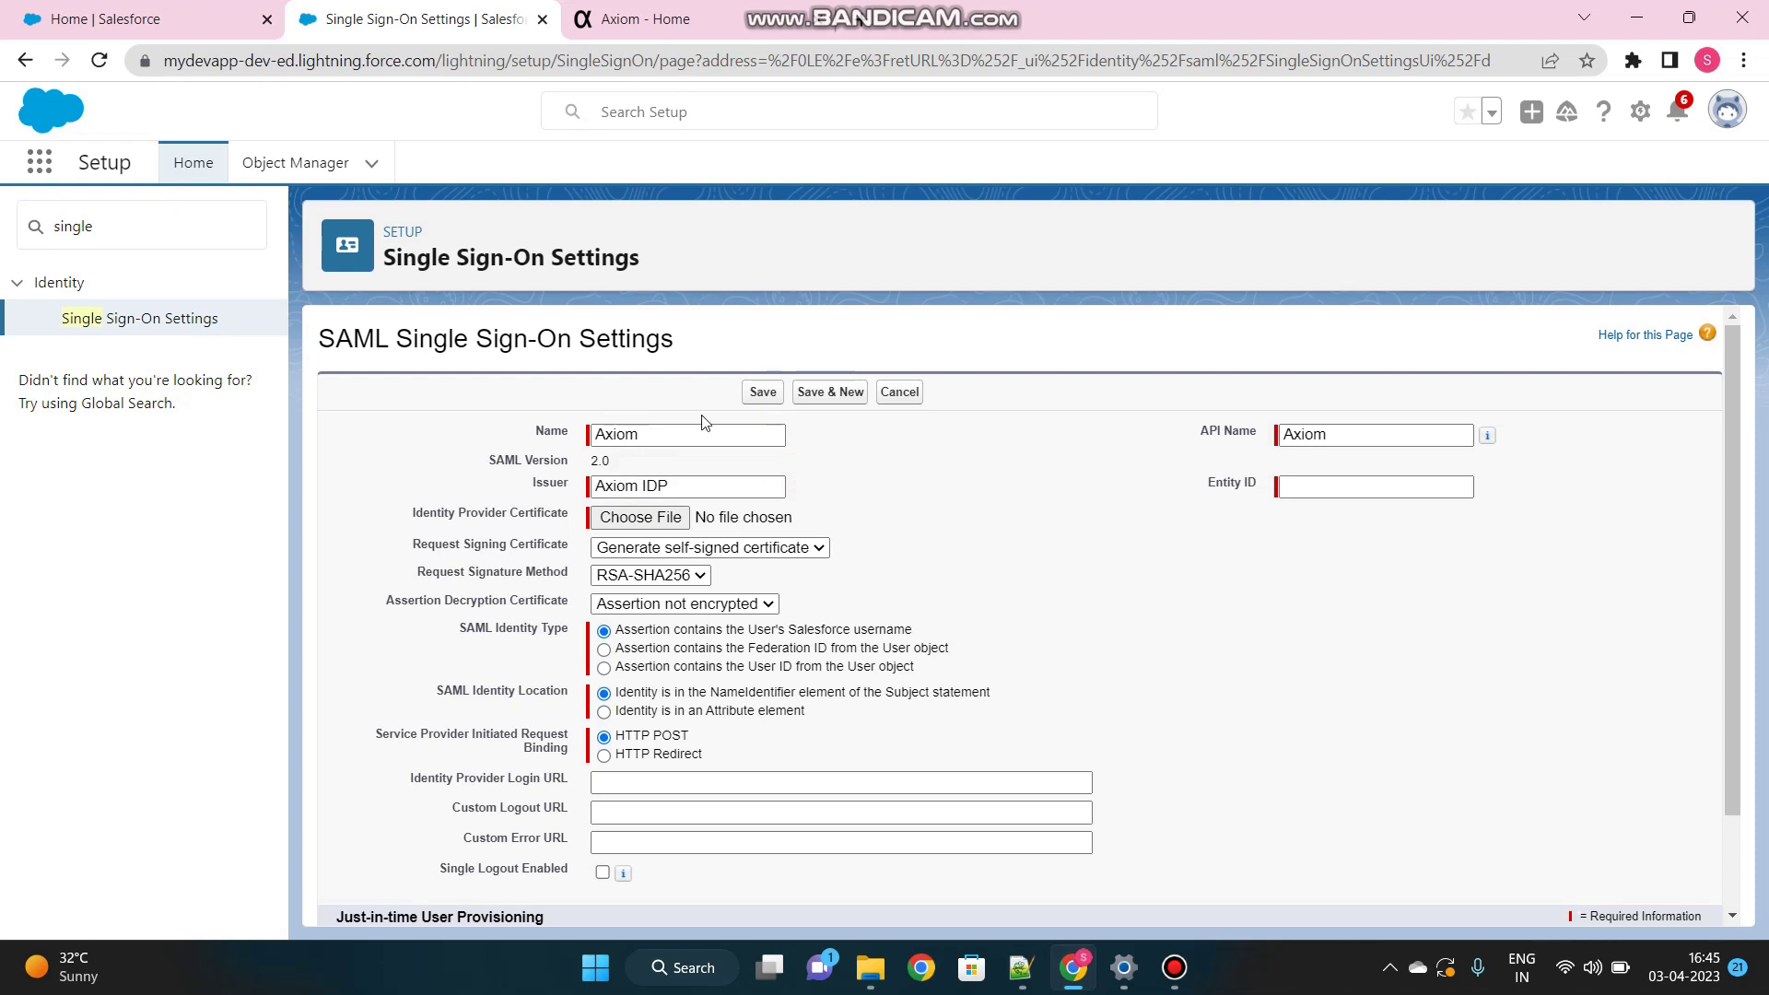
On Axiom's SAML Identity Provider & Tester page, download the Identity Provider Certificate
left_click(703, 28)
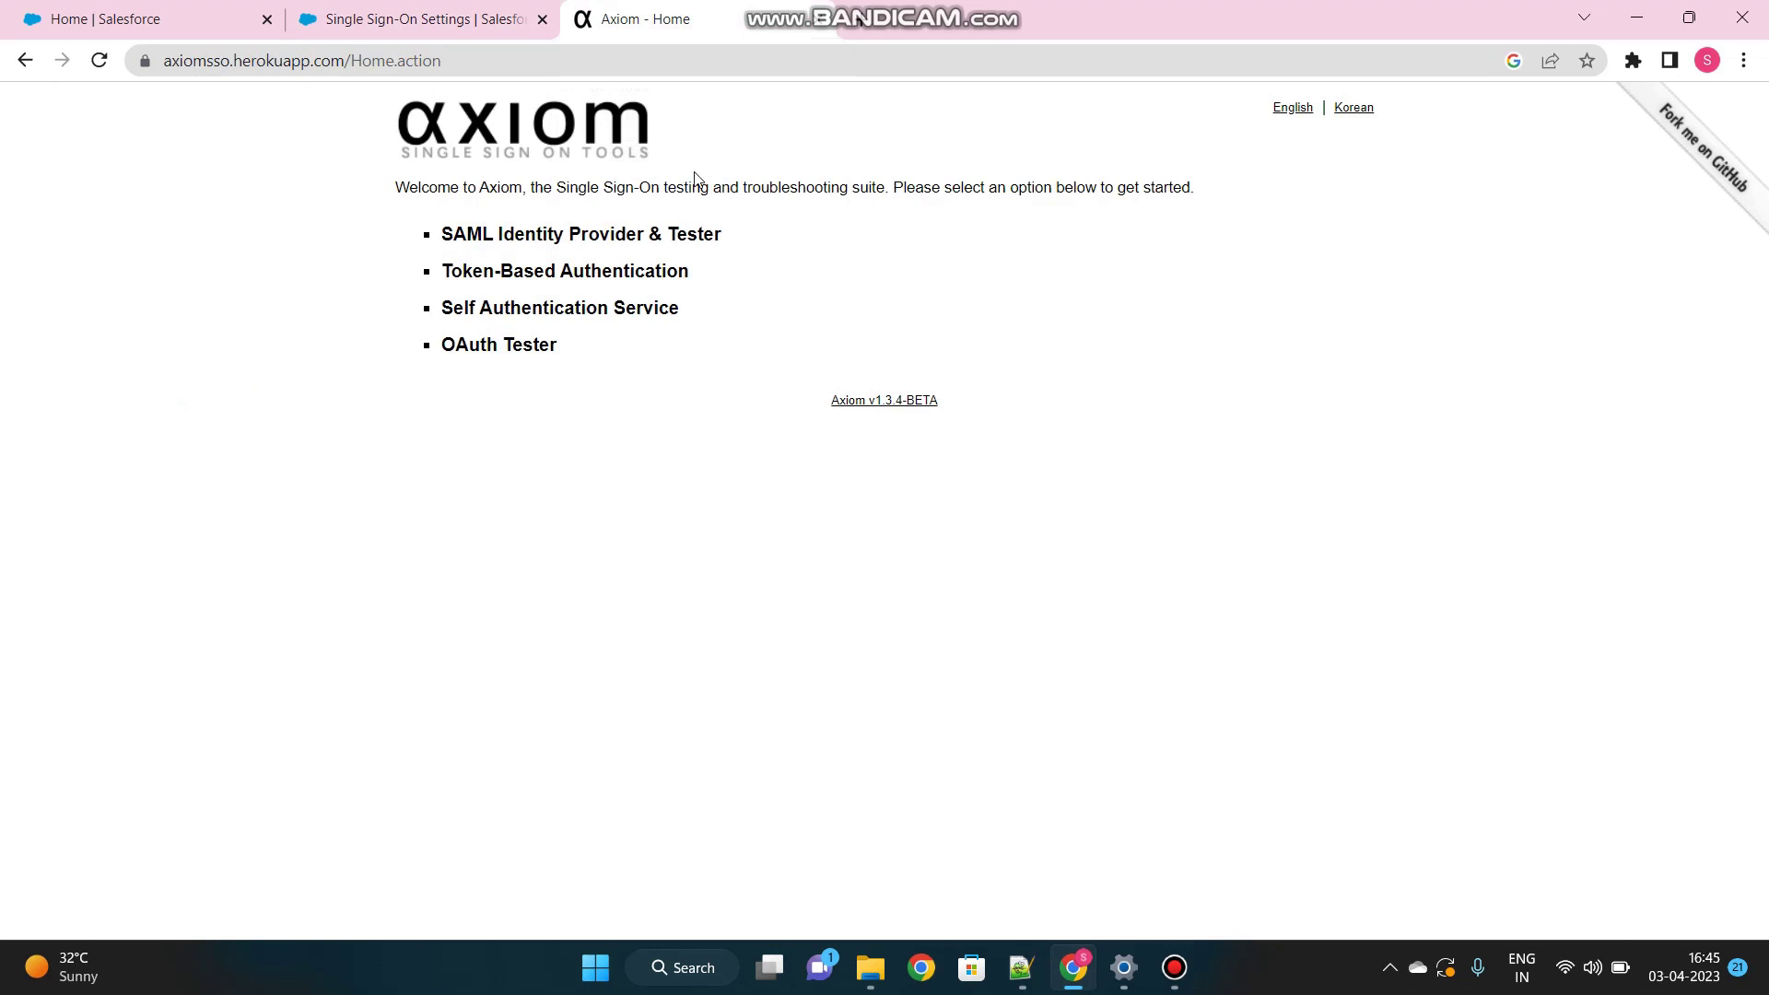
left_click(571, 243)
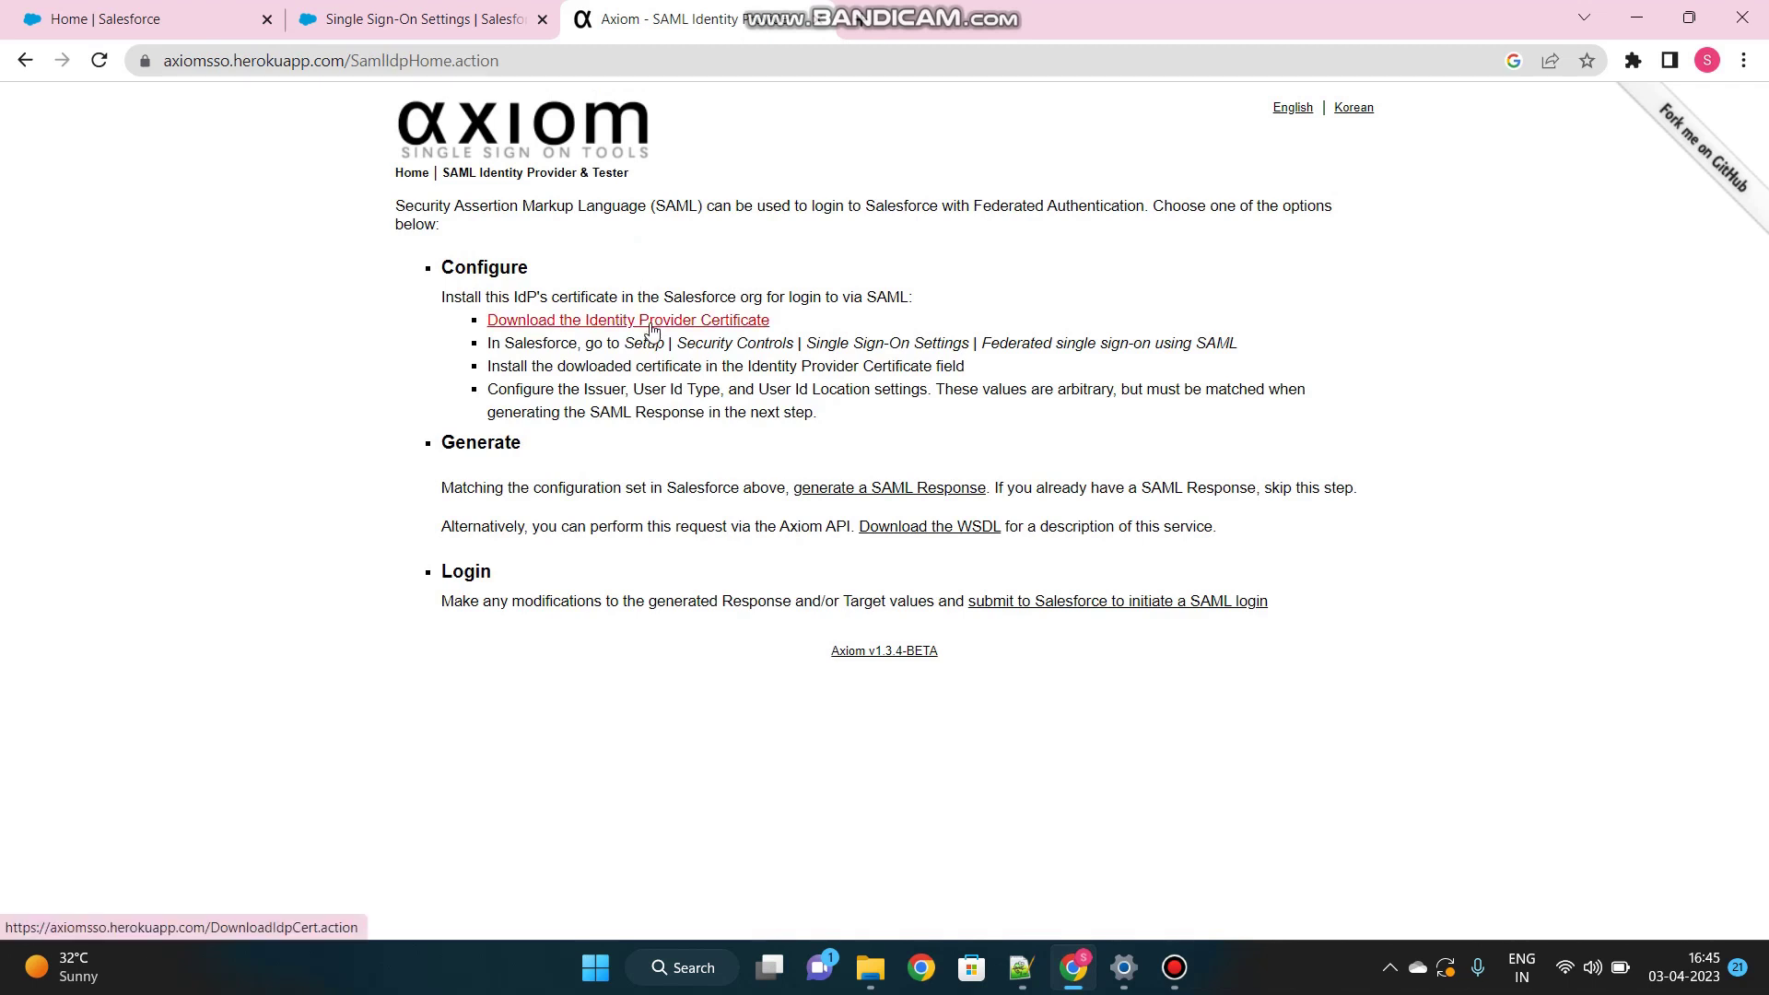
left_click(651, 324)
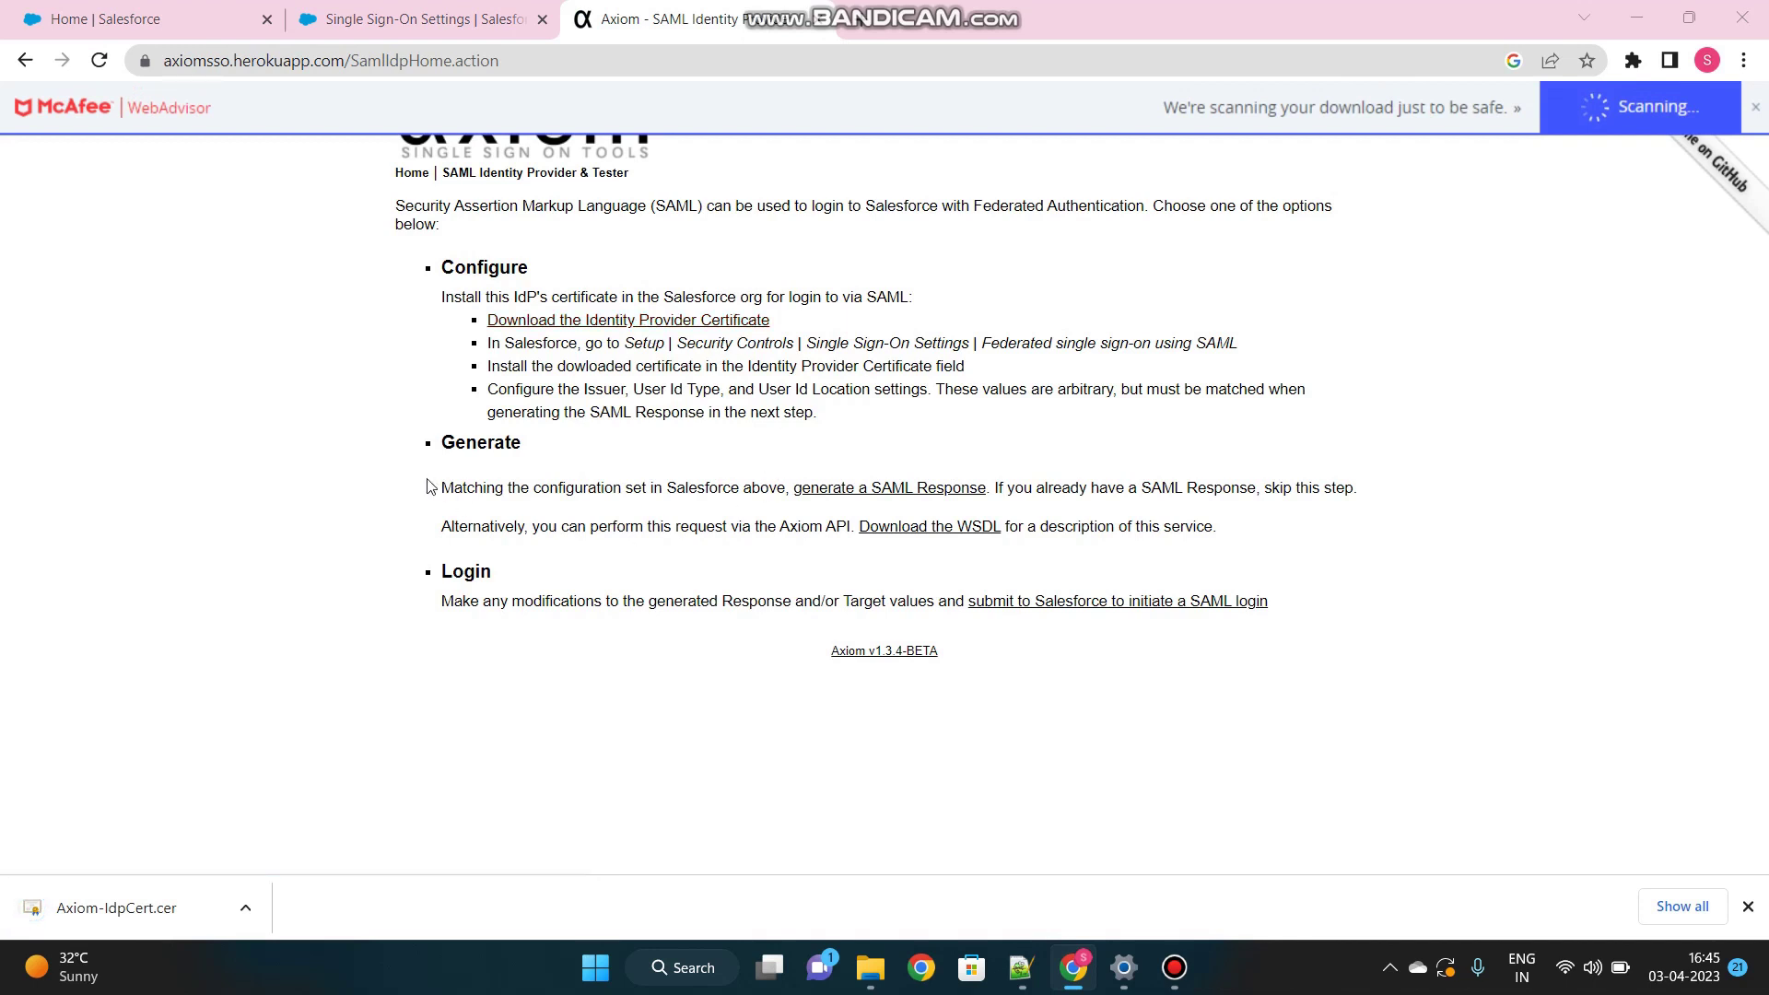
left_click_drag(456, 443, 996, 435)
Open Axiom's generate-a-SAML-Response form with SAML version 2.0
left_click(901, 490)
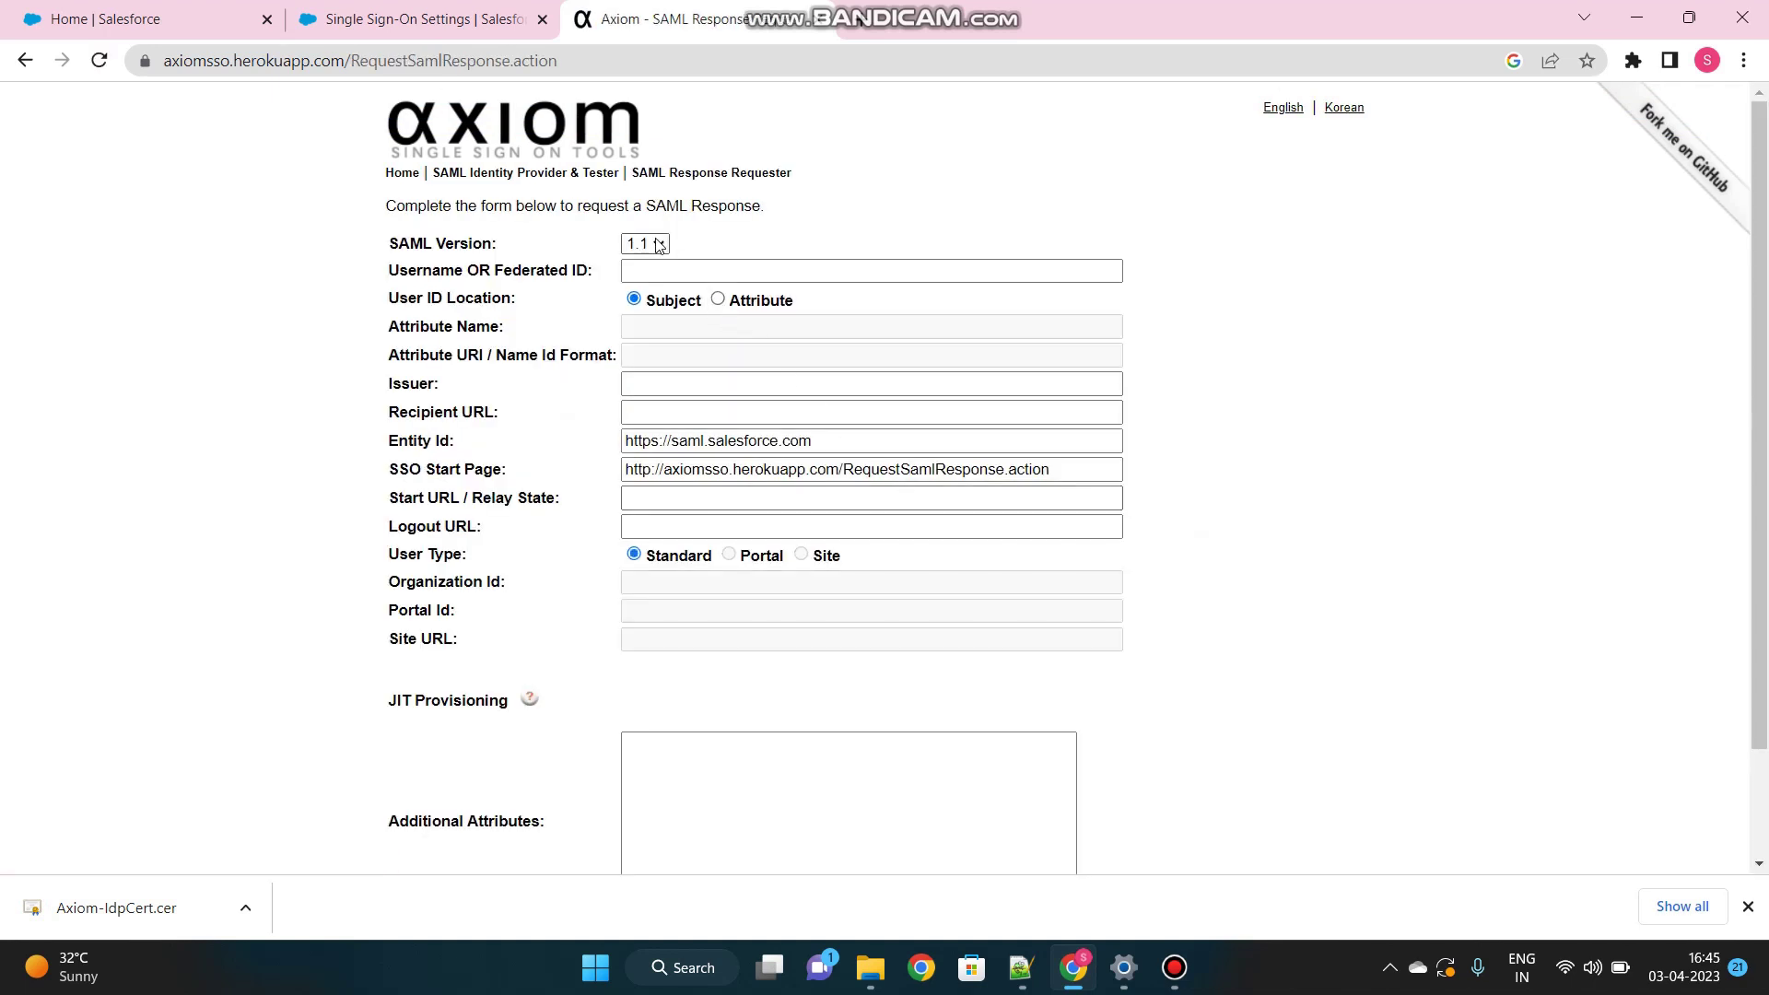
left_click(659, 245)
left_click(650, 277)
Upload Axiom-IdpCert.cer from Downloads as the Identity Provider Certificate
left_click(431, 18)
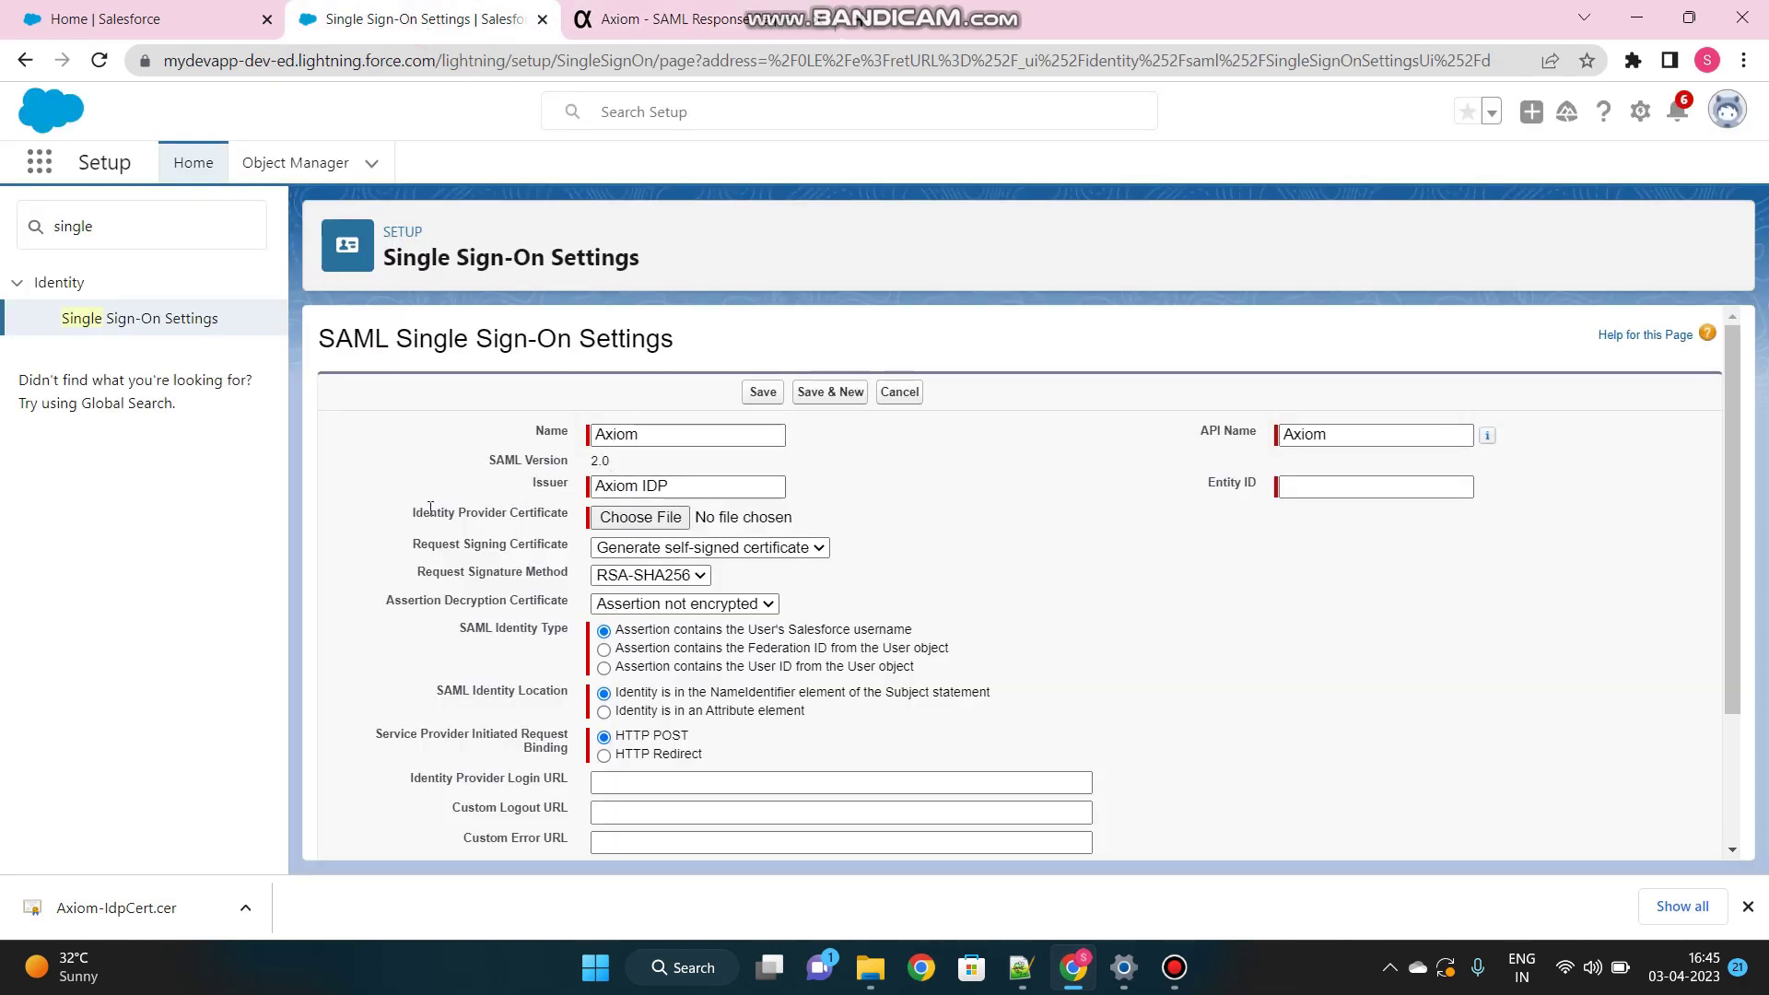
left_click_drag(411, 513, 564, 528)
left_click(636, 518)
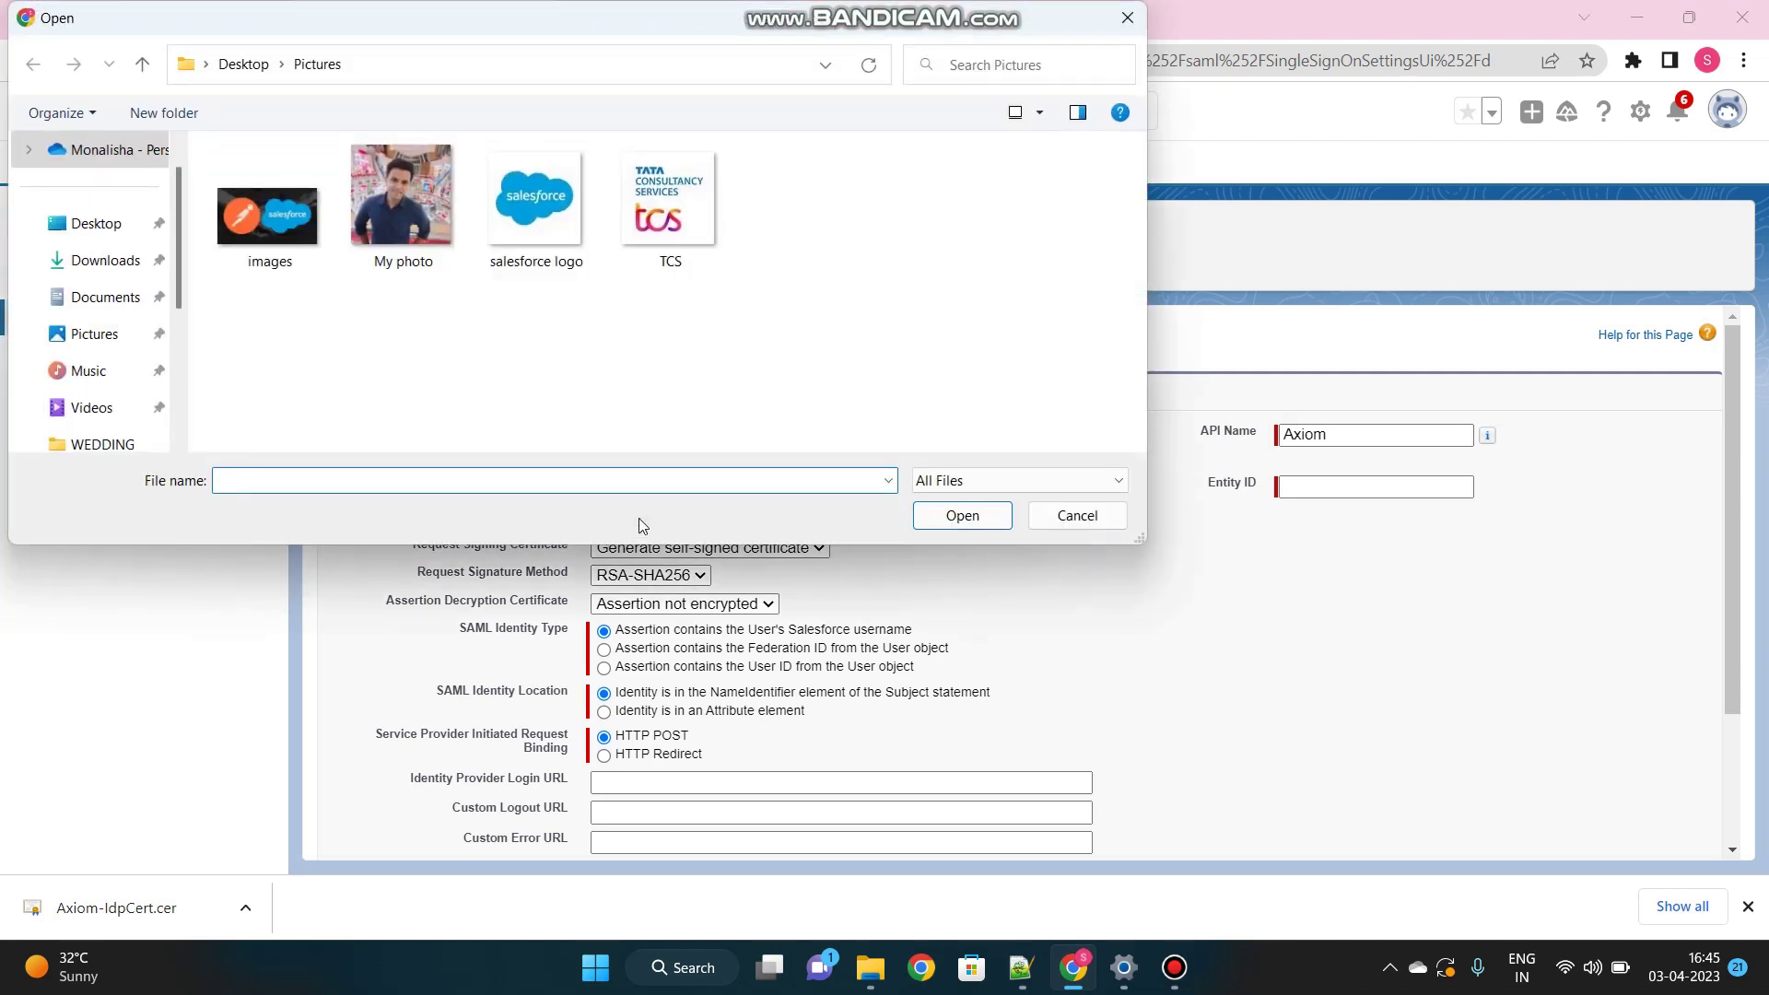
left_click(101, 262)
left_click(336, 215)
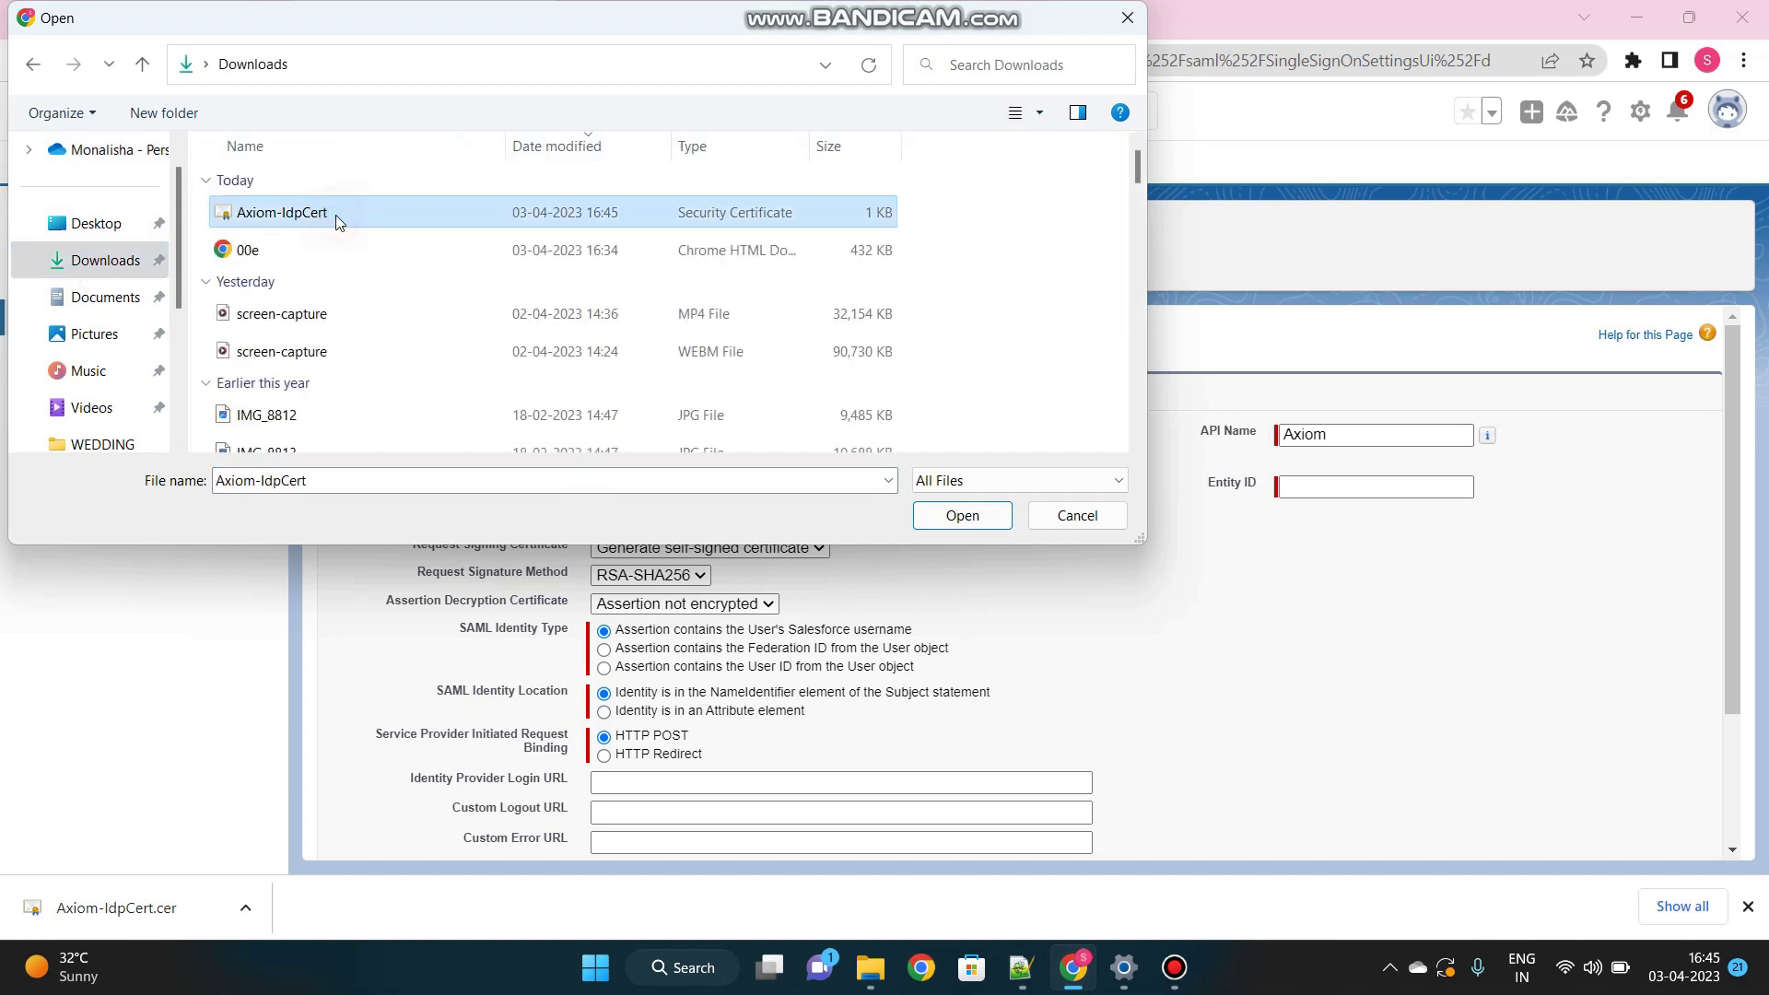
left_click(940, 519)
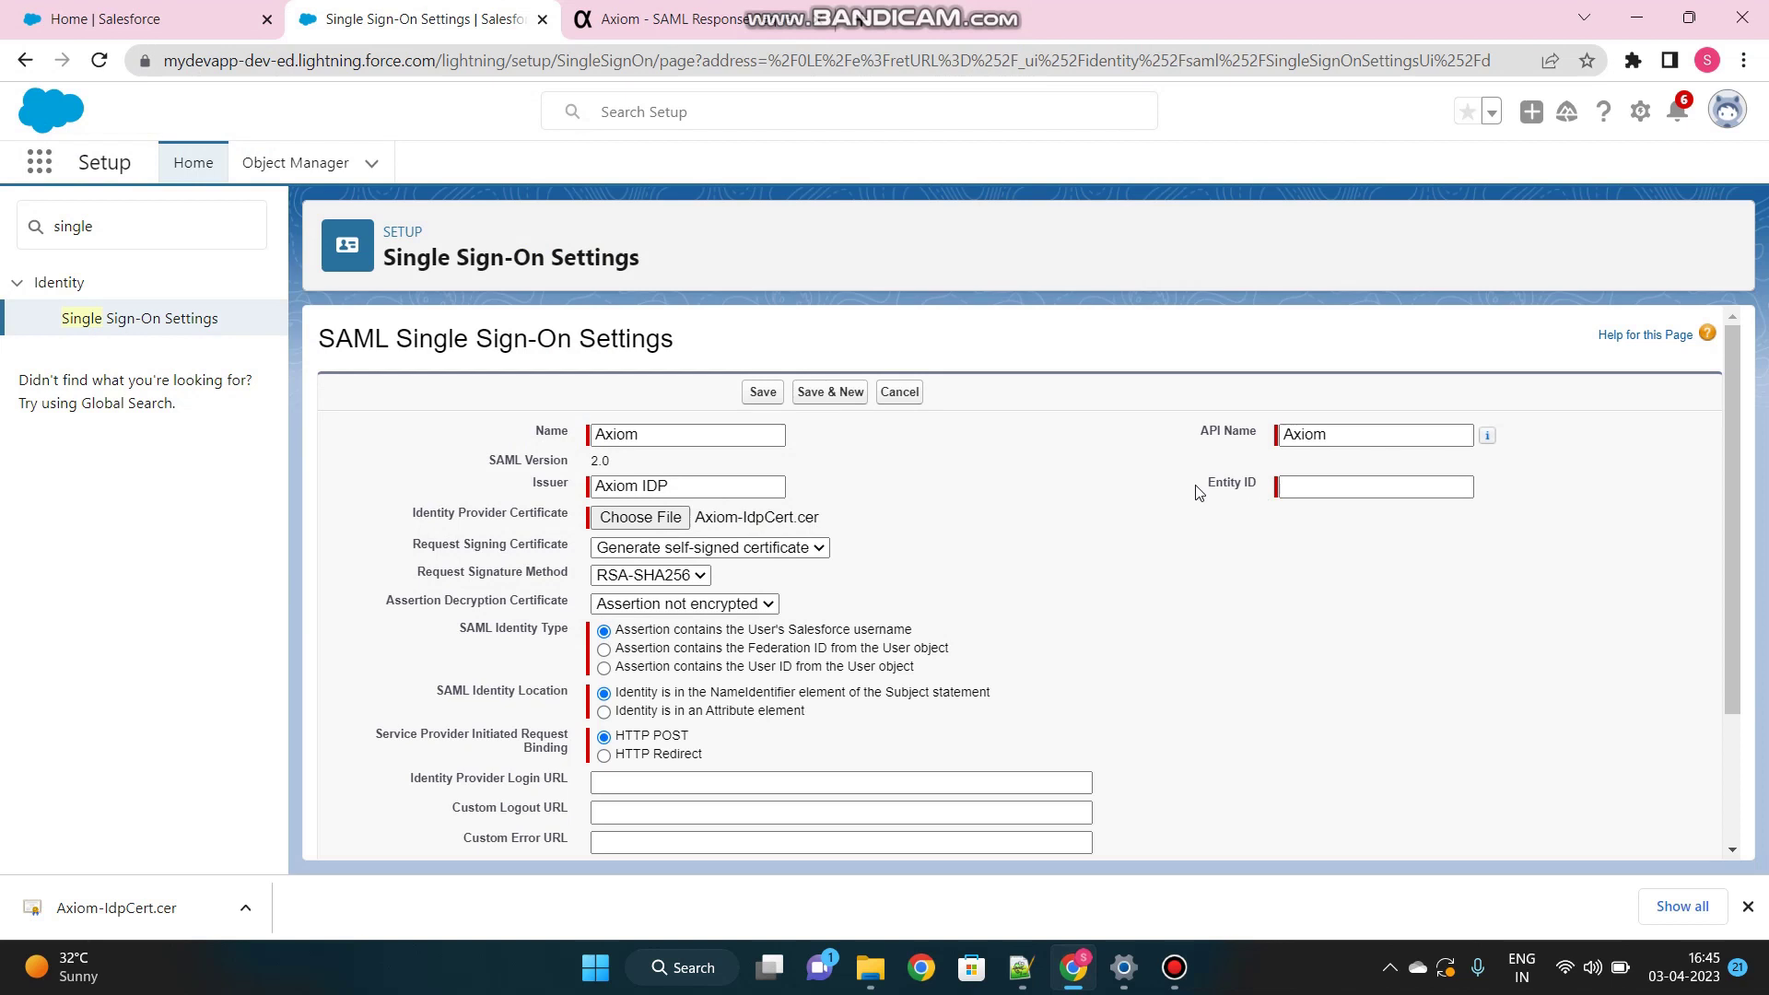
left_click(1305, 483)
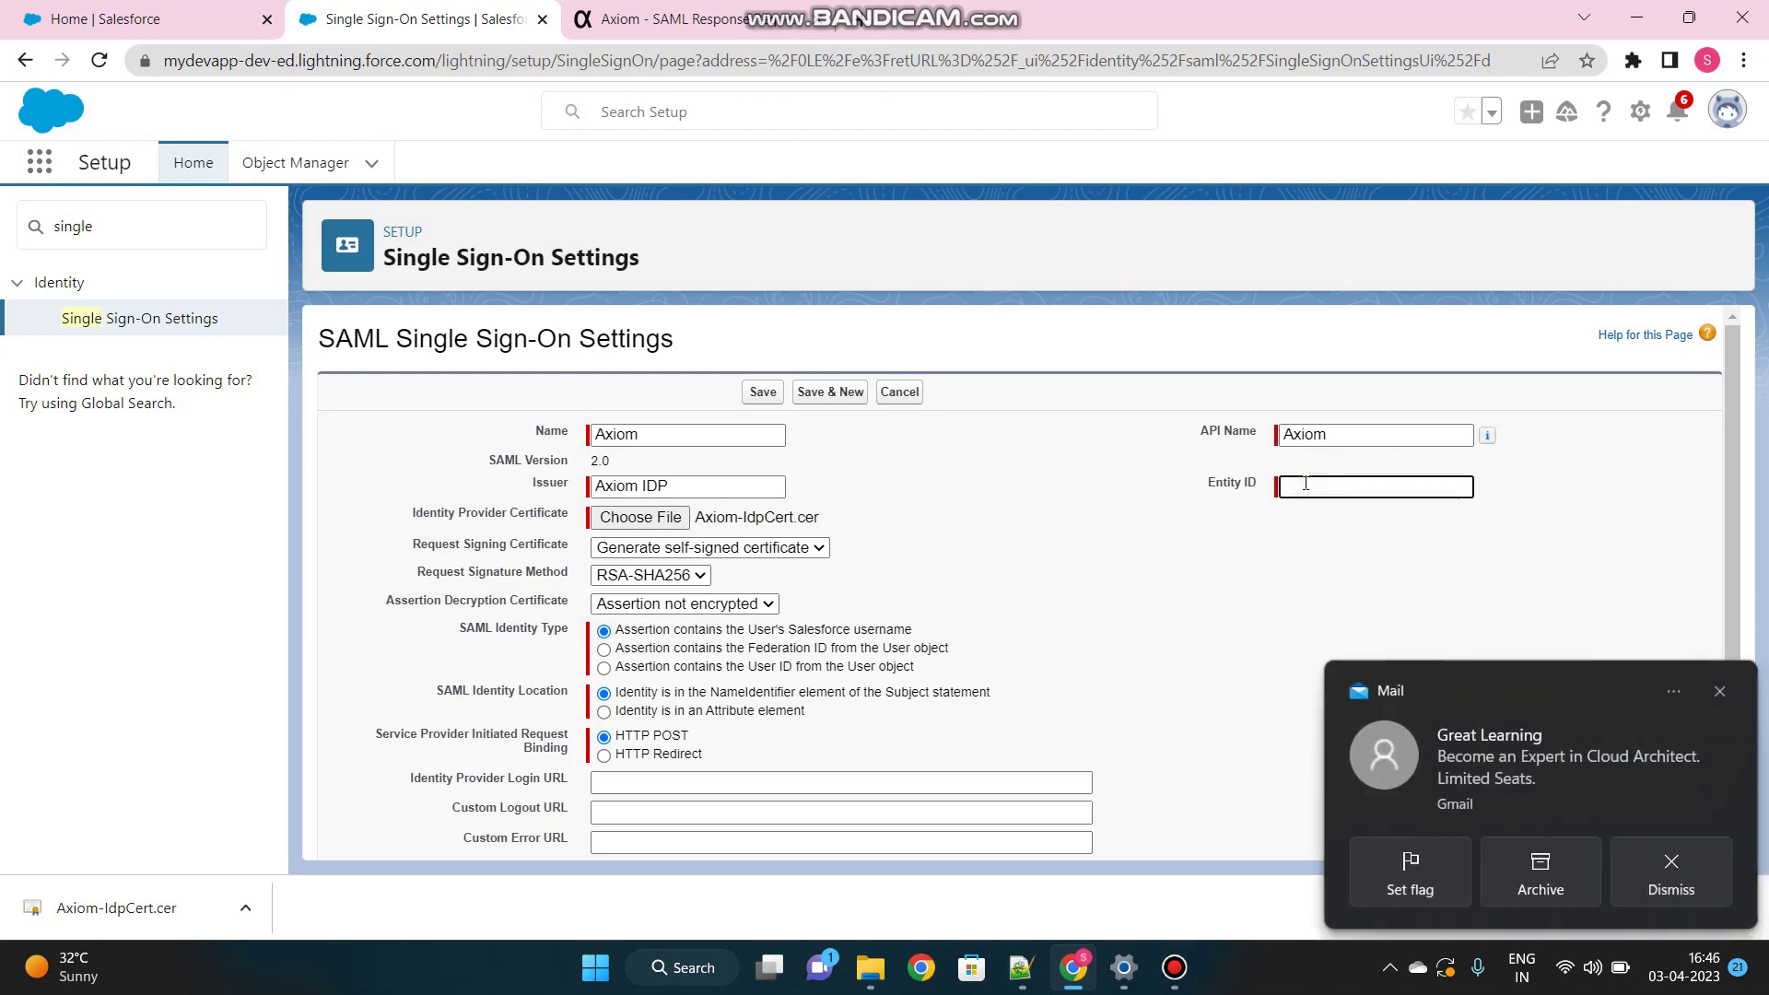
left_click(1719, 691)
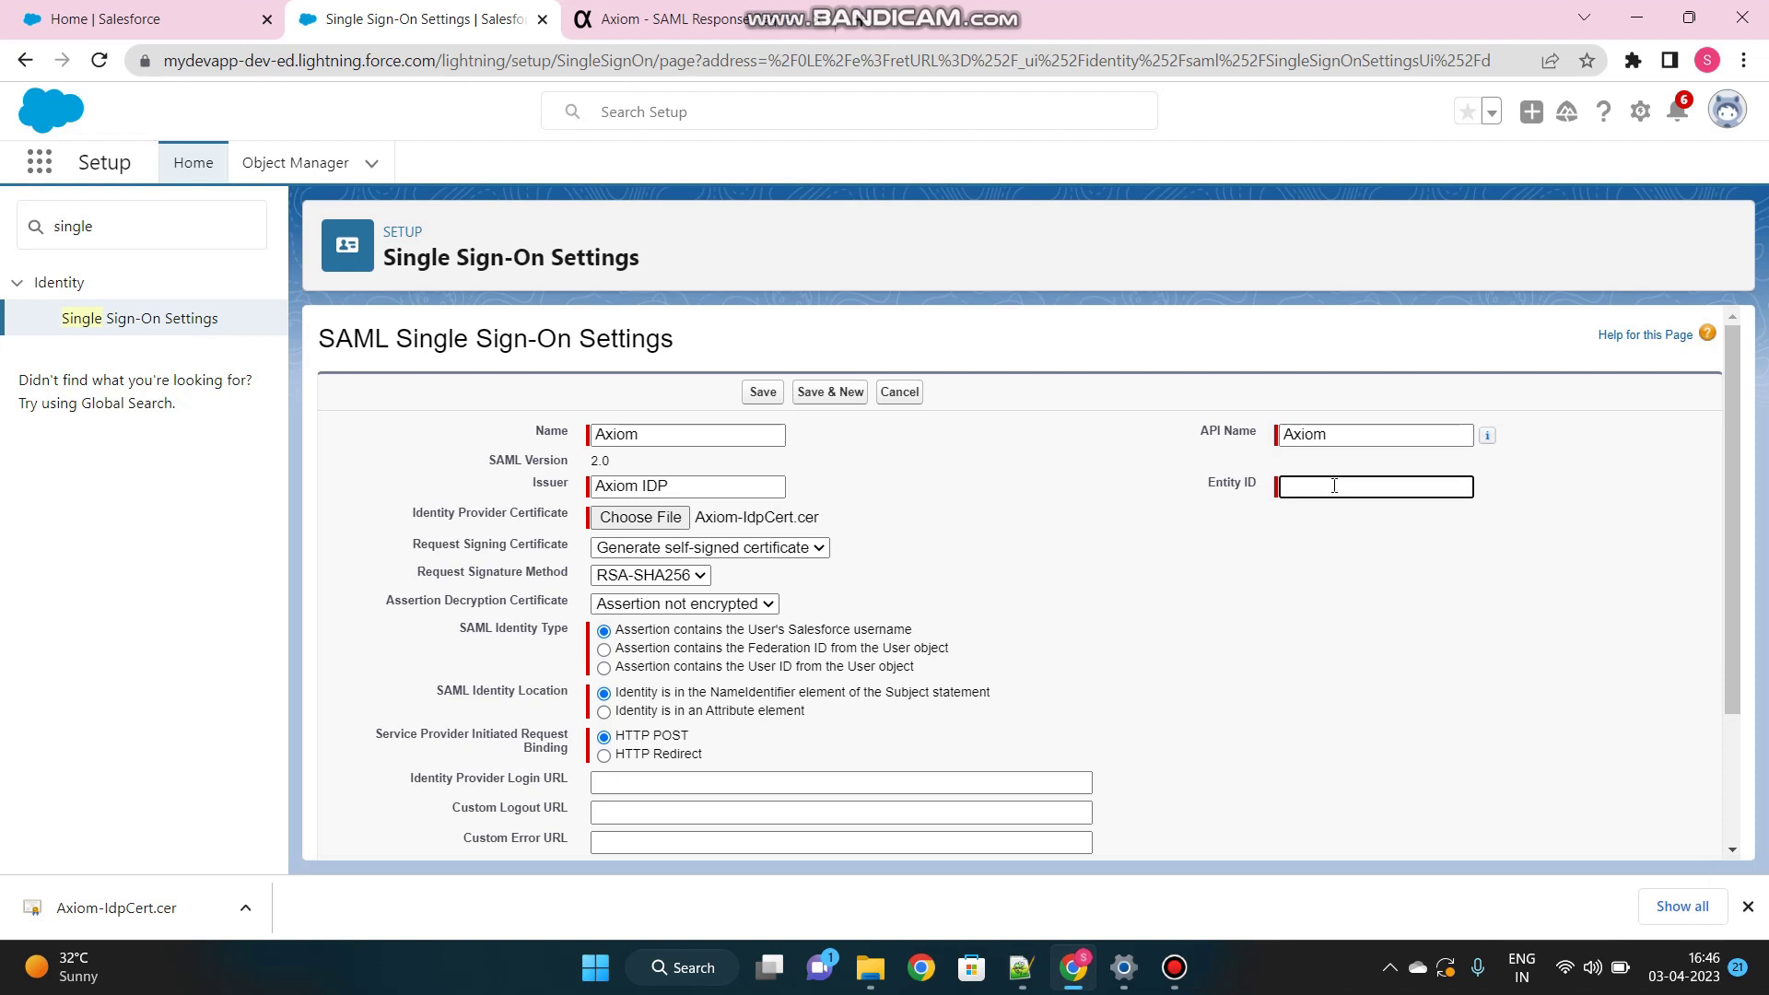
left_click(728, 23)
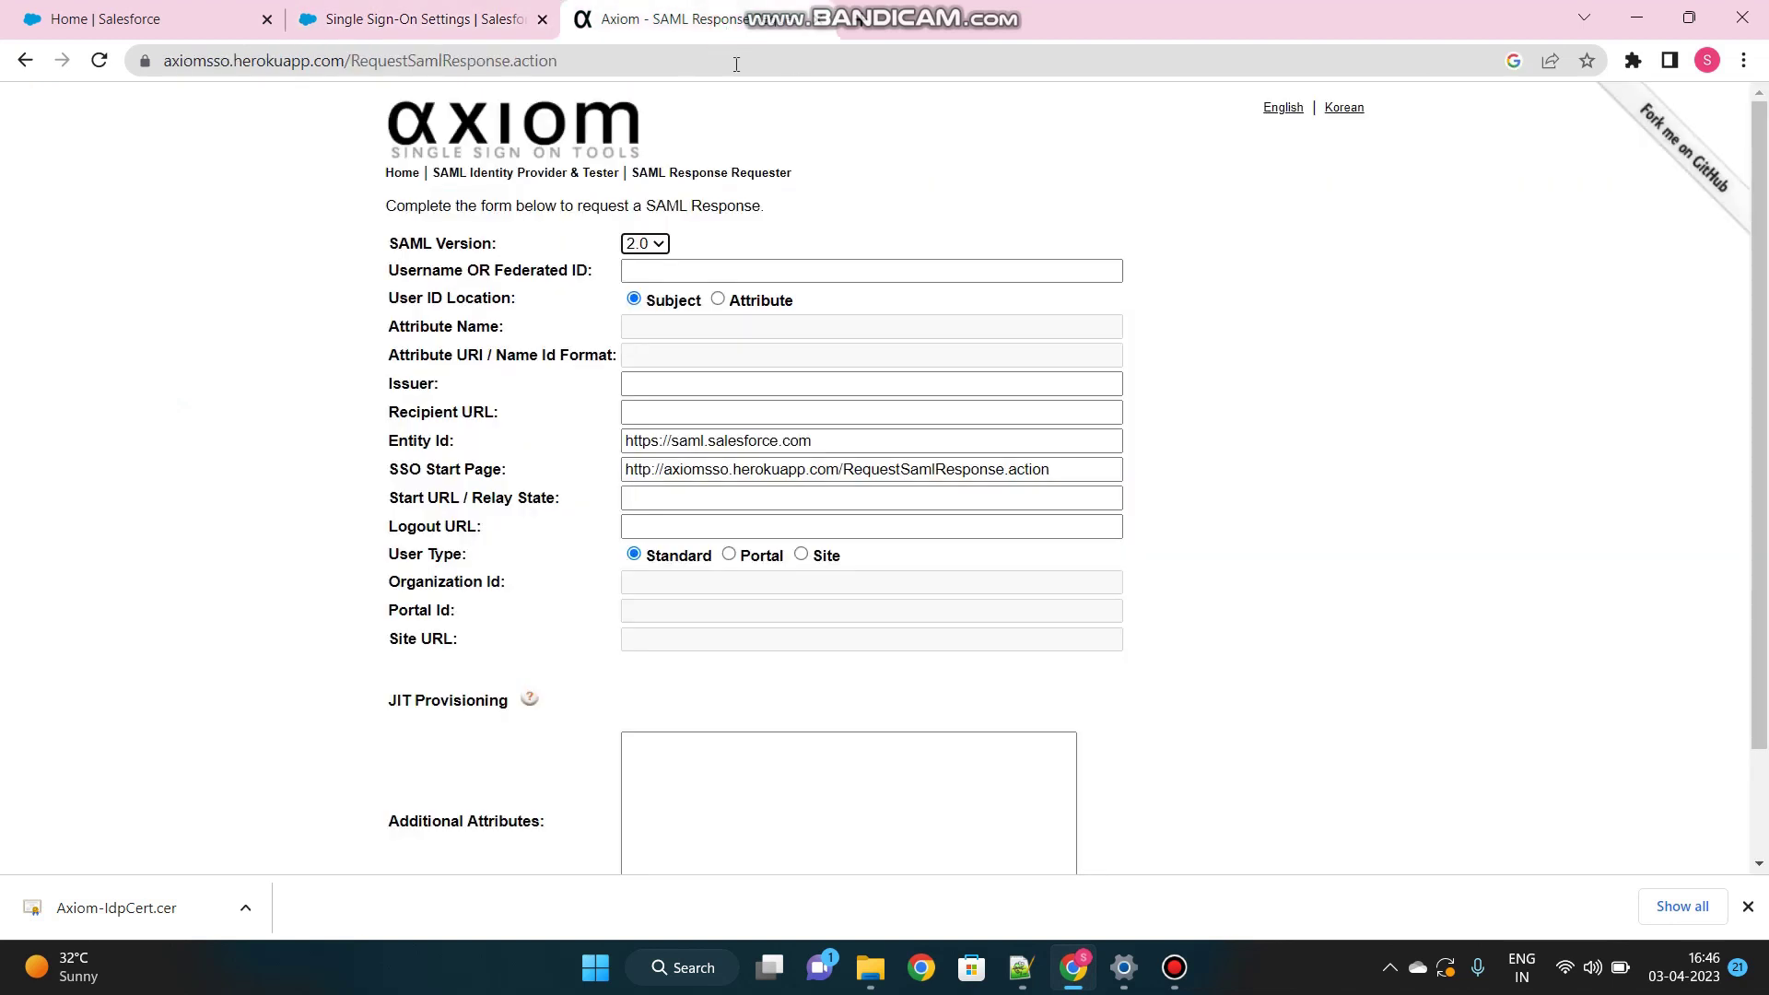
left_click_drag(825, 441, 611, 454)
key("ctrl+c")
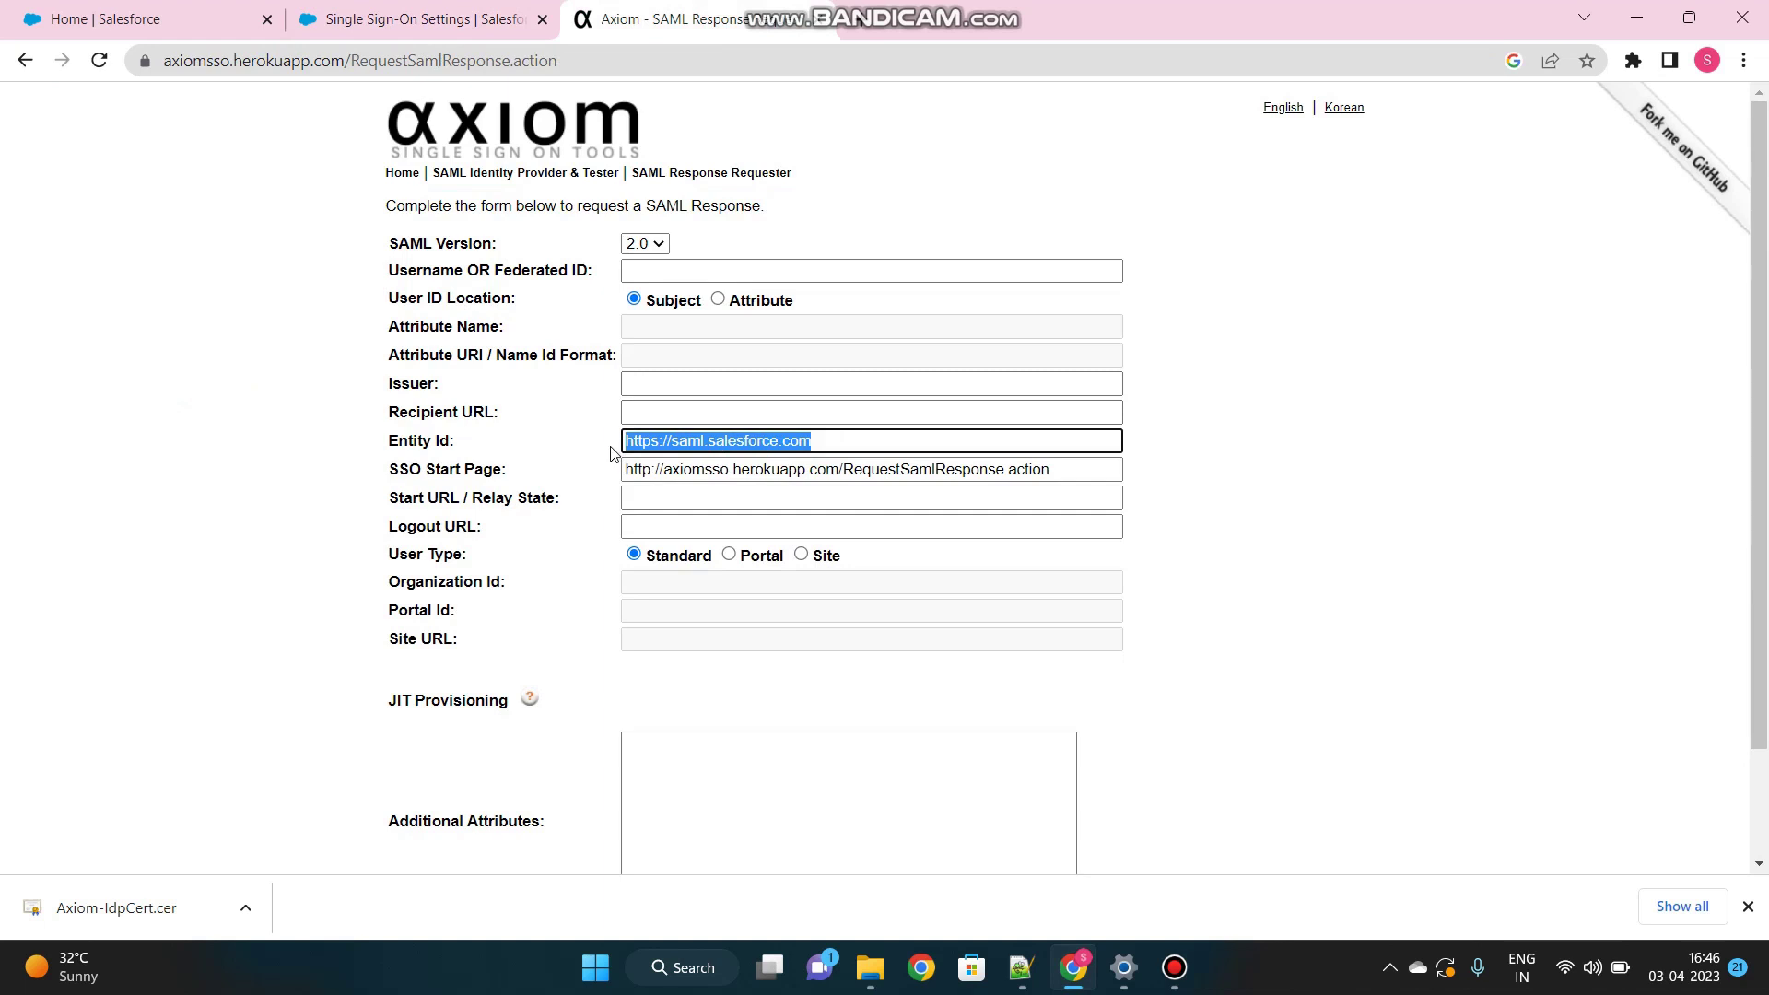
left_click(439, 28)
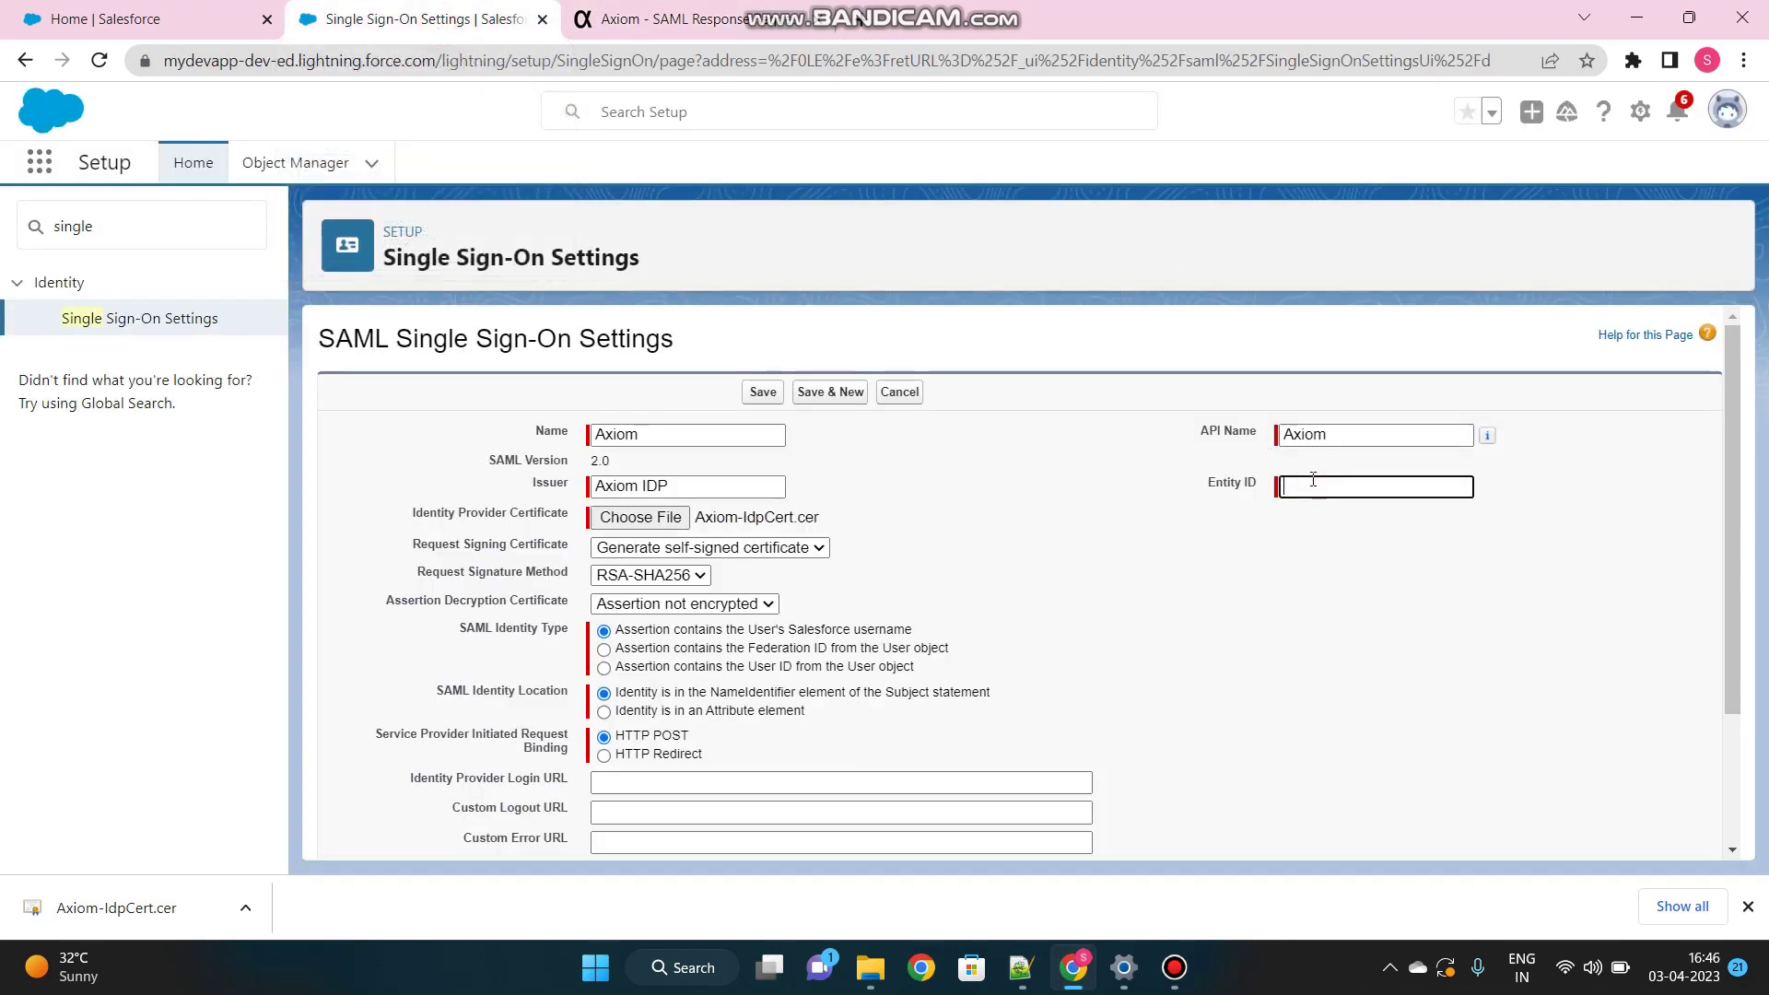
key("ctrl+v")
left_click(1350, 536)
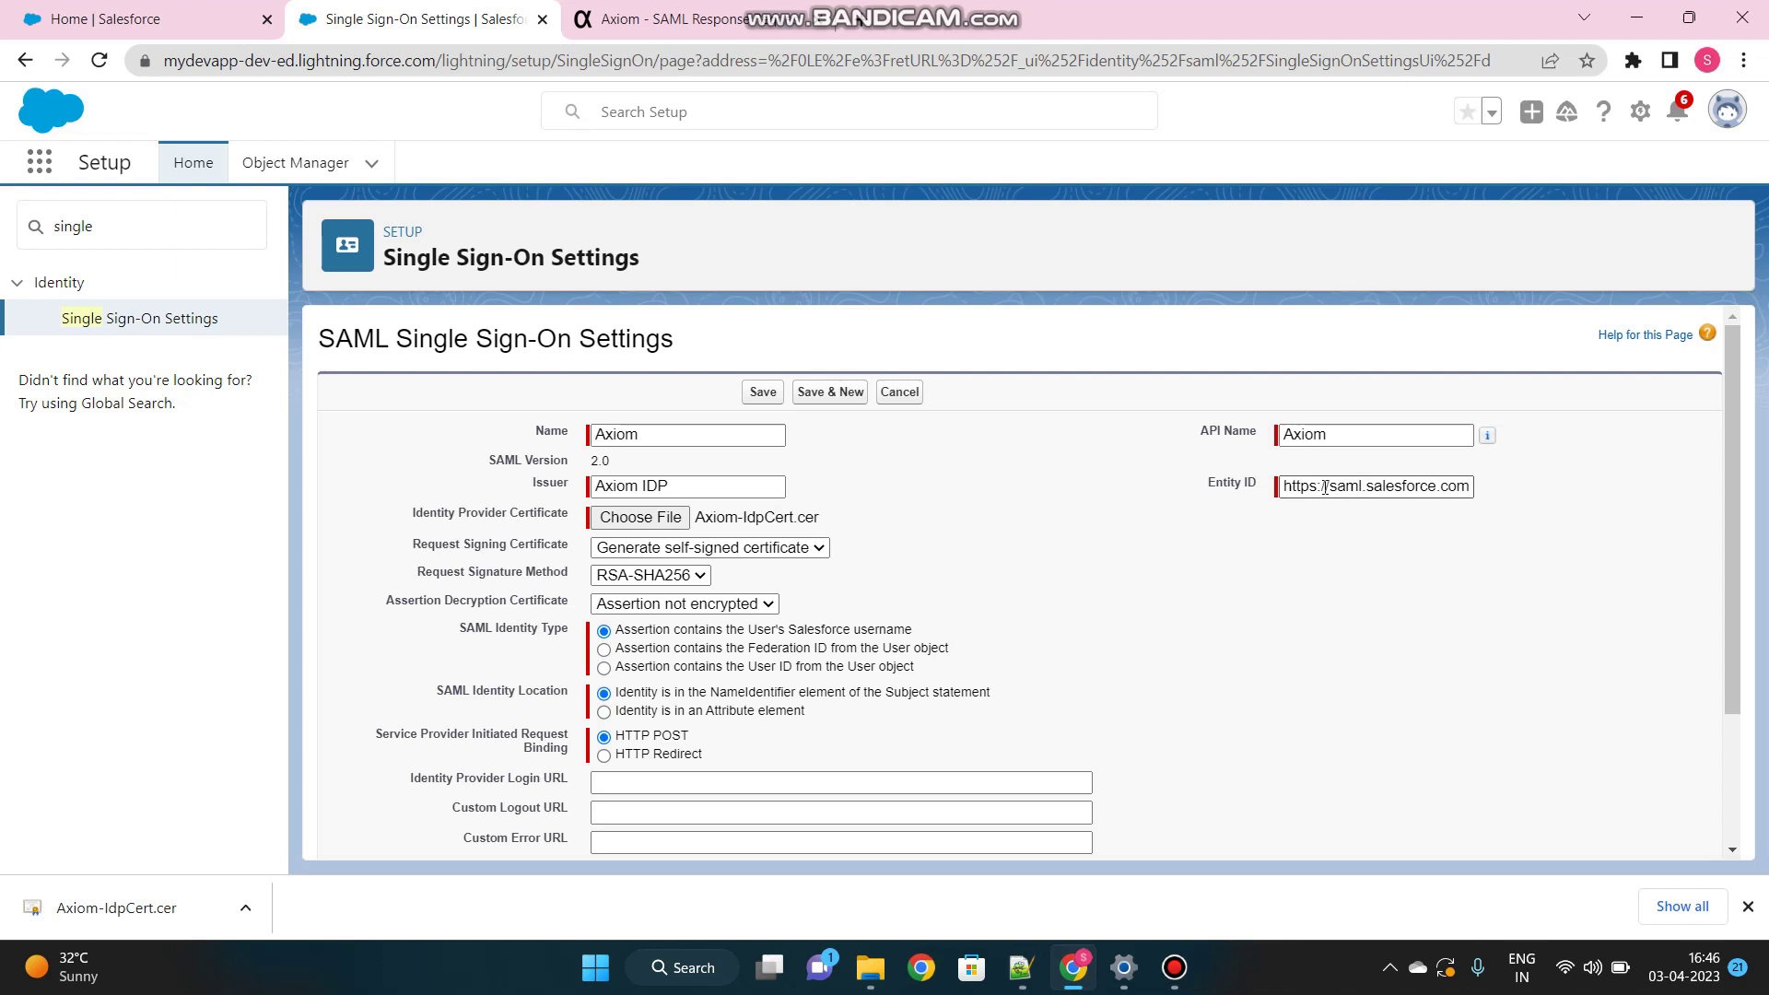
double_click(1348, 486)
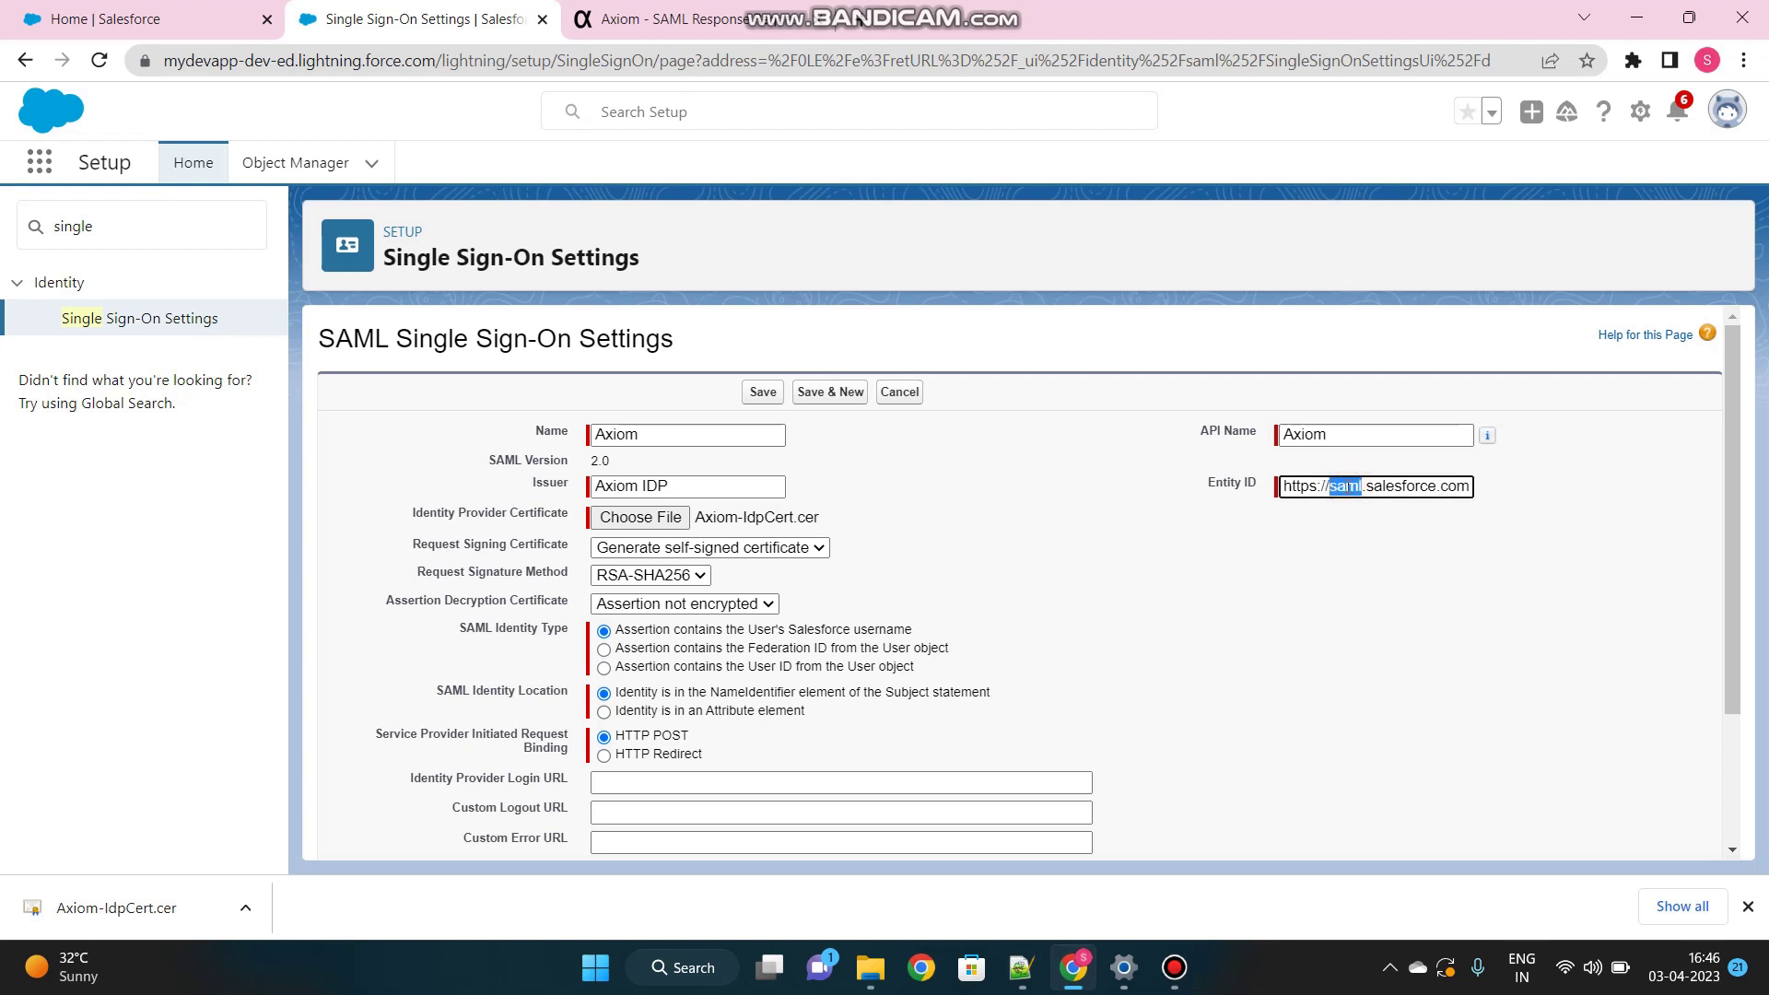
type("login")
left_click(1368, 491)
double_click(1369, 491)
triple_click(1369, 491)
key("ctrl+c")
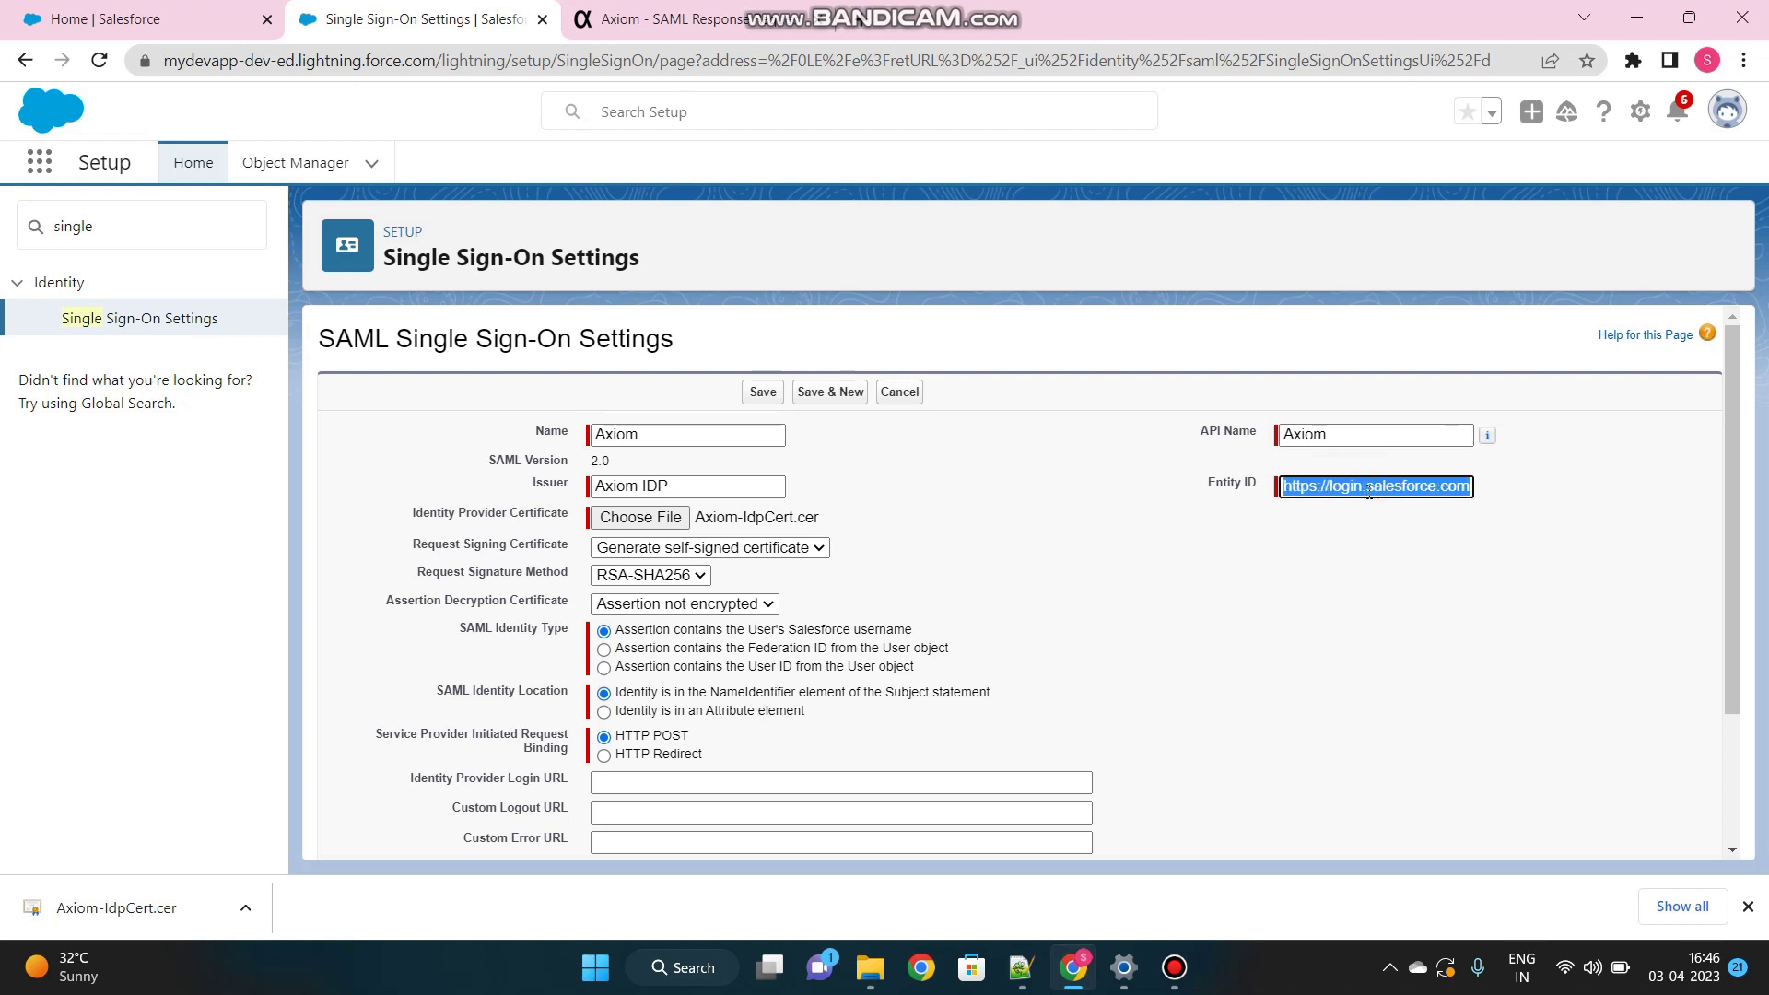
left_click(645, 19)
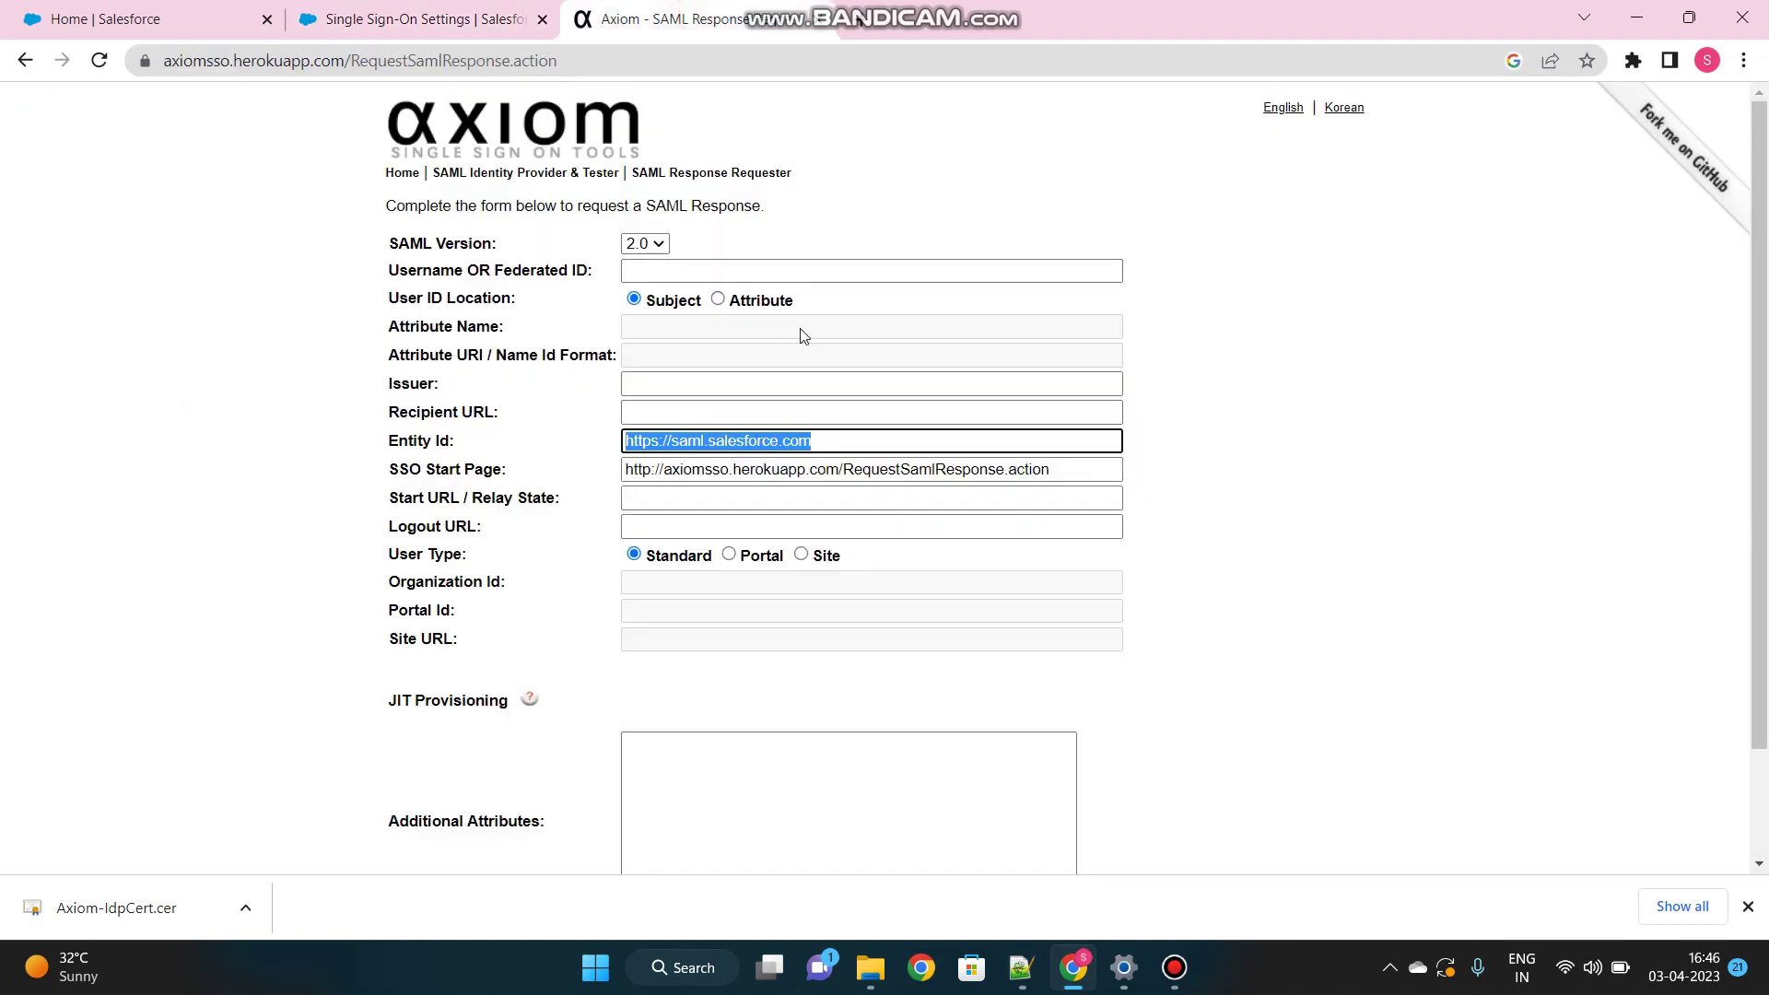
left_click_drag(825, 440, 569, 451)
key("ctrl+v")
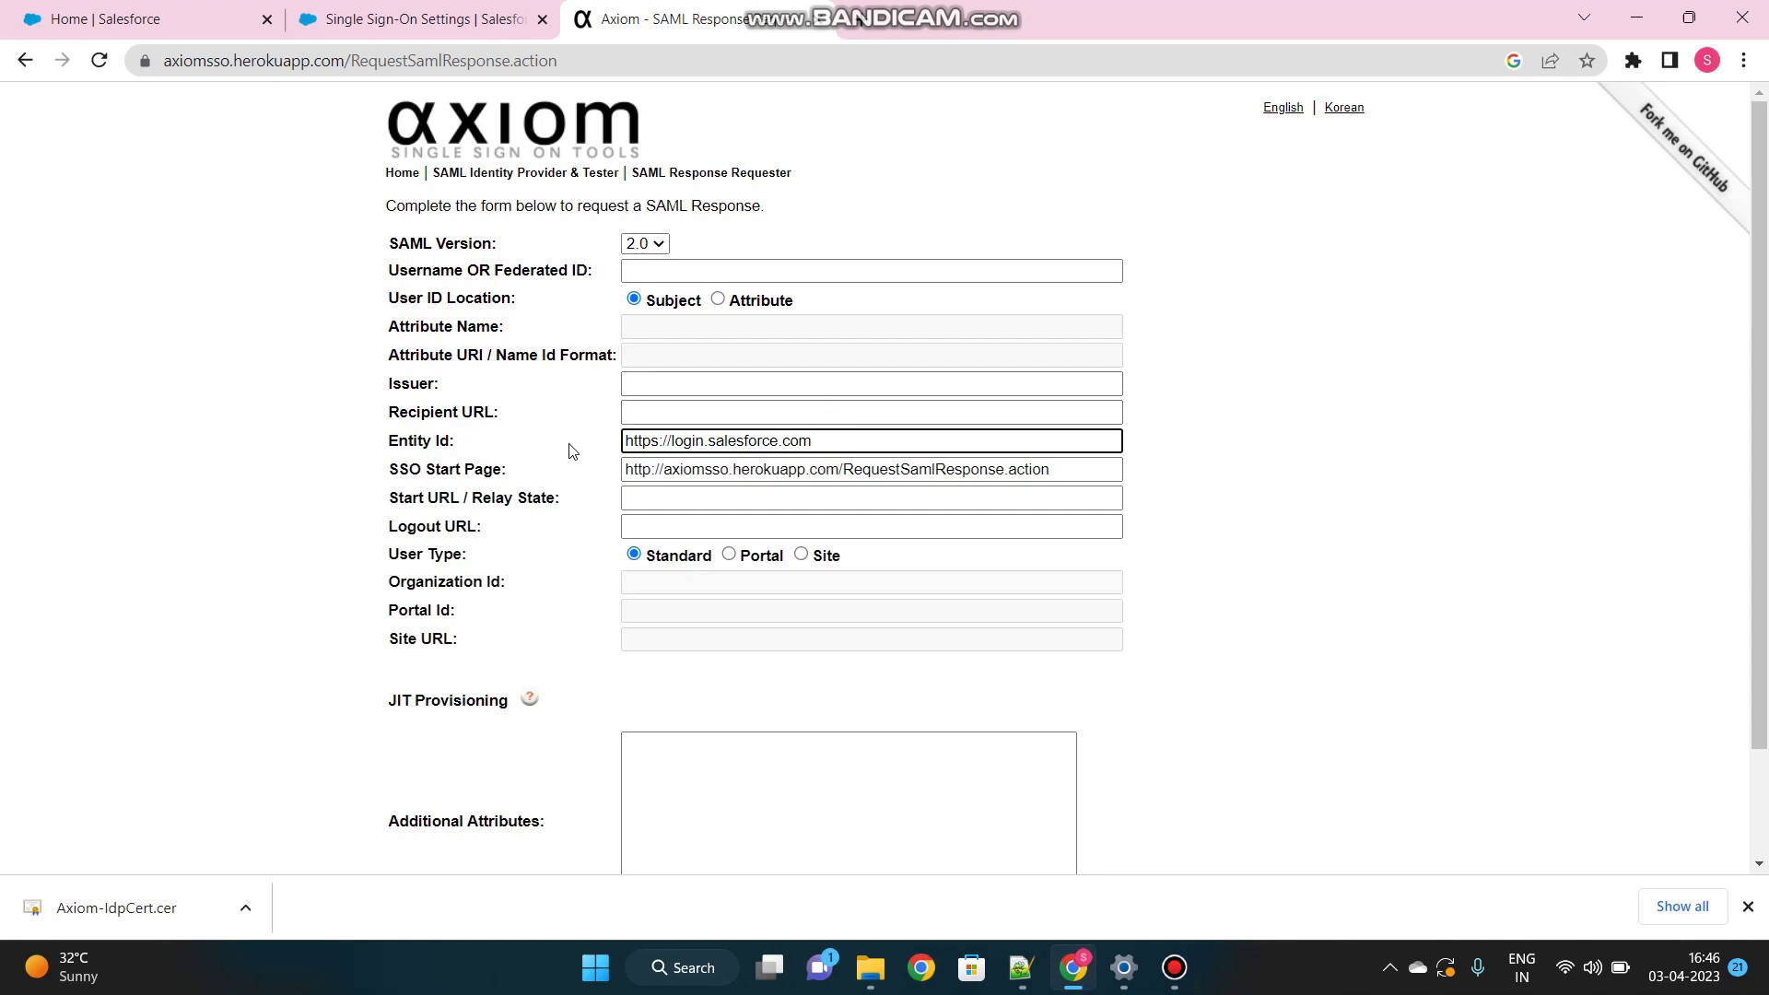
left_click(433, 20)
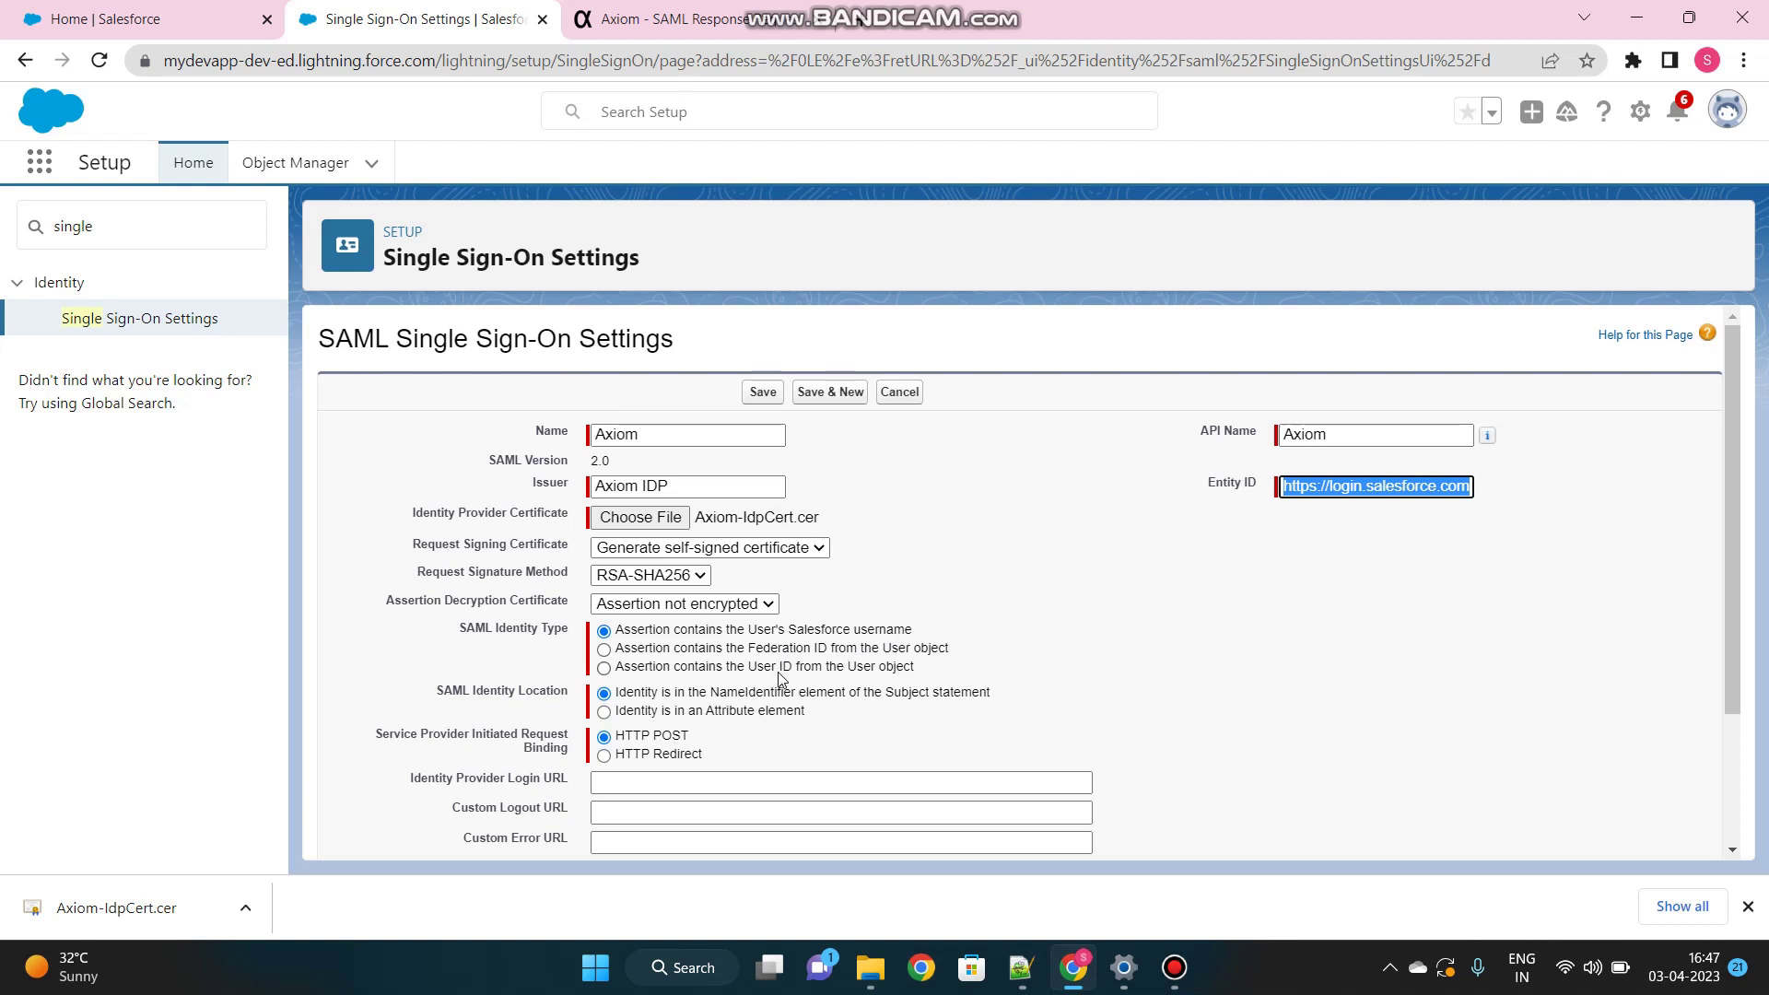
left_click(603, 650)
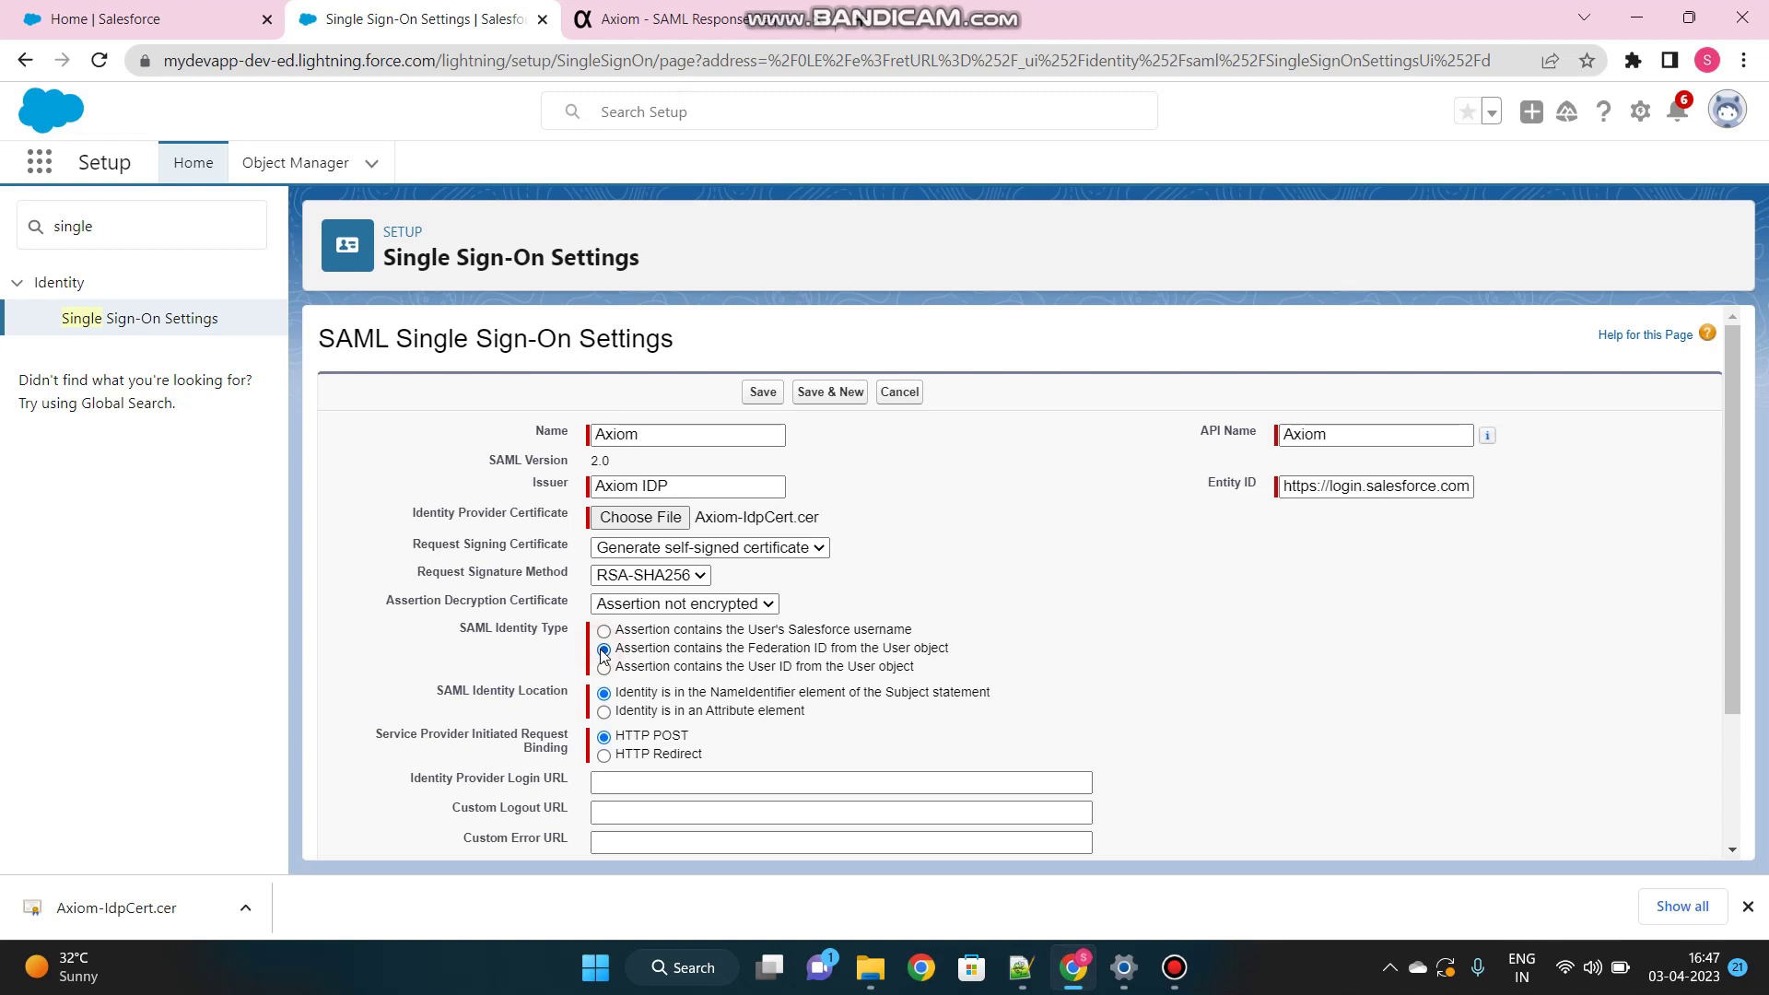
left_click(603, 632)
left_click(683, 33)
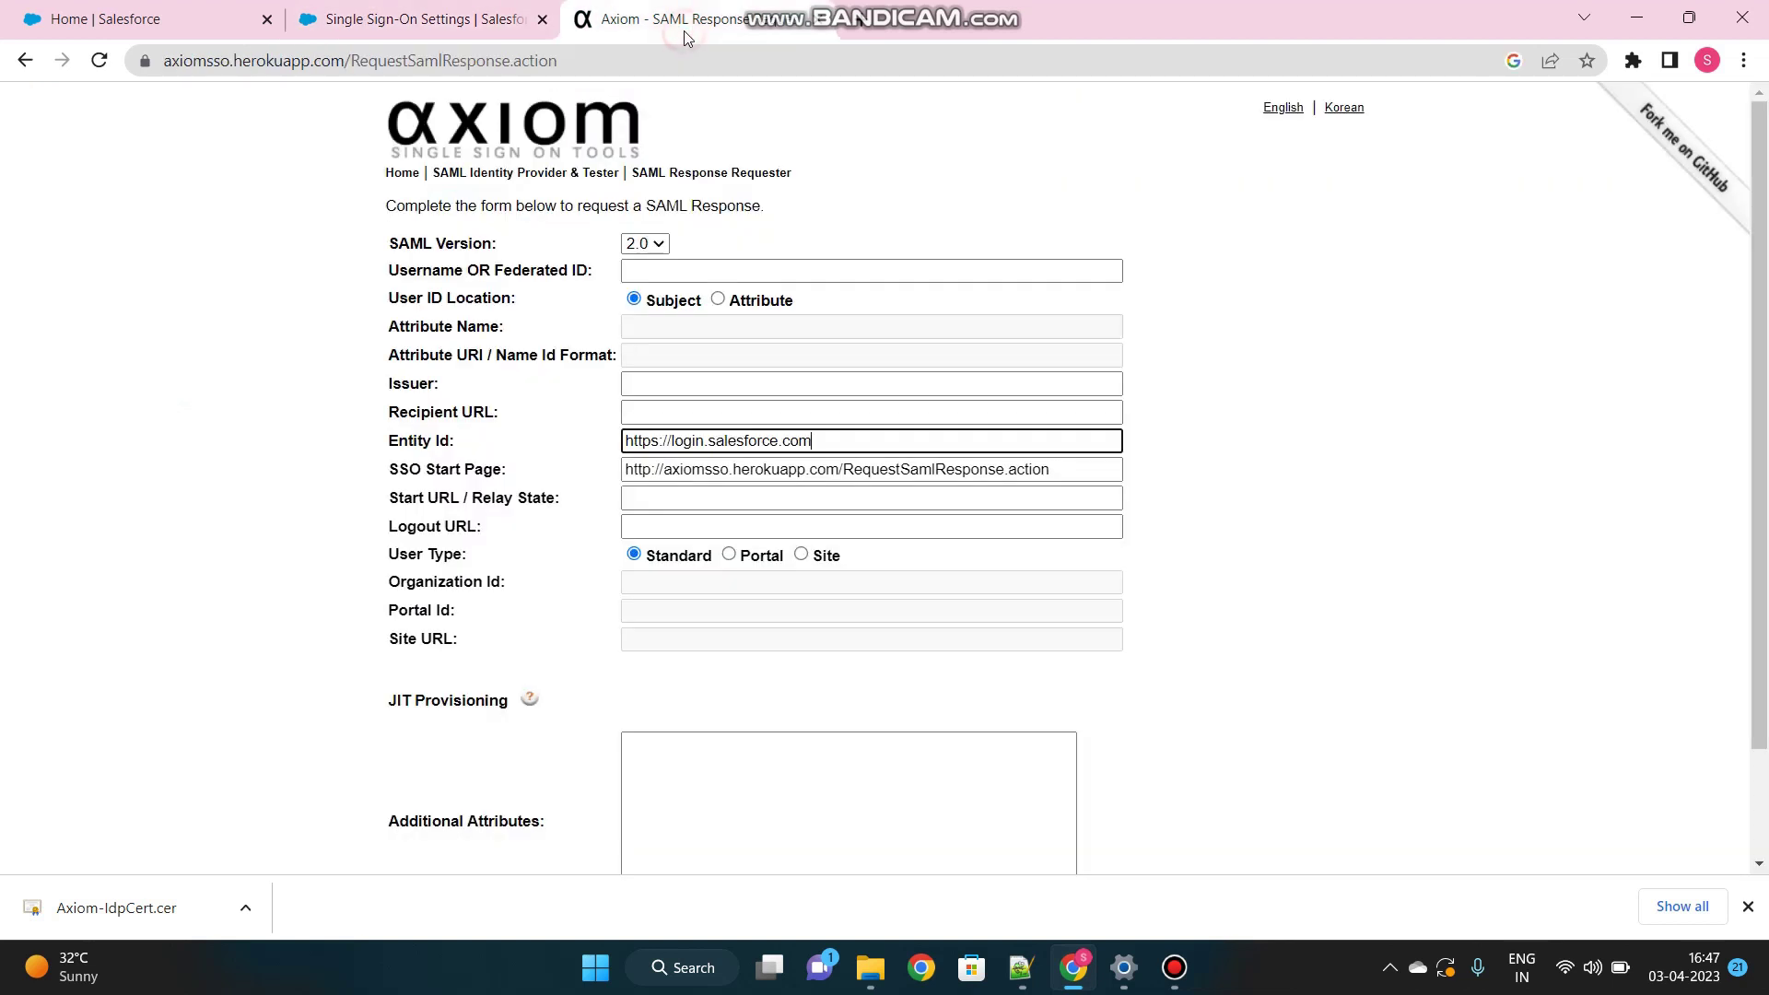
left_click_drag(386, 273, 592, 271)
left_click(588, 272)
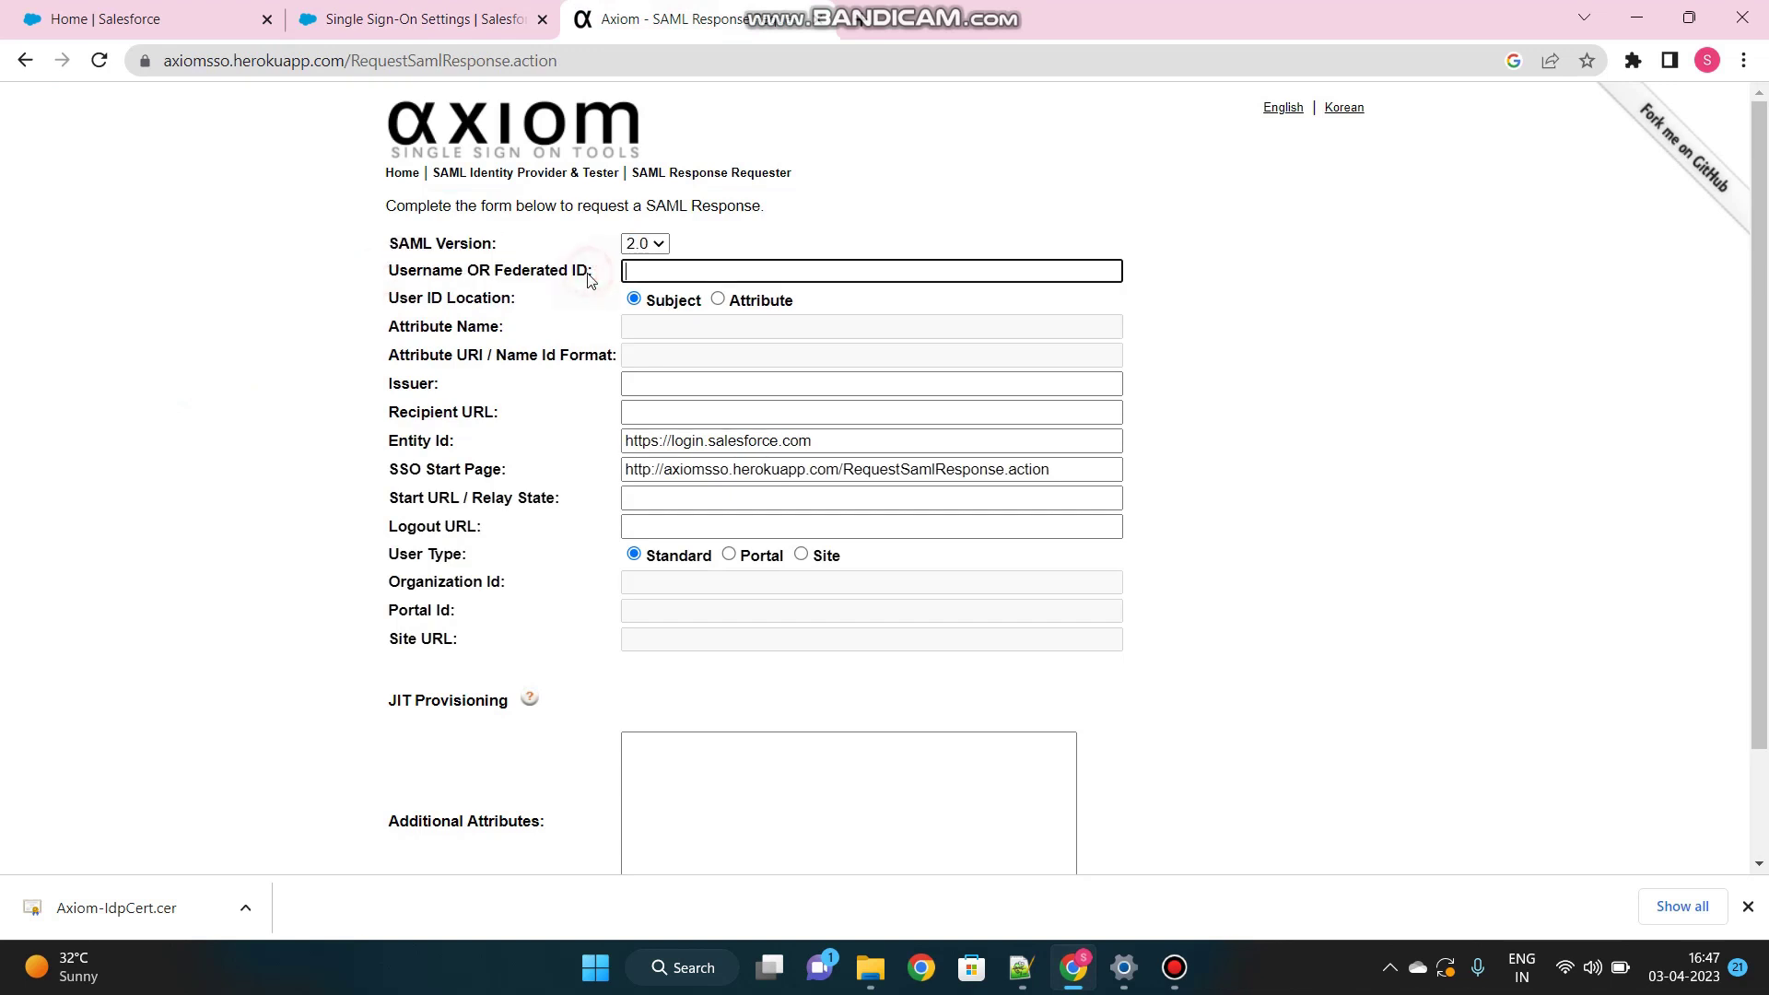
left_click(419, 26)
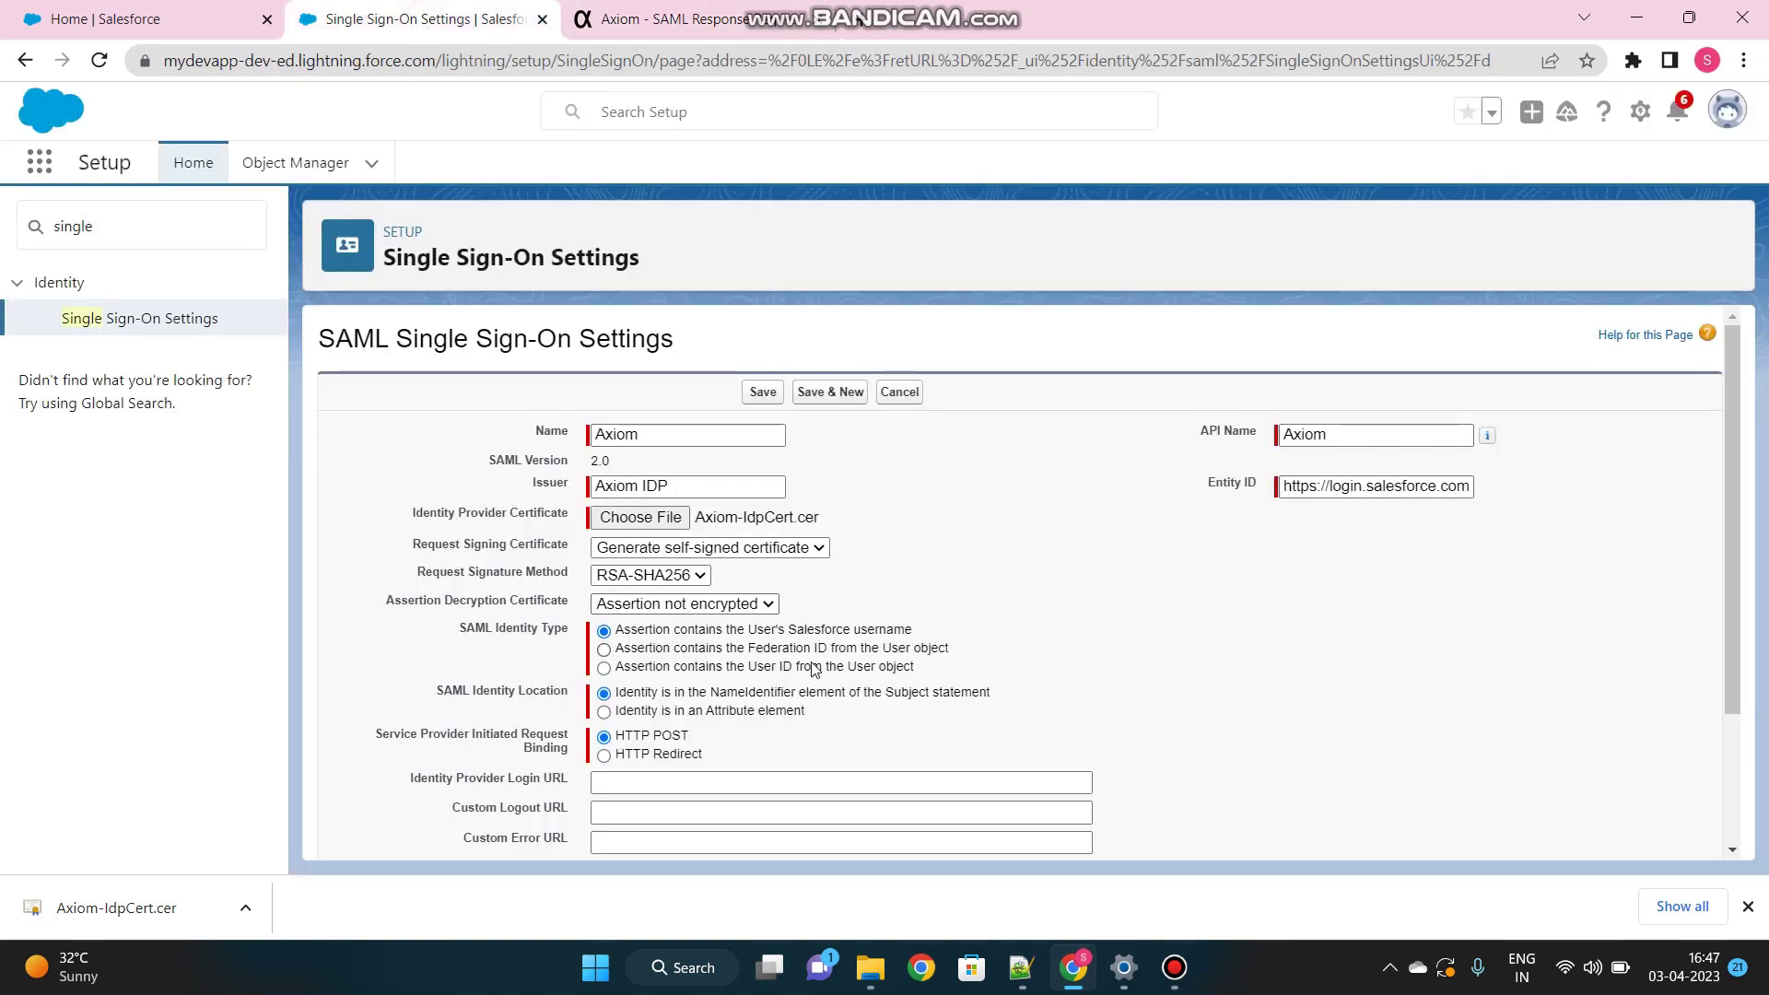
scroll(941, 623, "down", 1)
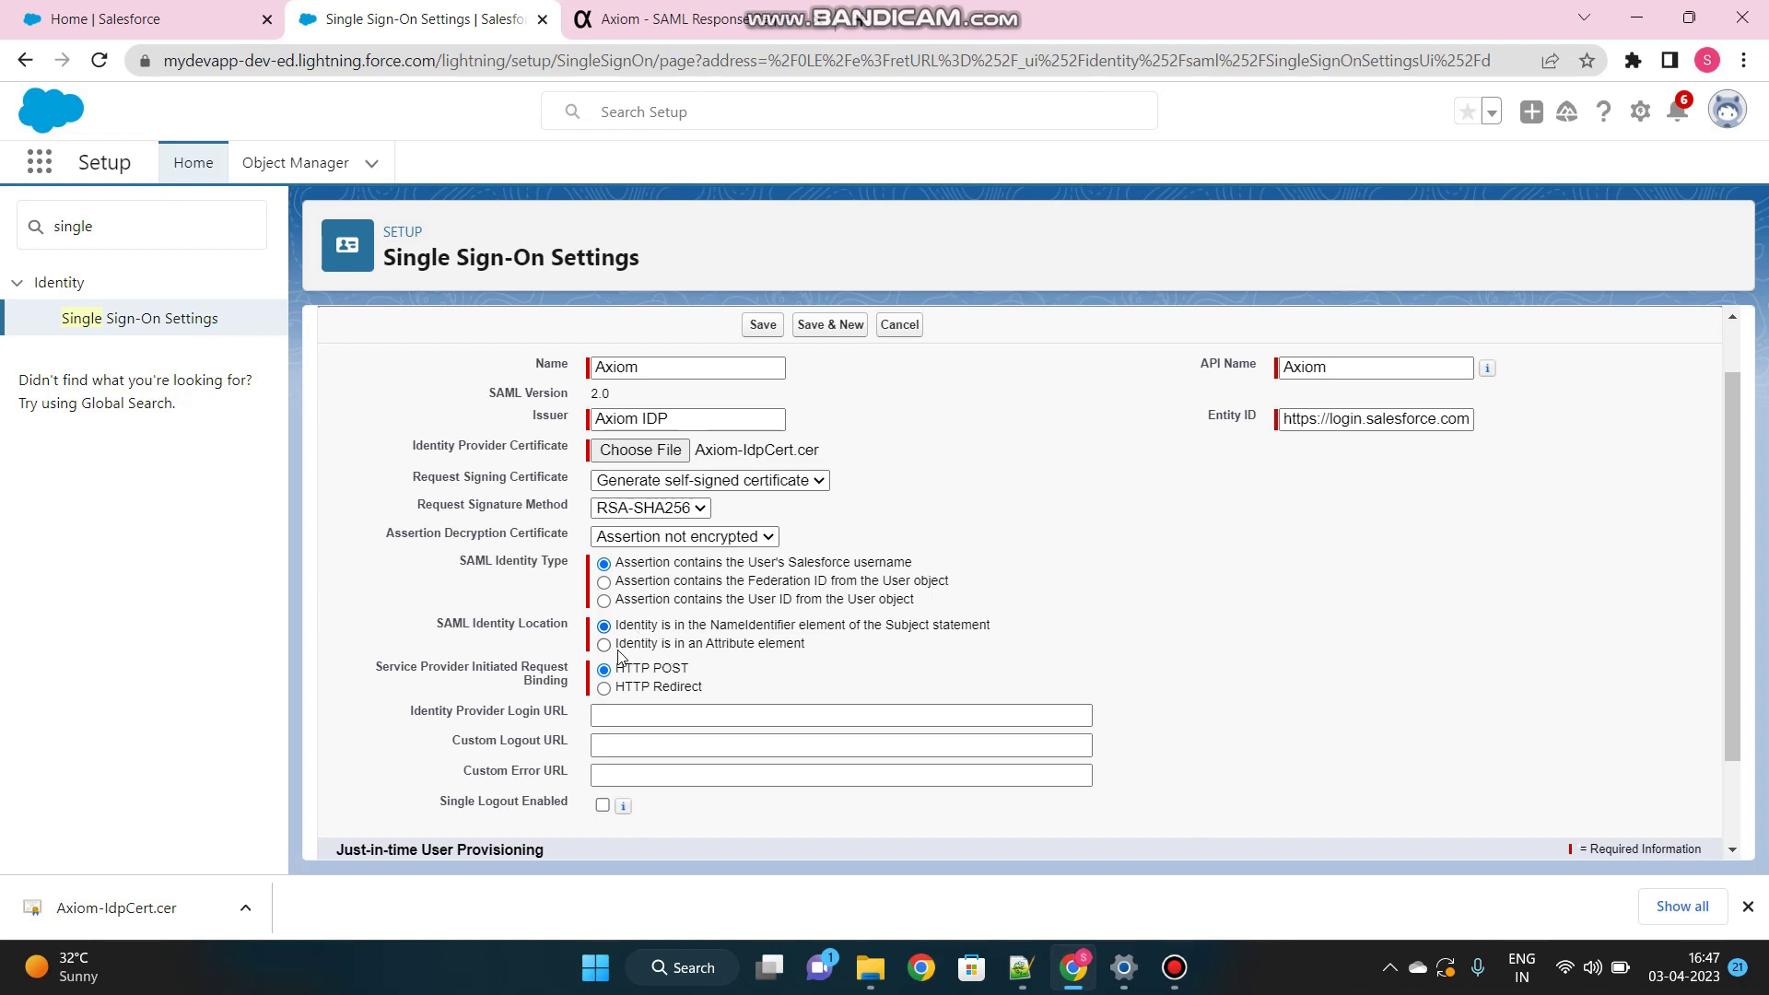
left_click(604, 645)
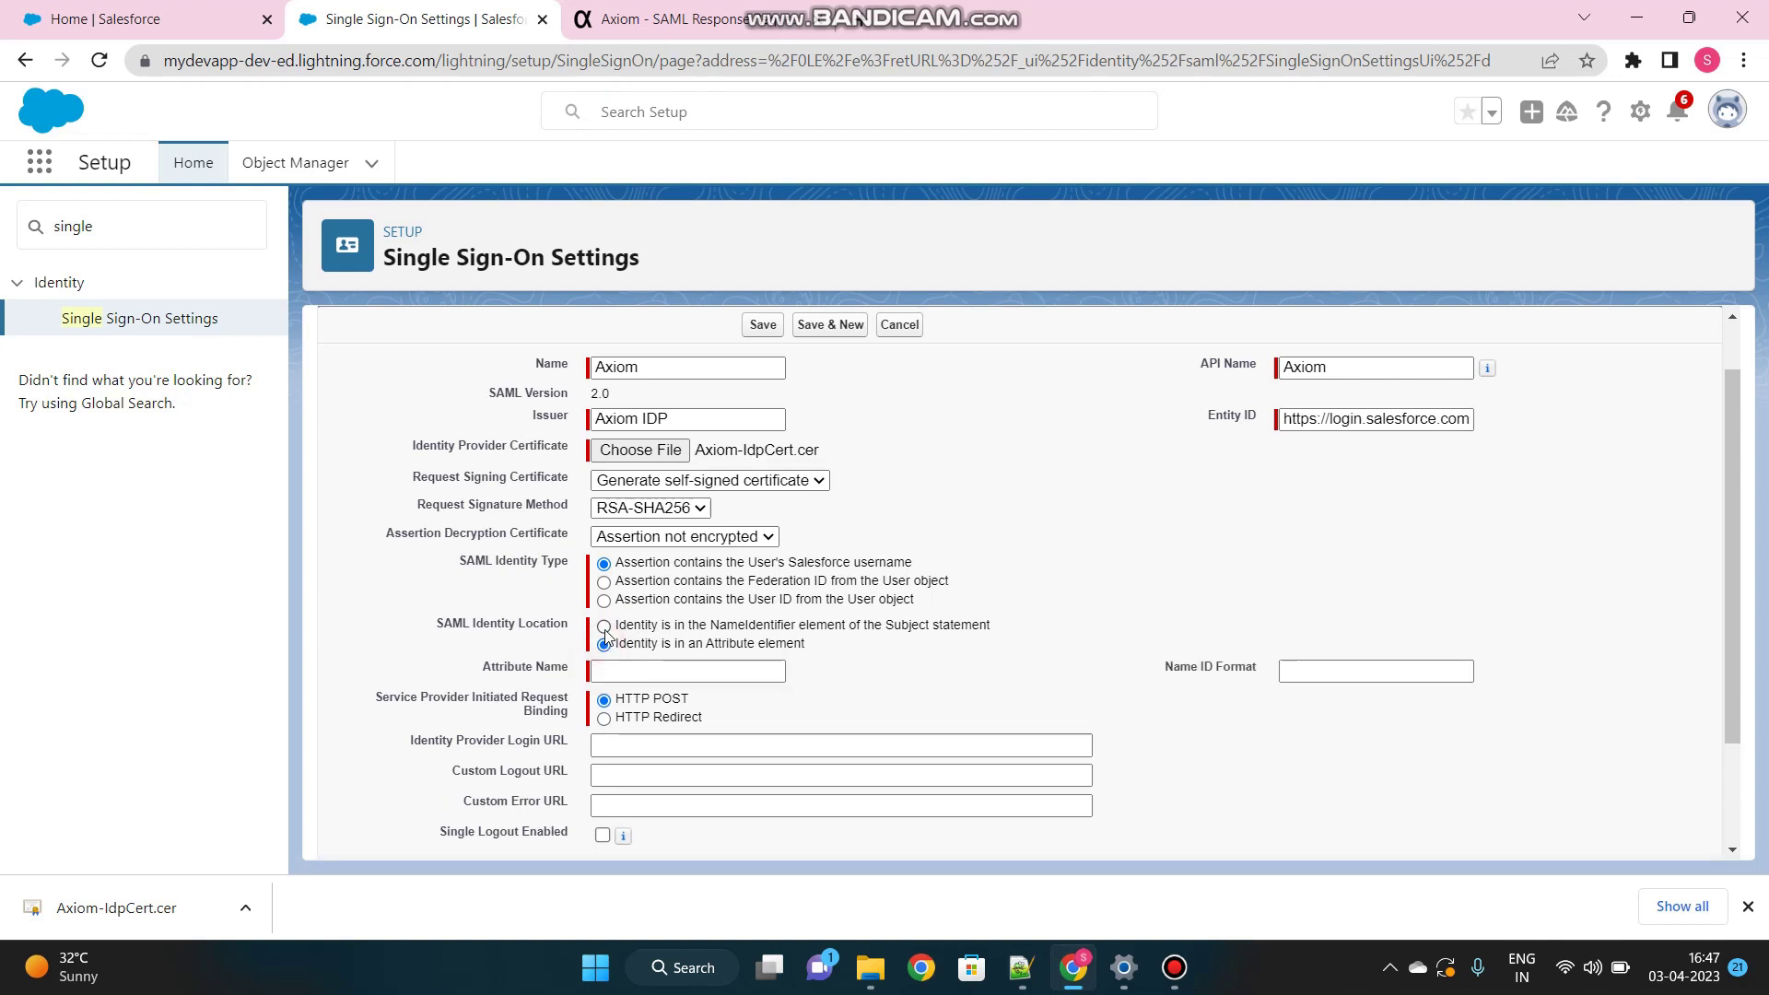
left_click(604, 626)
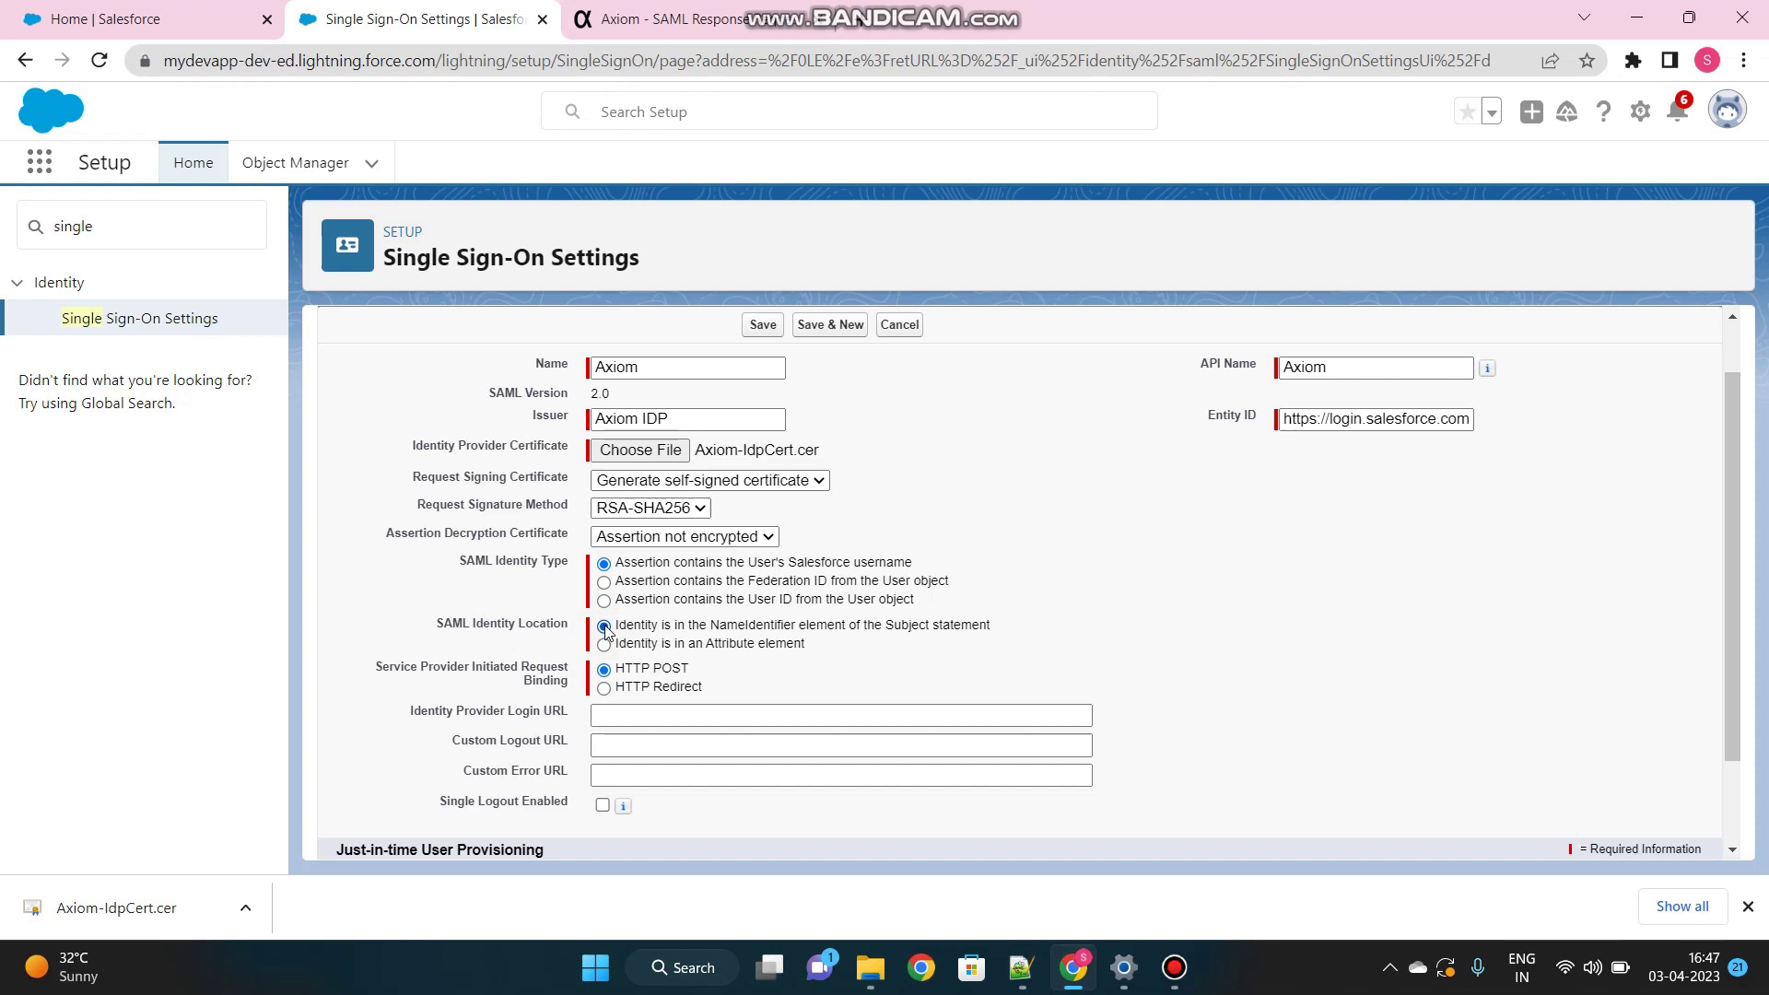
Paste Axiom's SSO Start Page URL into the Identity Provider Login URL field
left_click(647, 712)
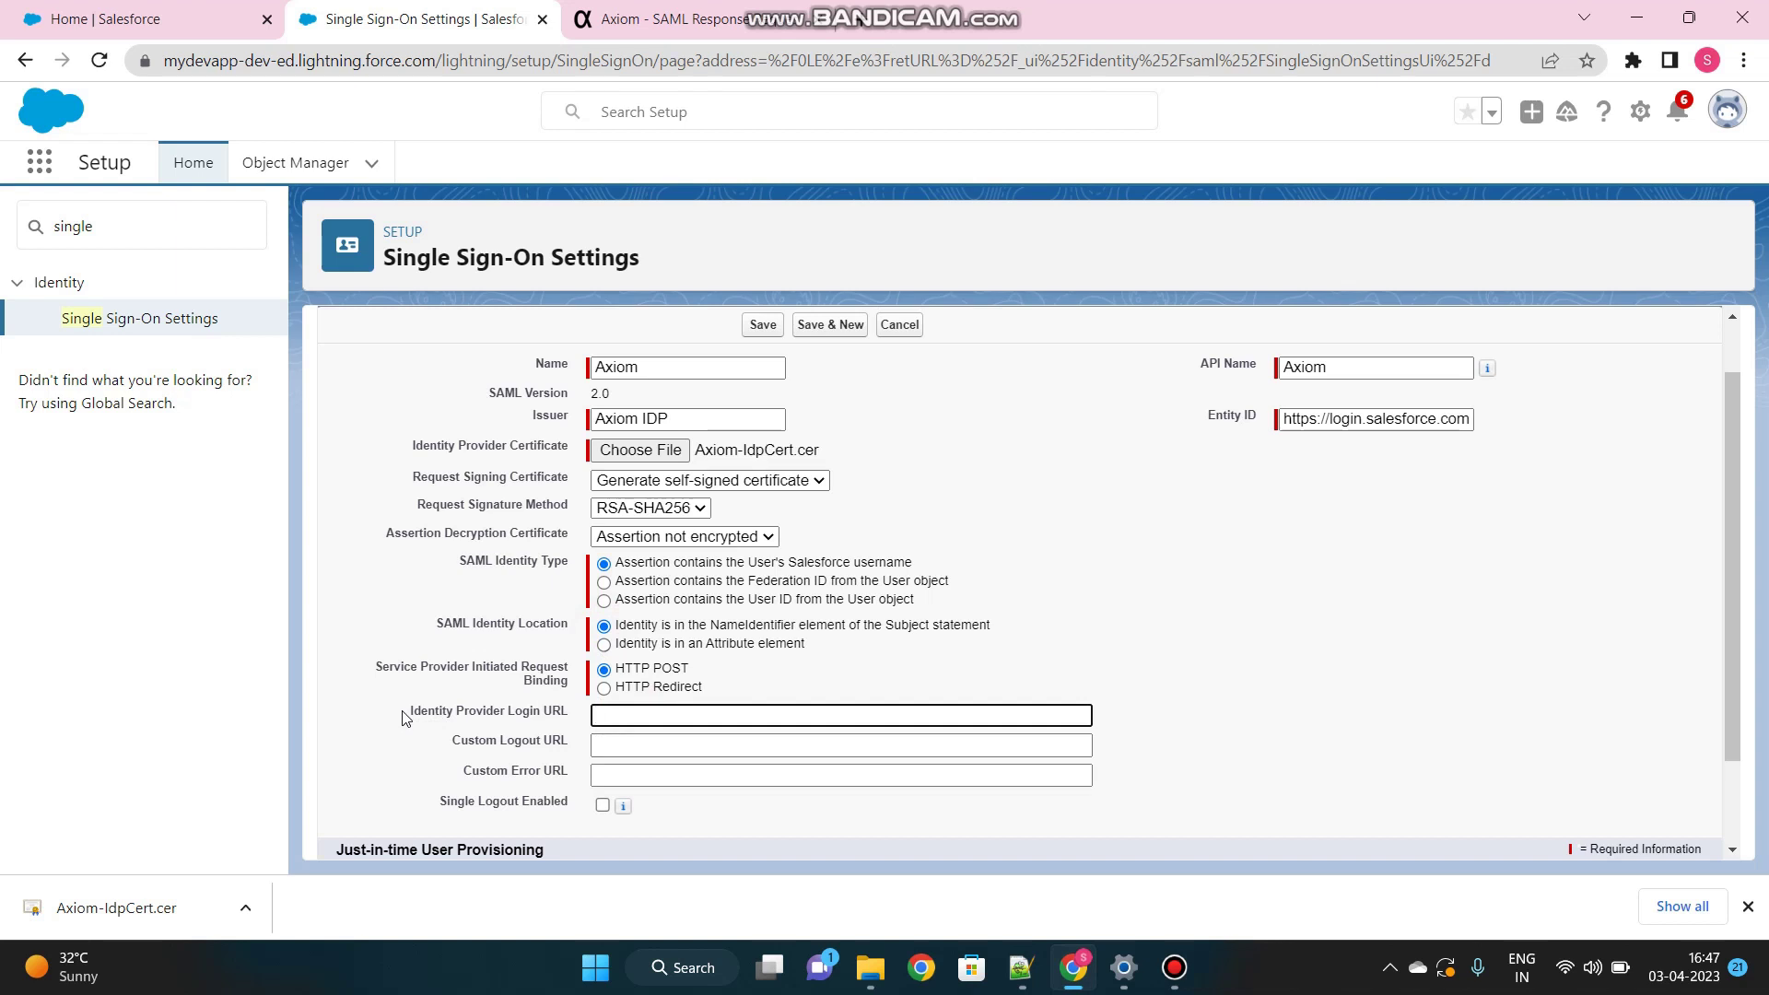
left_click_drag(407, 711, 571, 718)
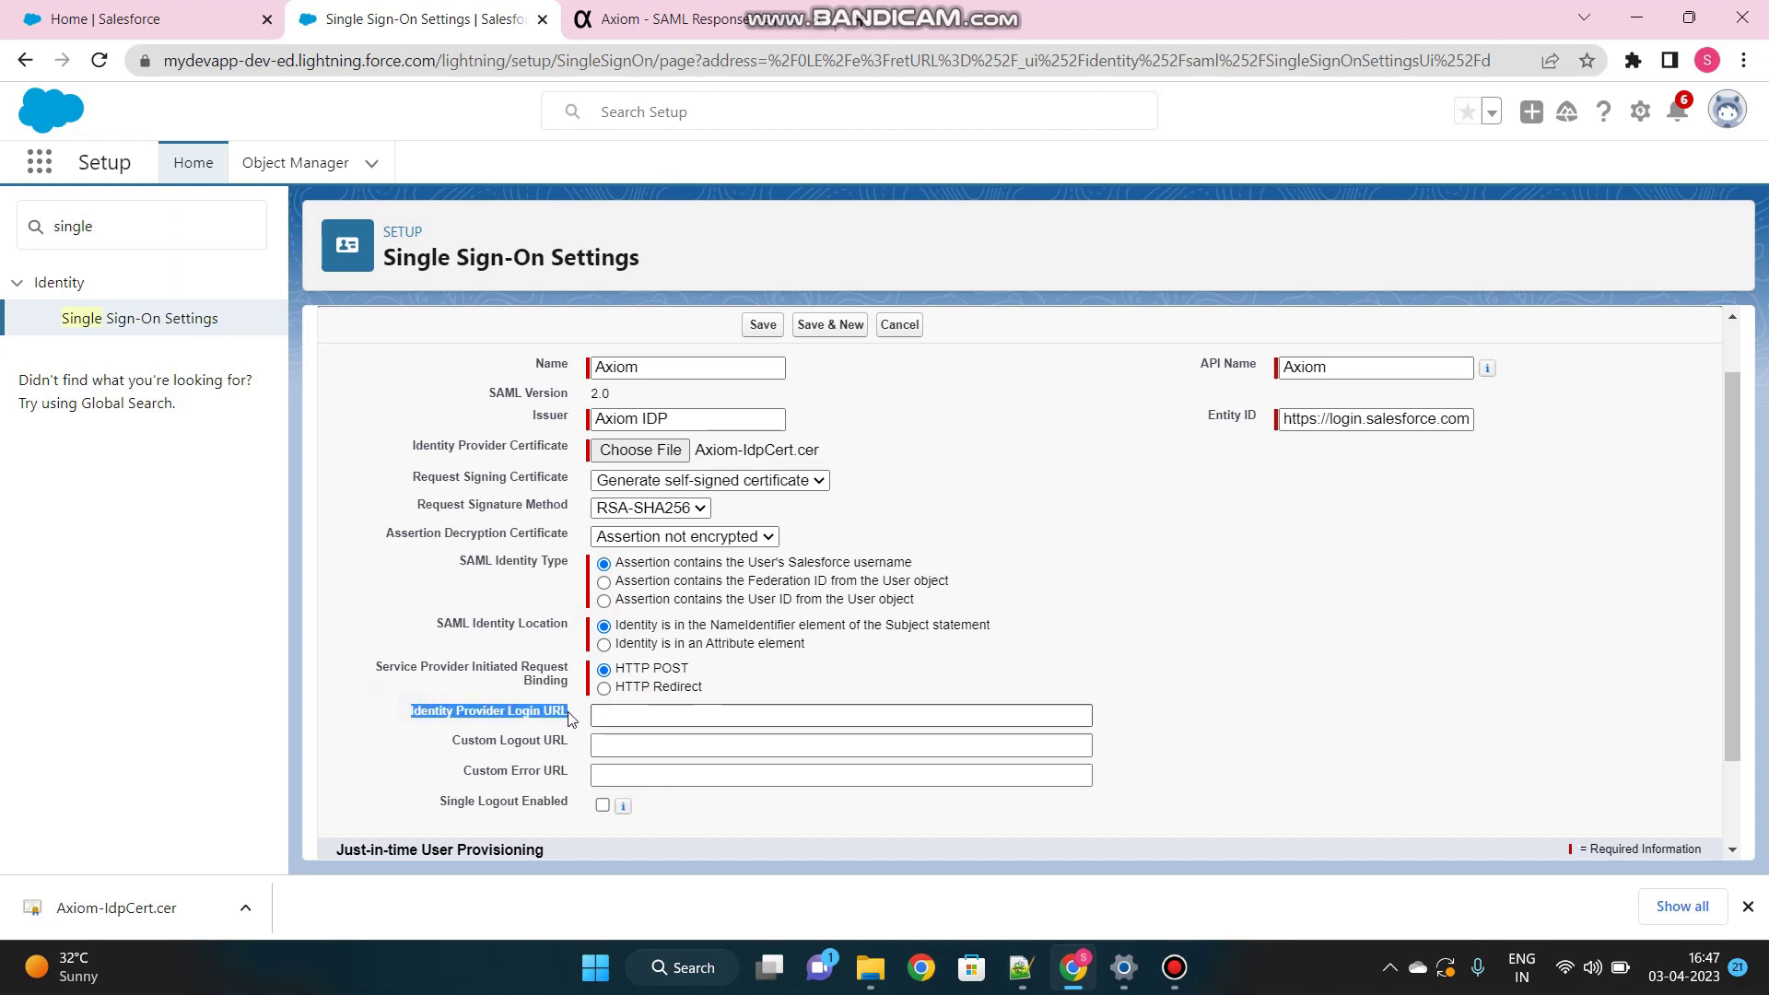
left_click(570, 718)
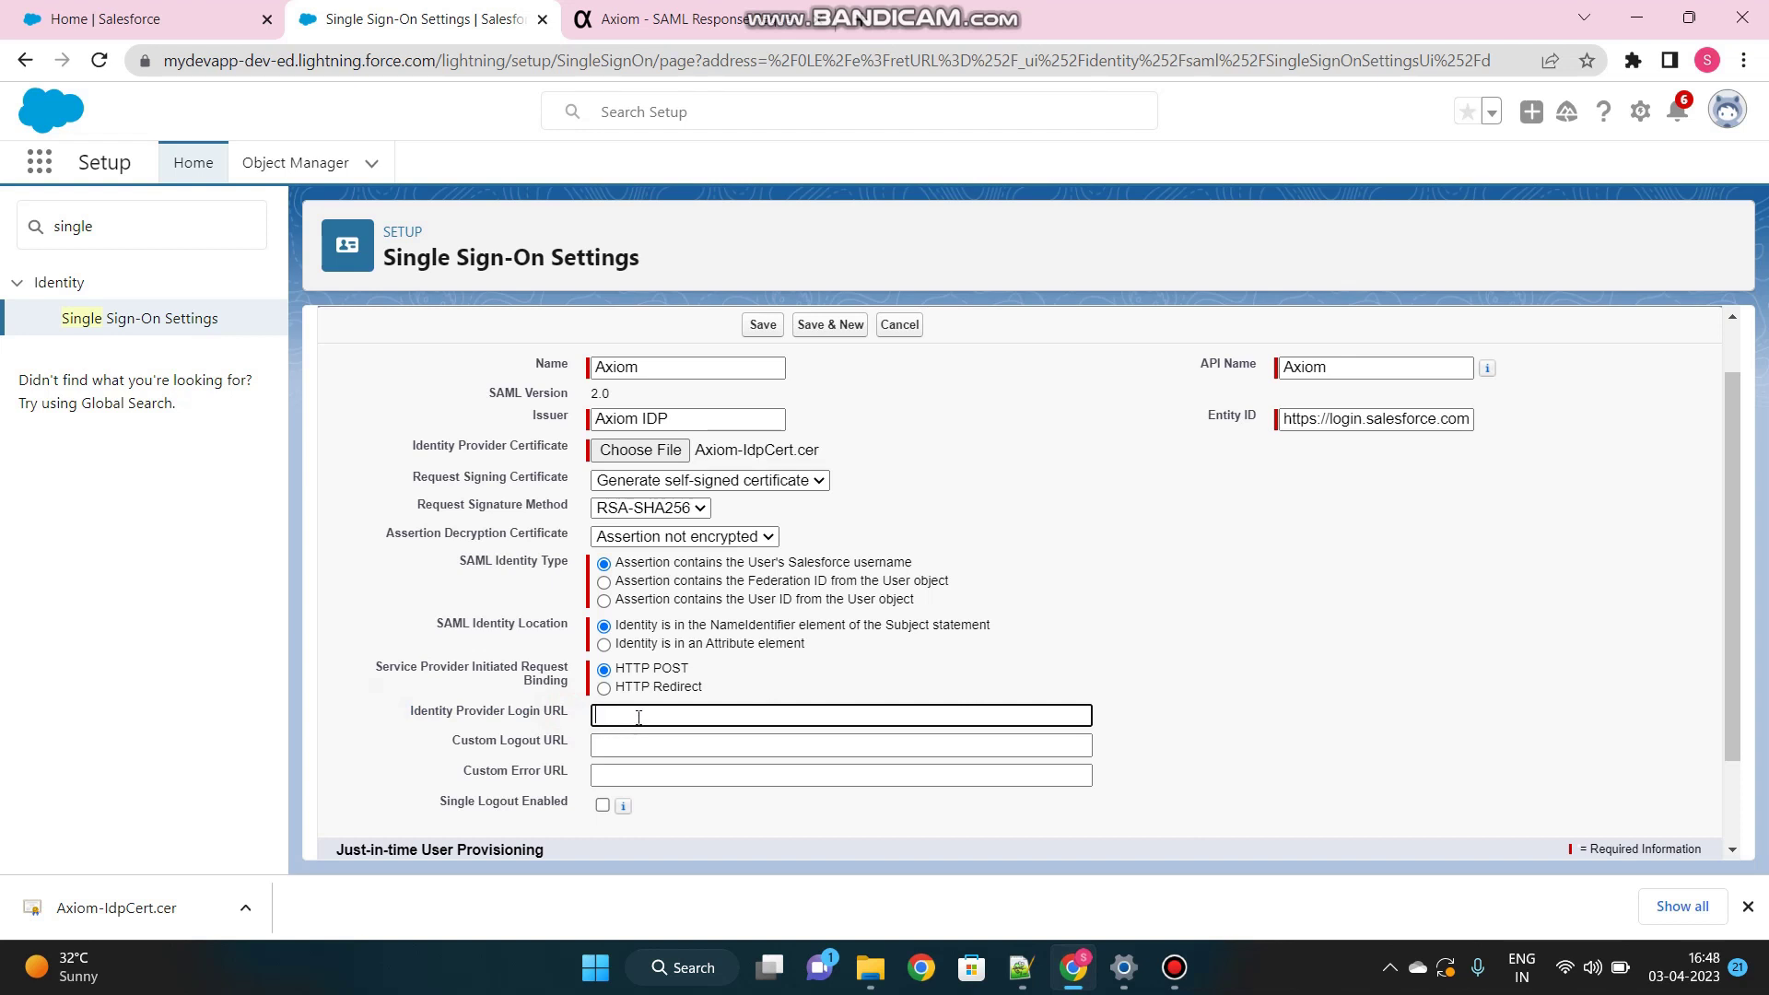
left_click(702, 28)
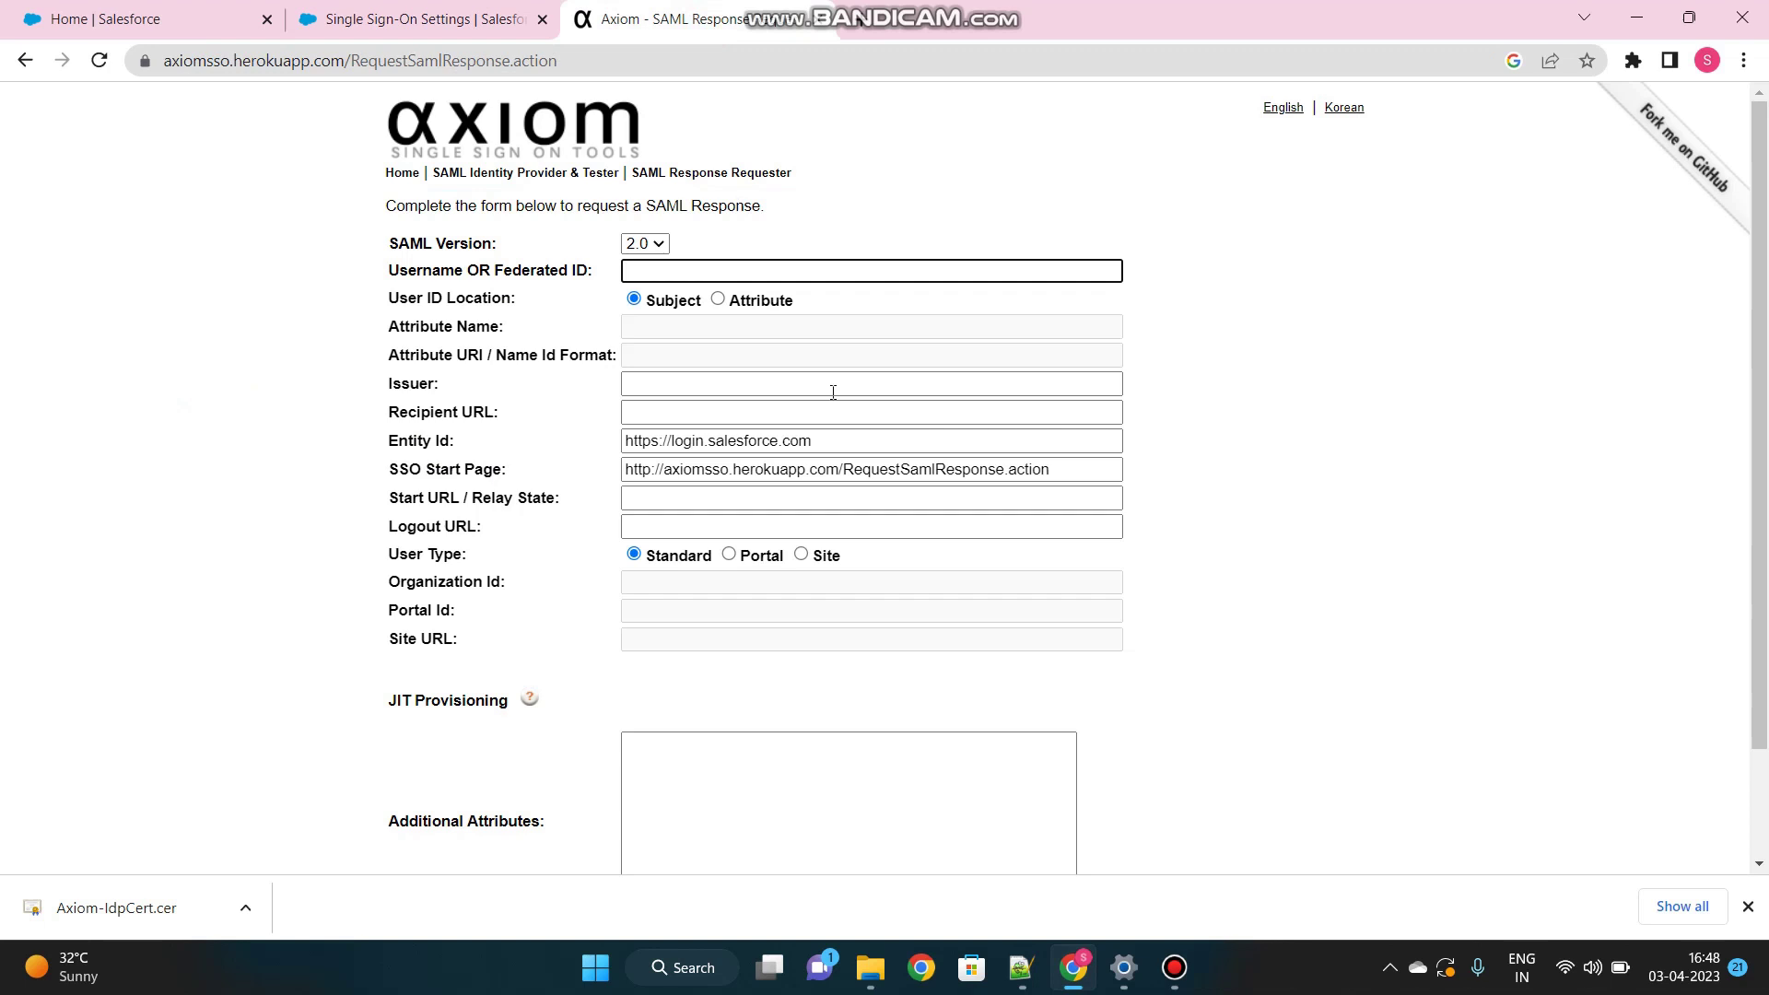
left_click_drag(1077, 471, 622, 487)
key("ctrl+c")
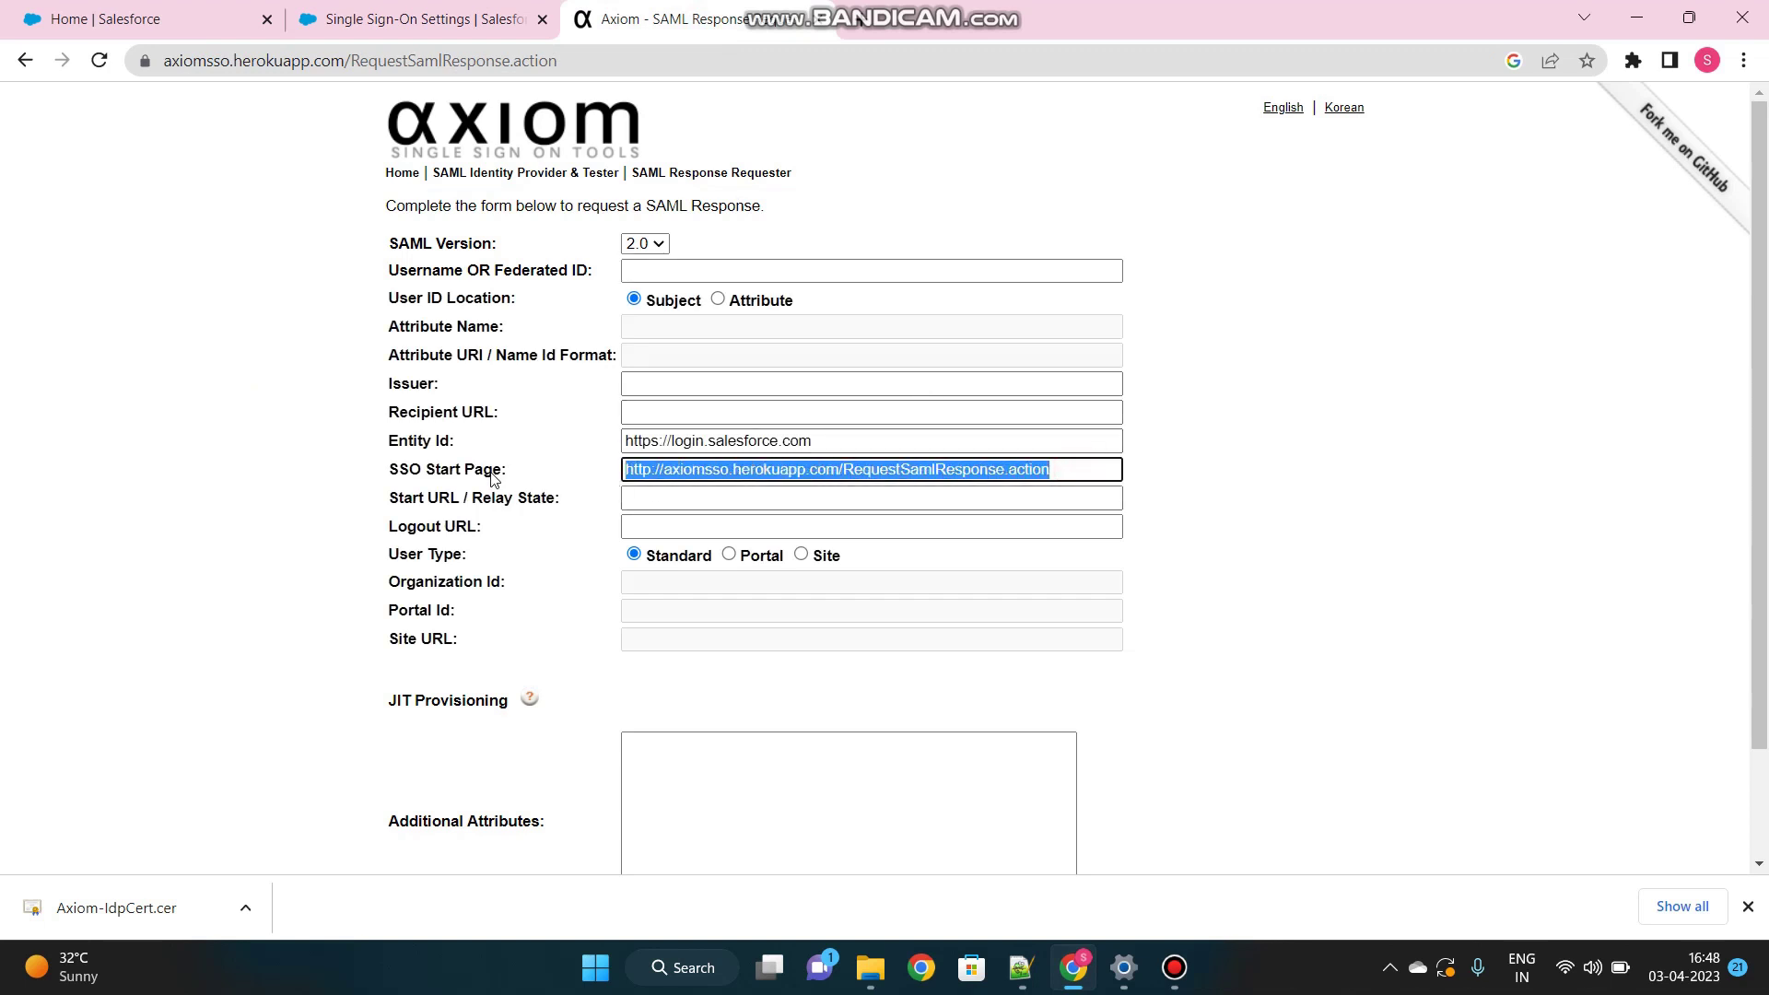
left_click(433, 26)
key("ctrl+v")
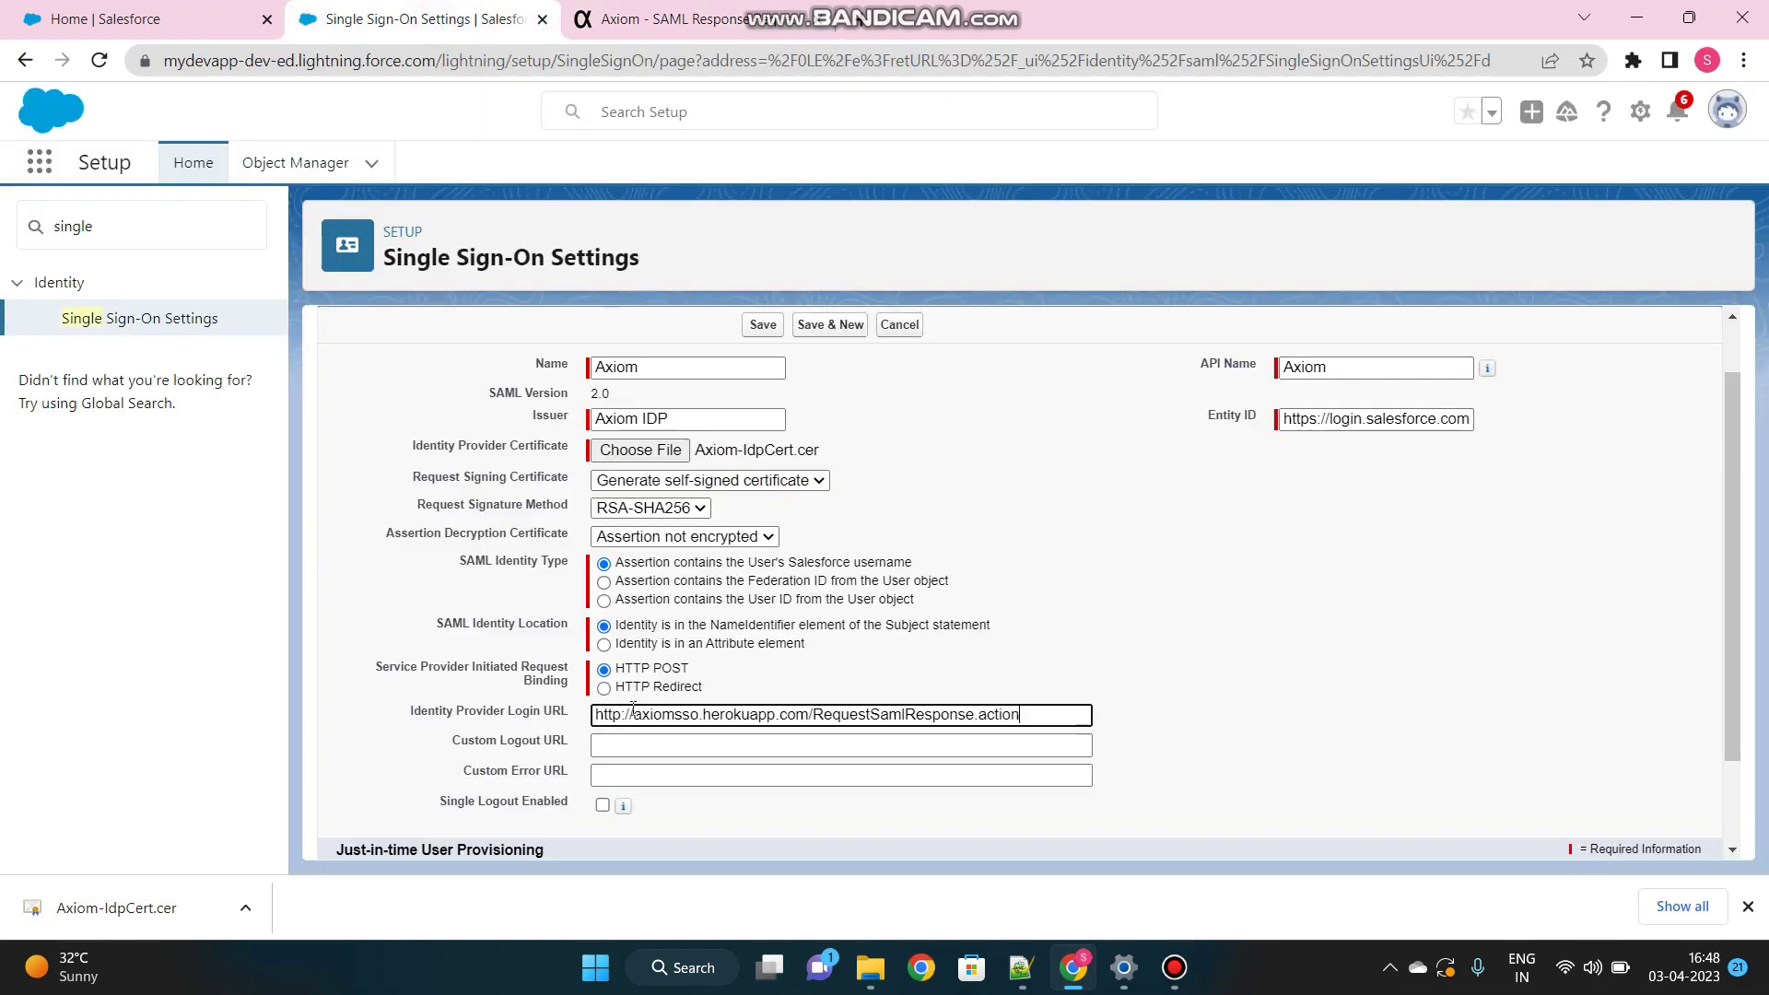
Save the Axiom SAML single sign-on setting
scroll(429, 723, "down", 2)
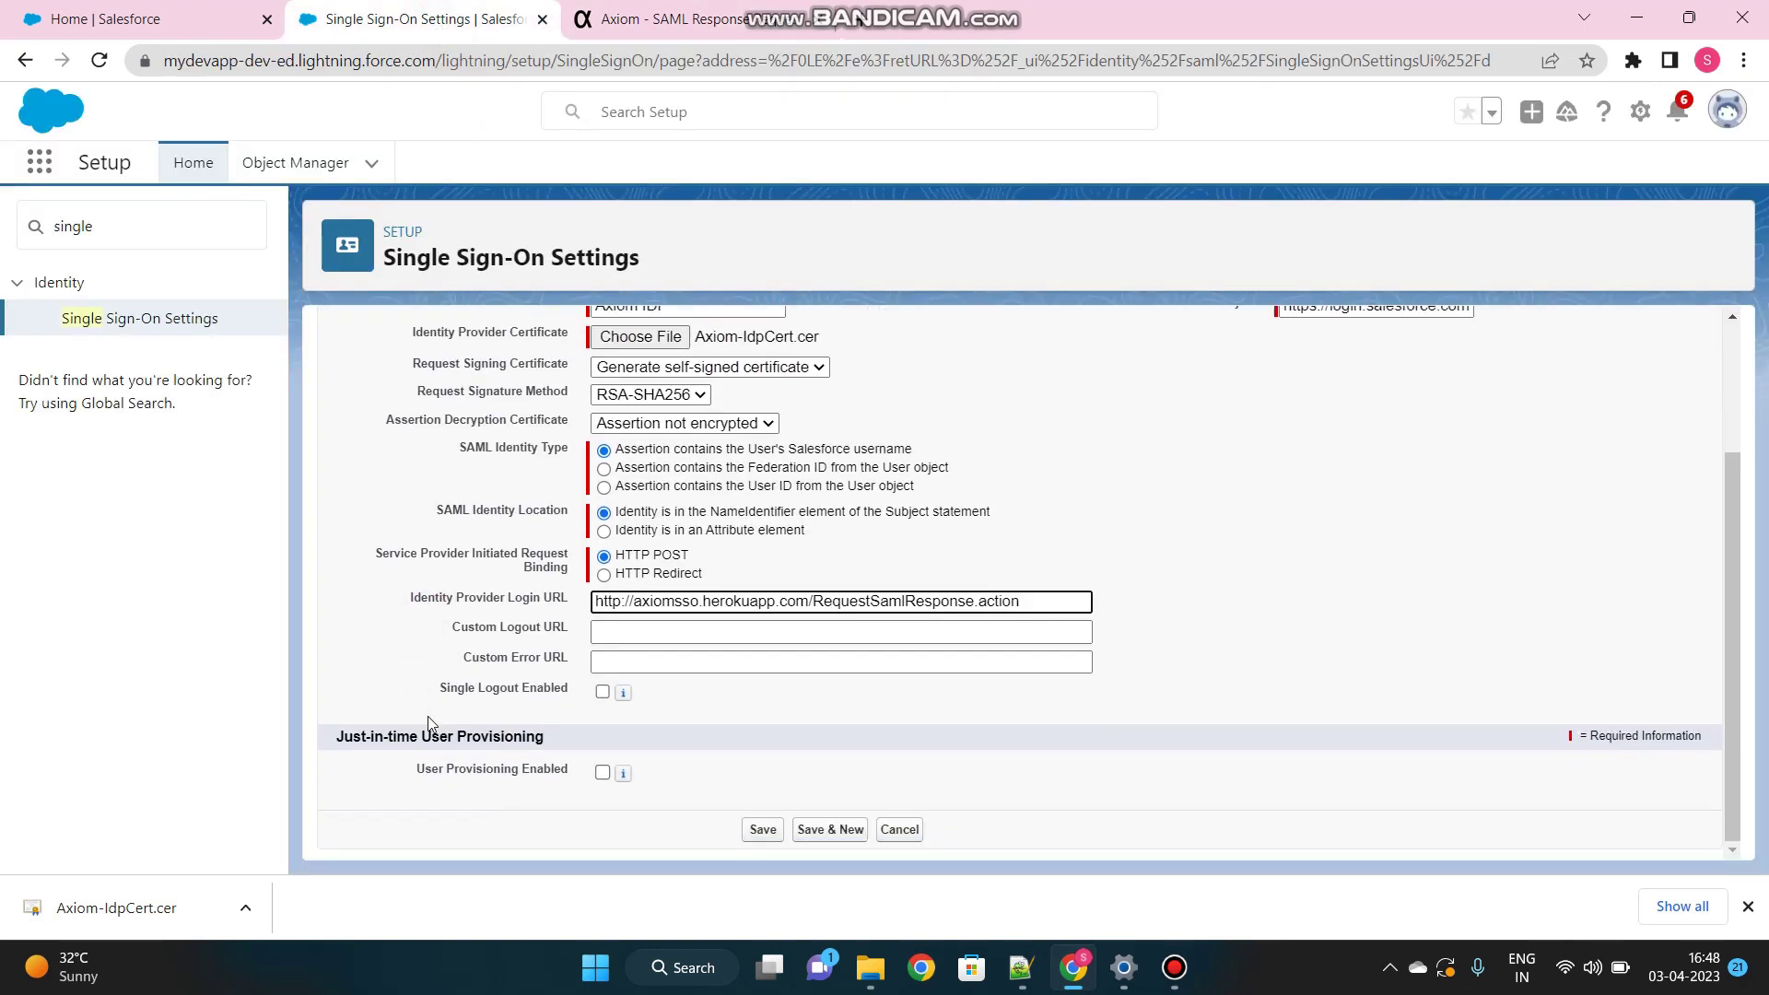
scroll(428, 724, "up", 3)
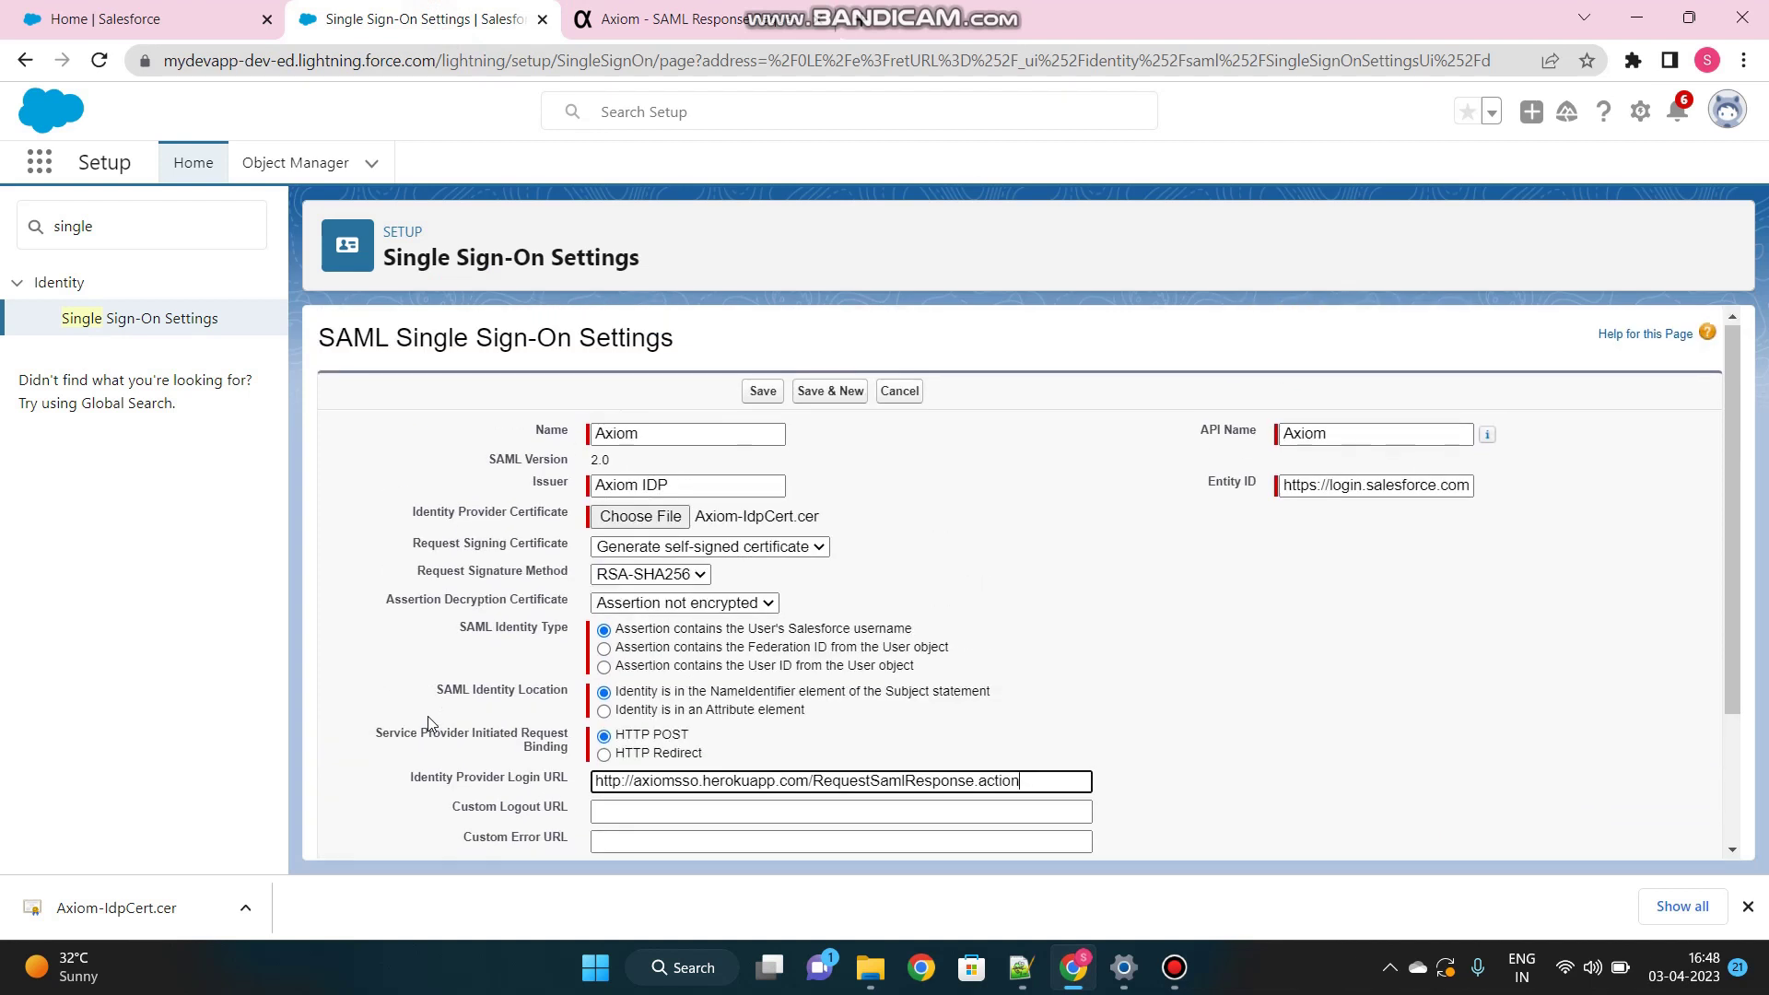
scroll(427, 723, "down", 2)
scroll(428, 719, "up", 2)
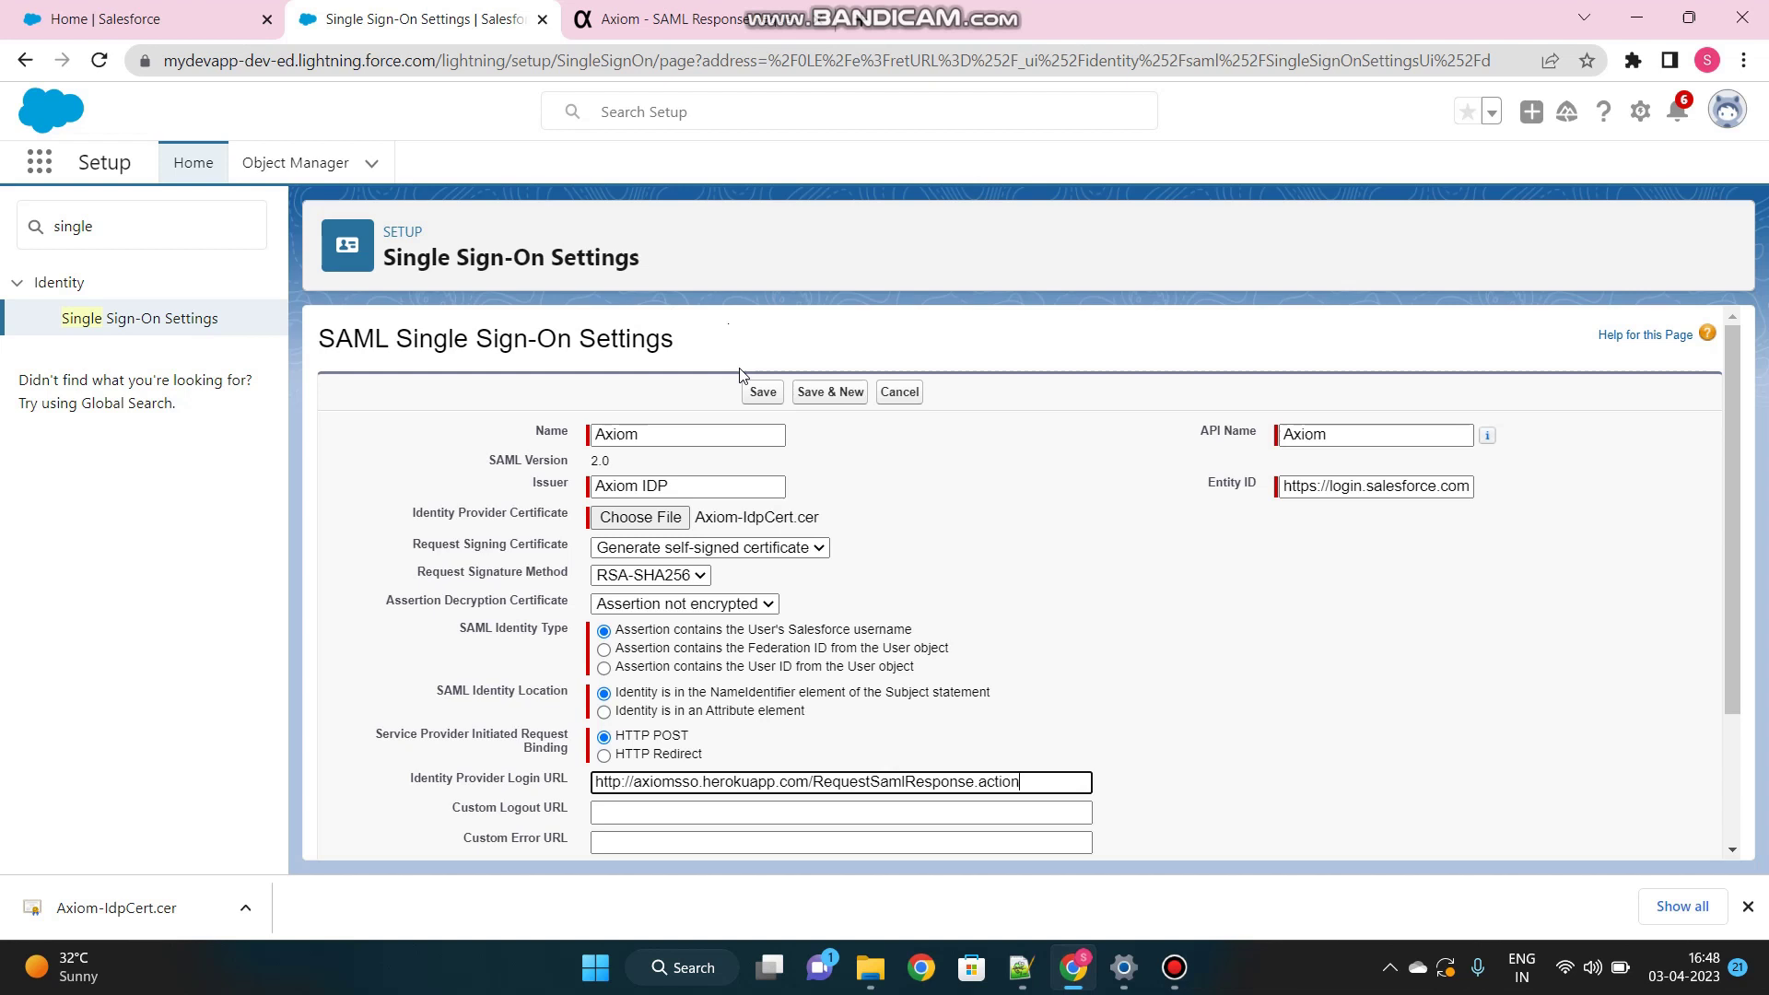
left_click(761, 395)
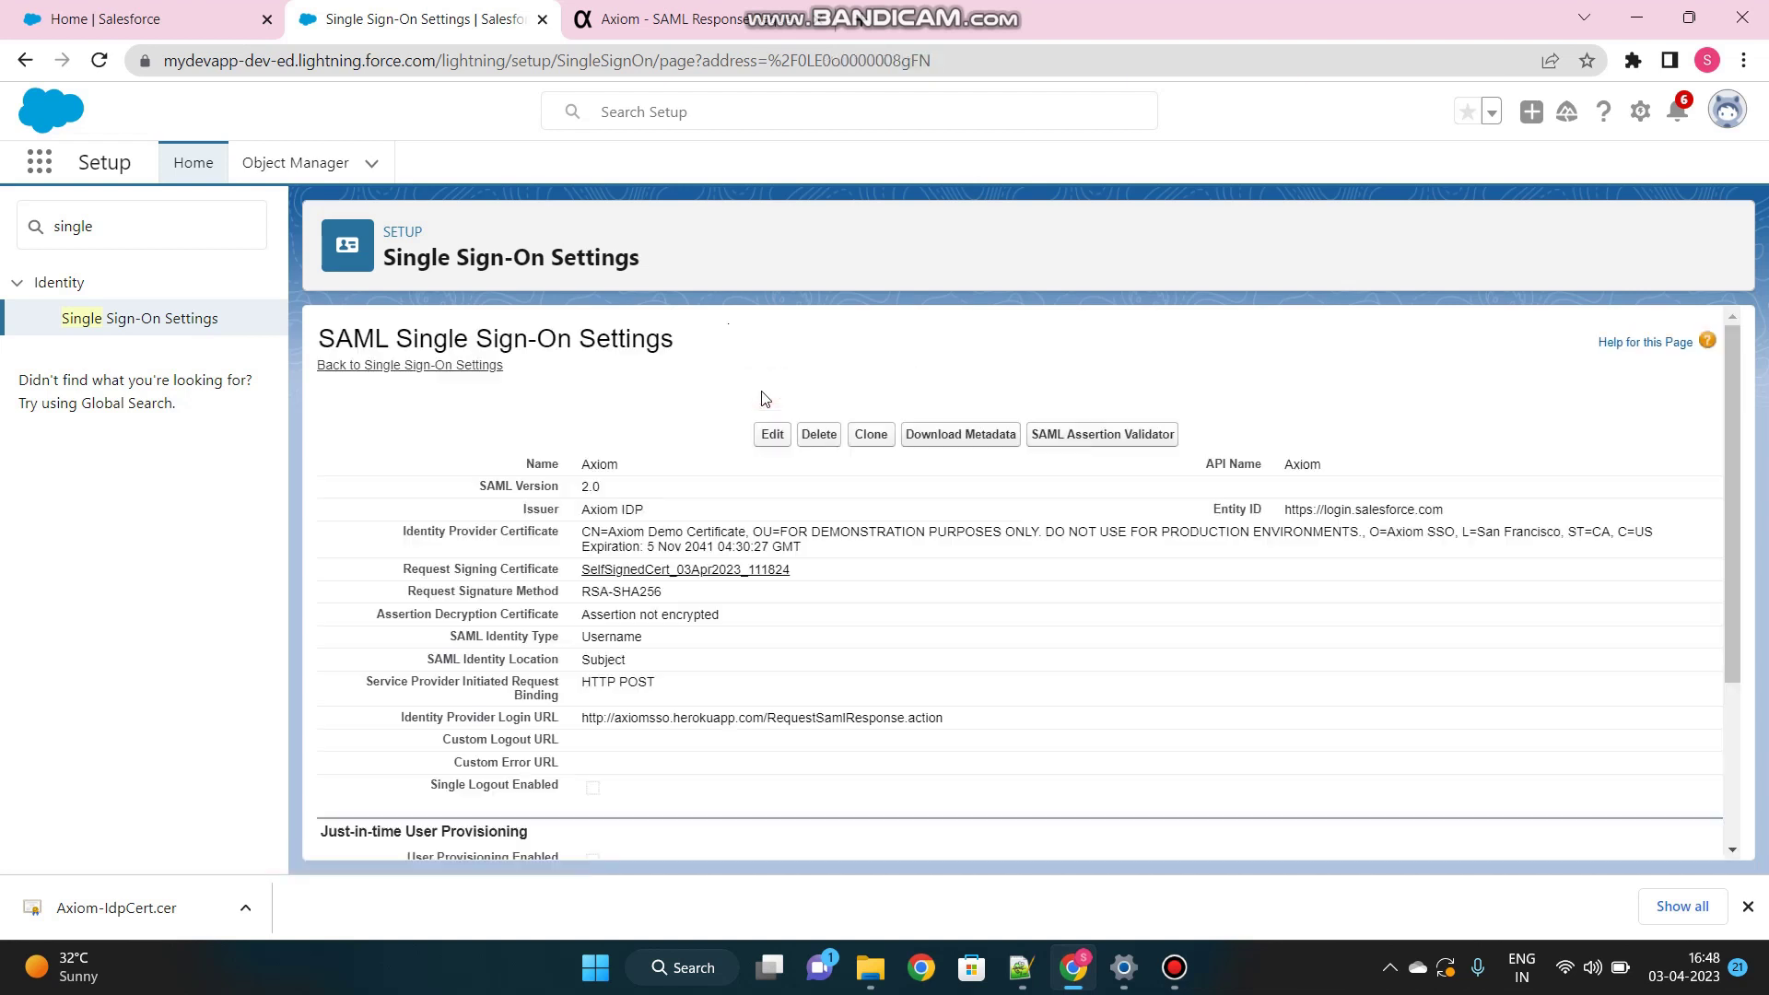
Open the My Domain settings page via a 'my domain' Quick Find search
left_click(1747, 906)
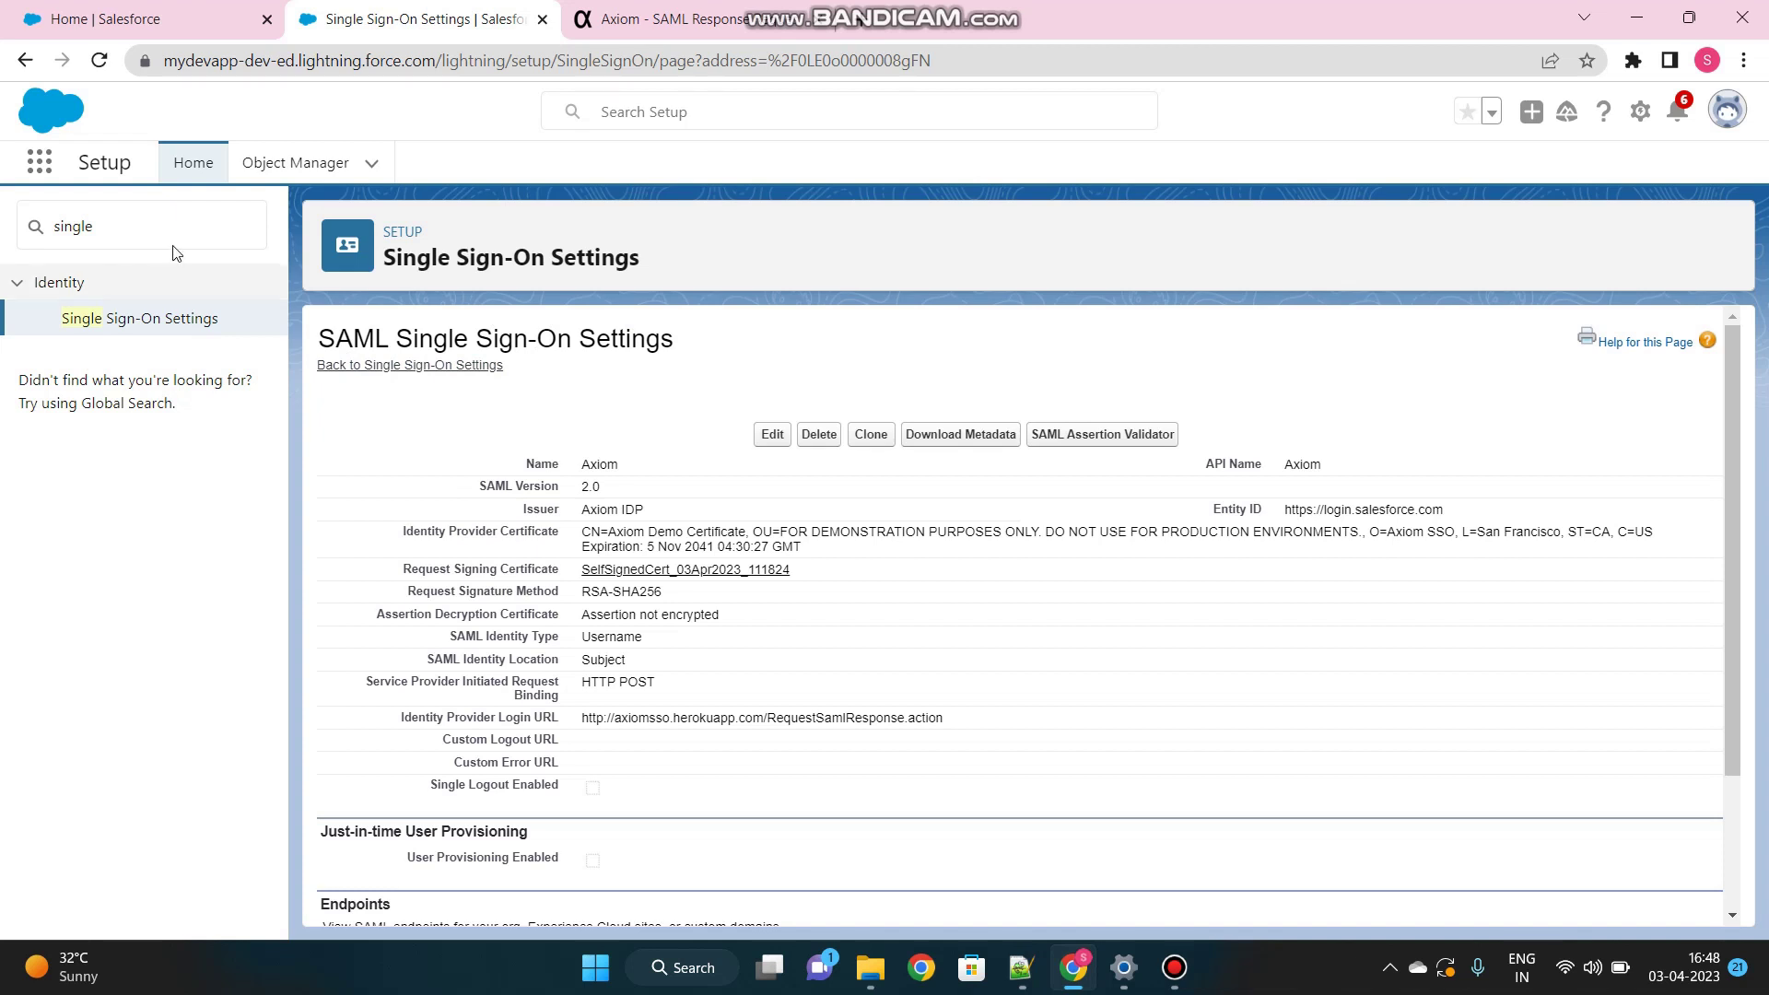
double_click(78, 224)
type("m")
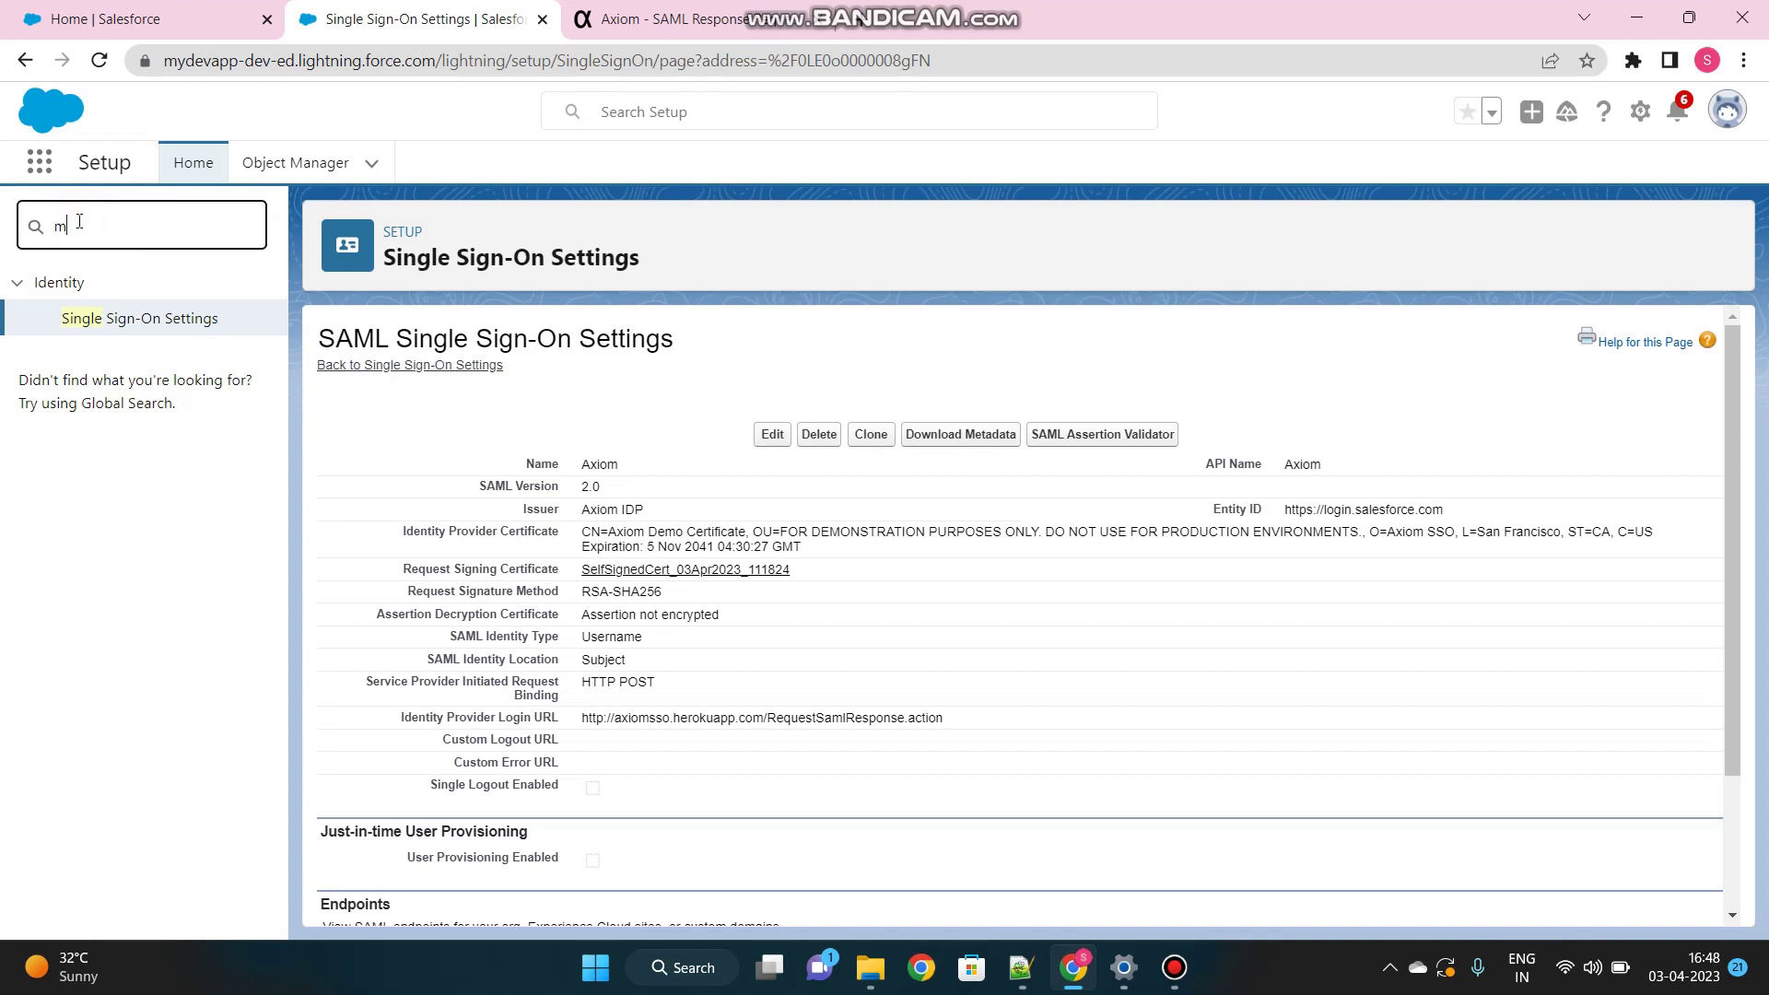
type("y domain")
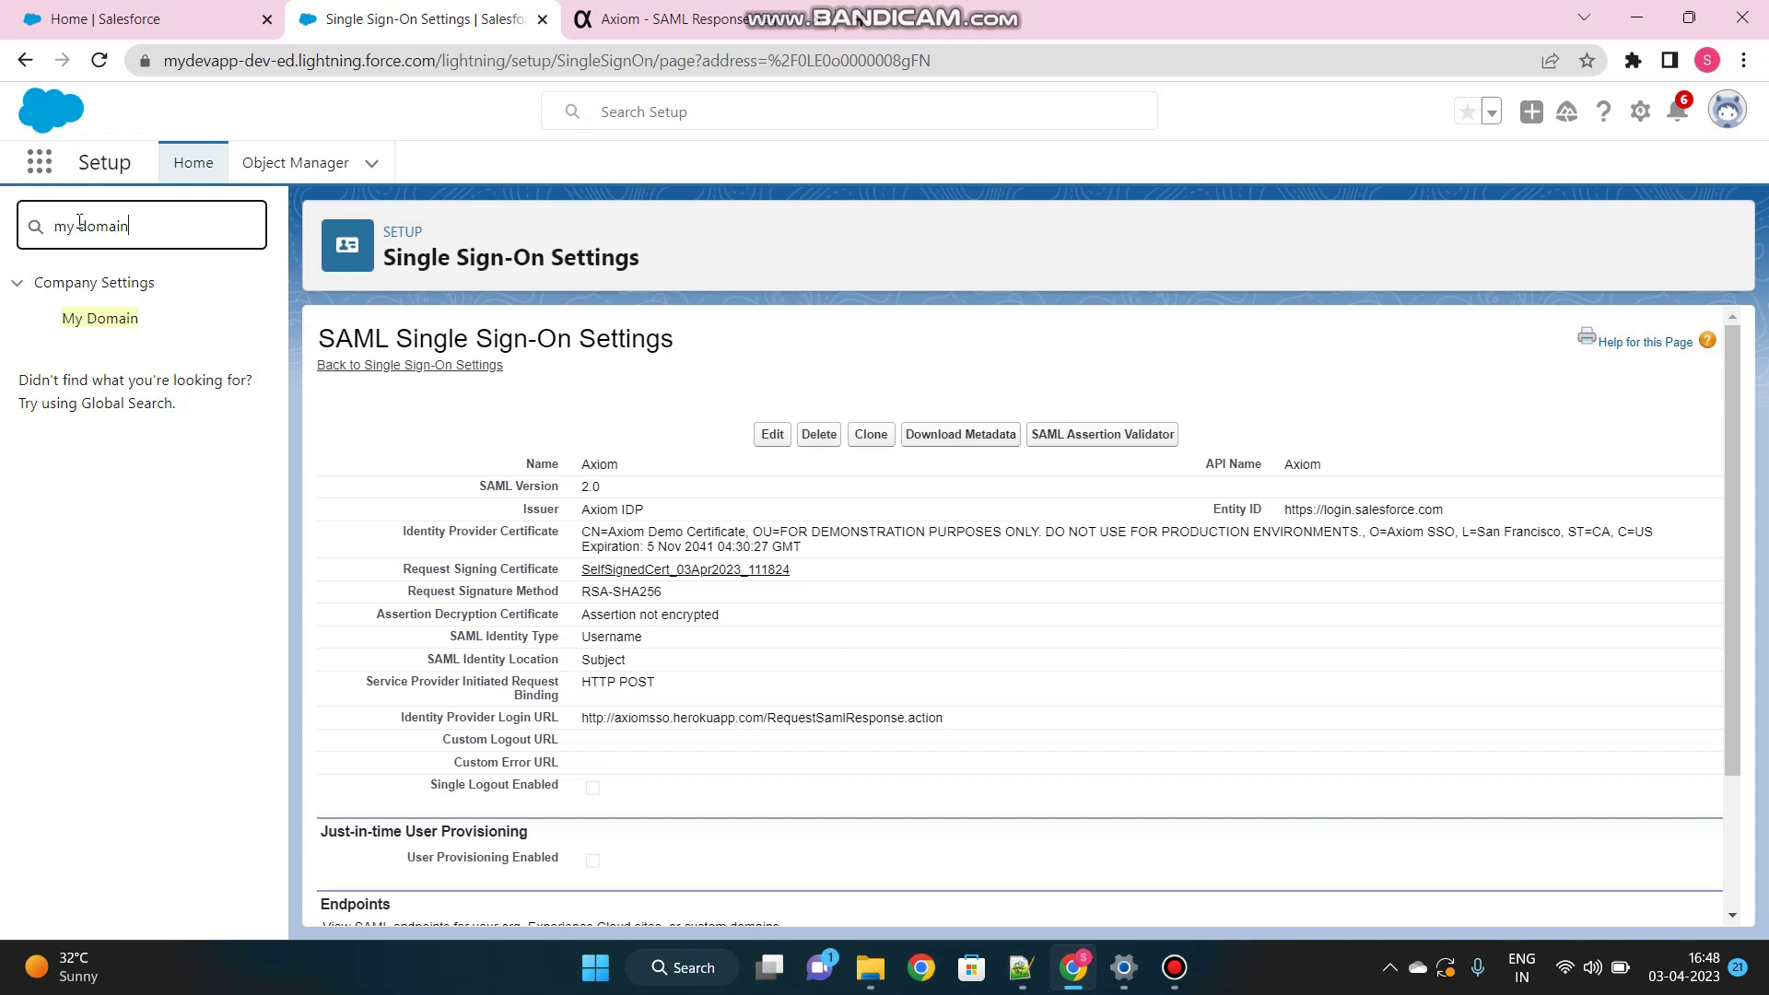
left_click(92, 317)
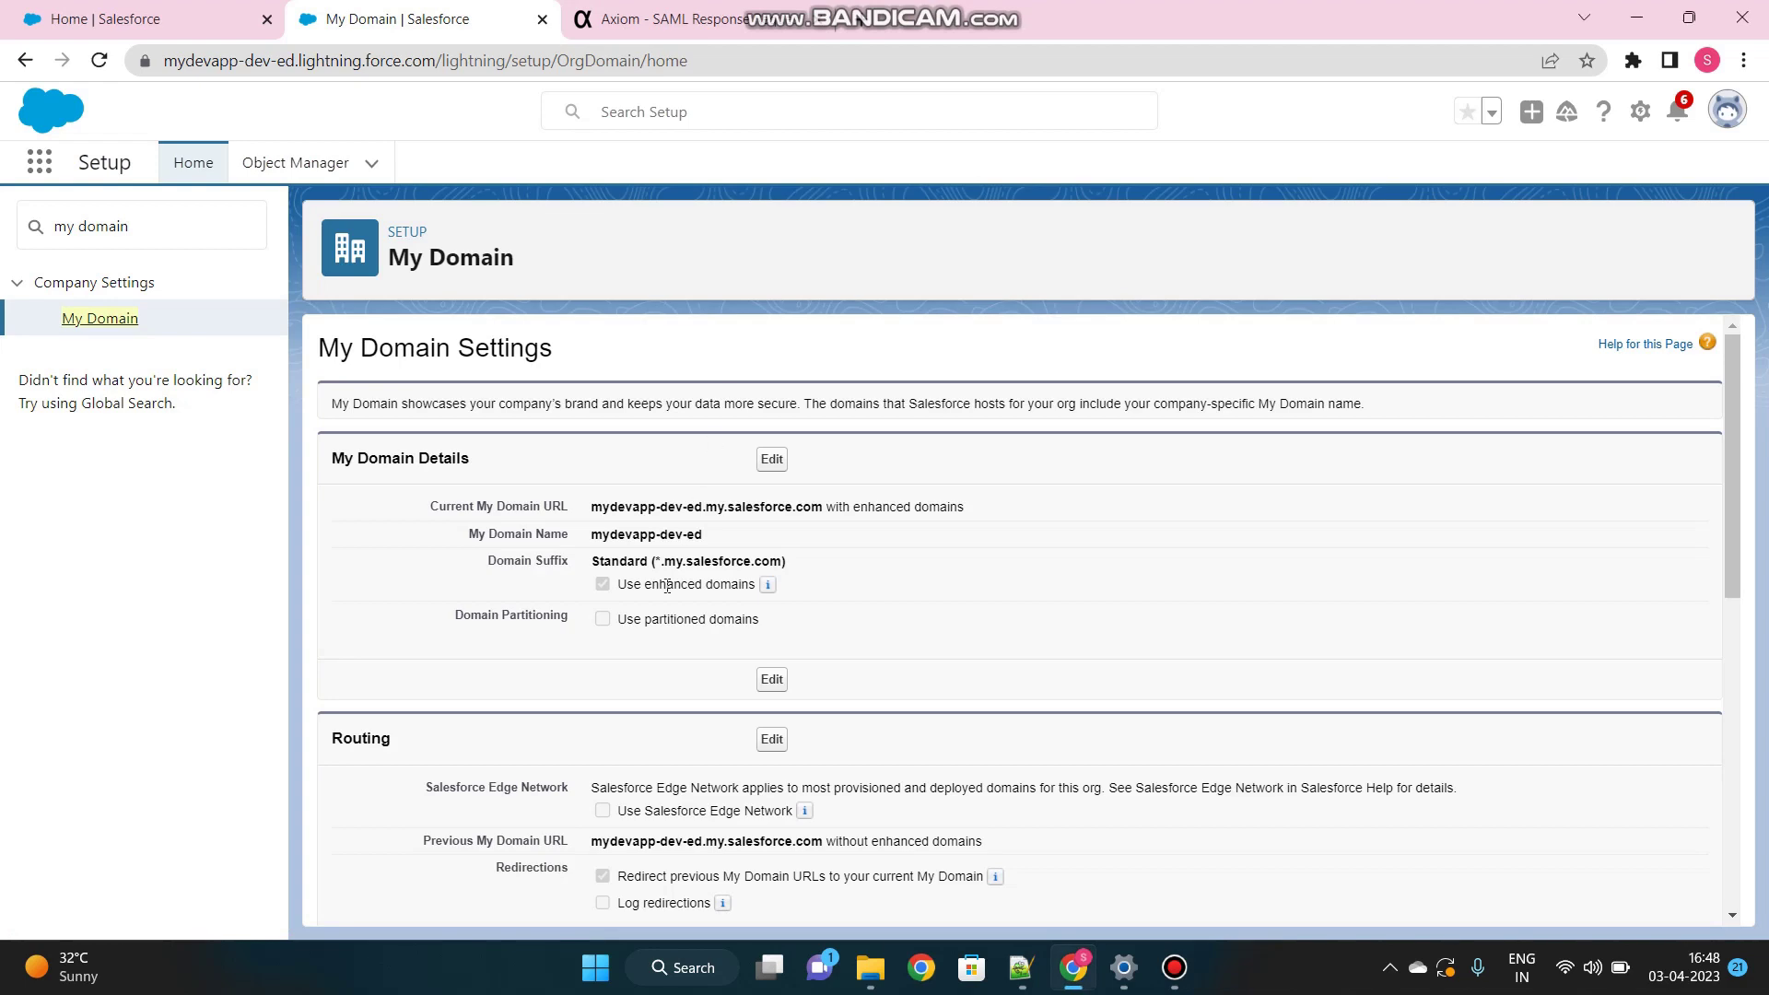
scroll(667, 586, "down", 7)
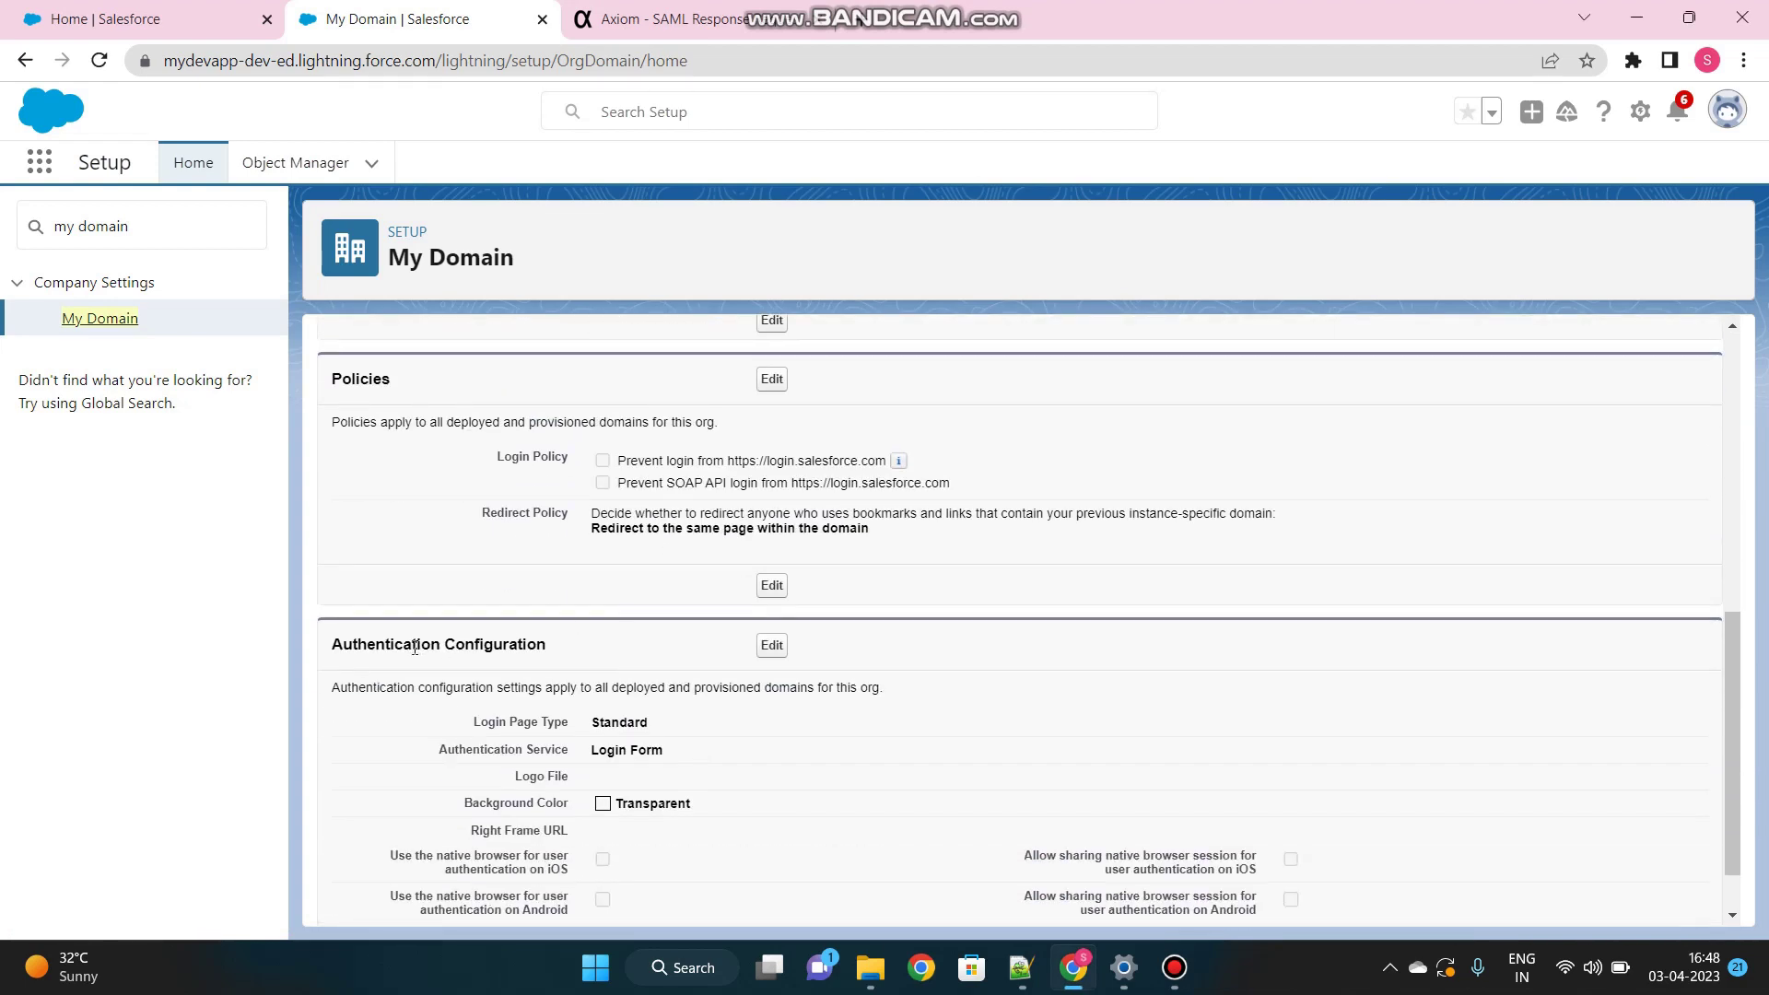
Enable Axiom alongside Login Form in Authentication Configuration and save
left_click(772, 645)
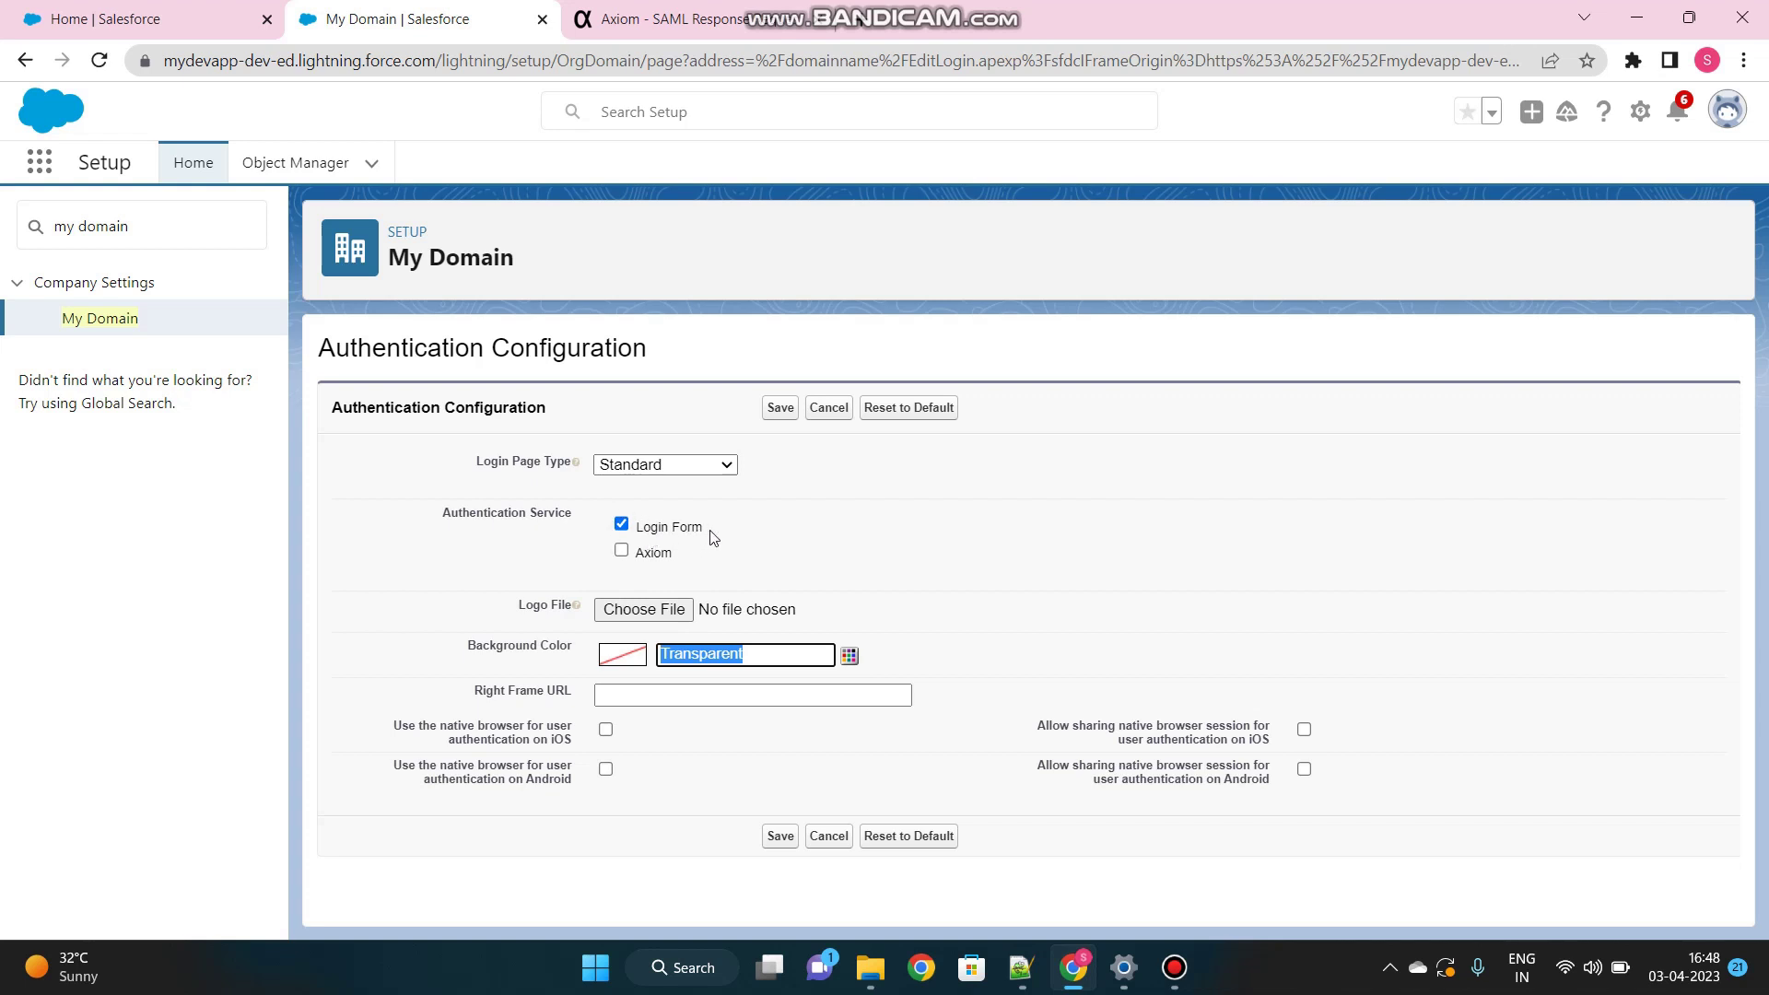
left_click(622, 552)
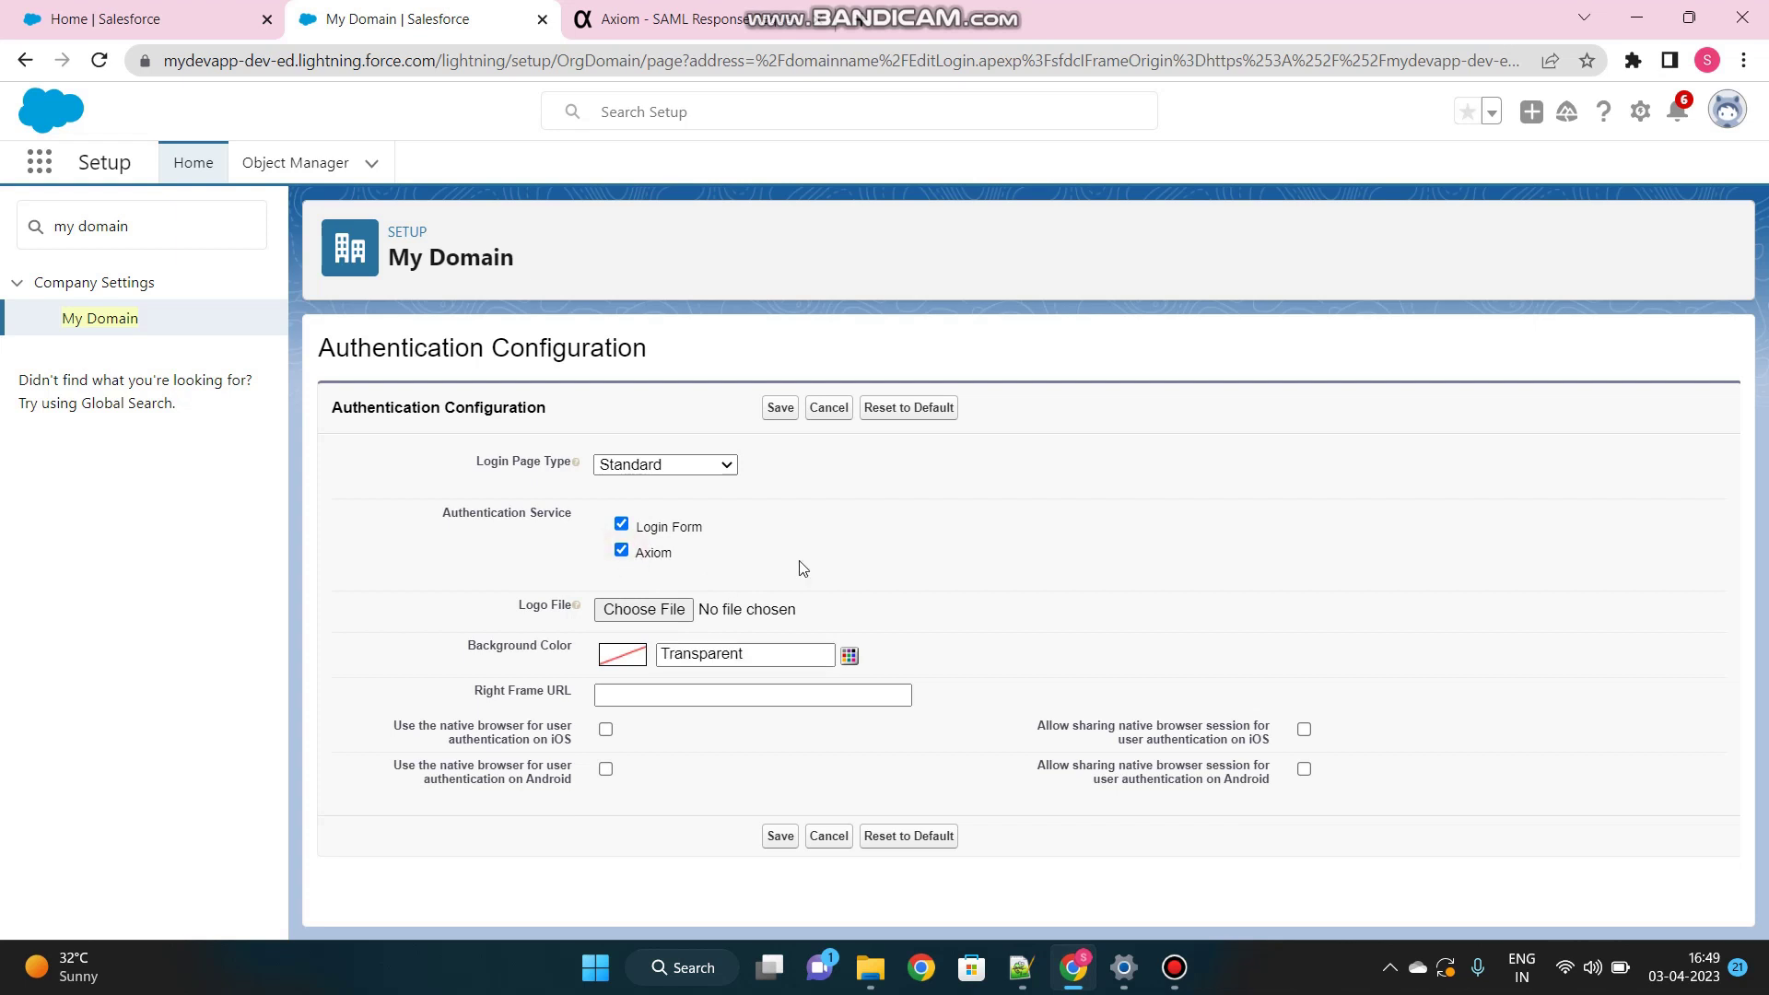
left_click(779, 412)
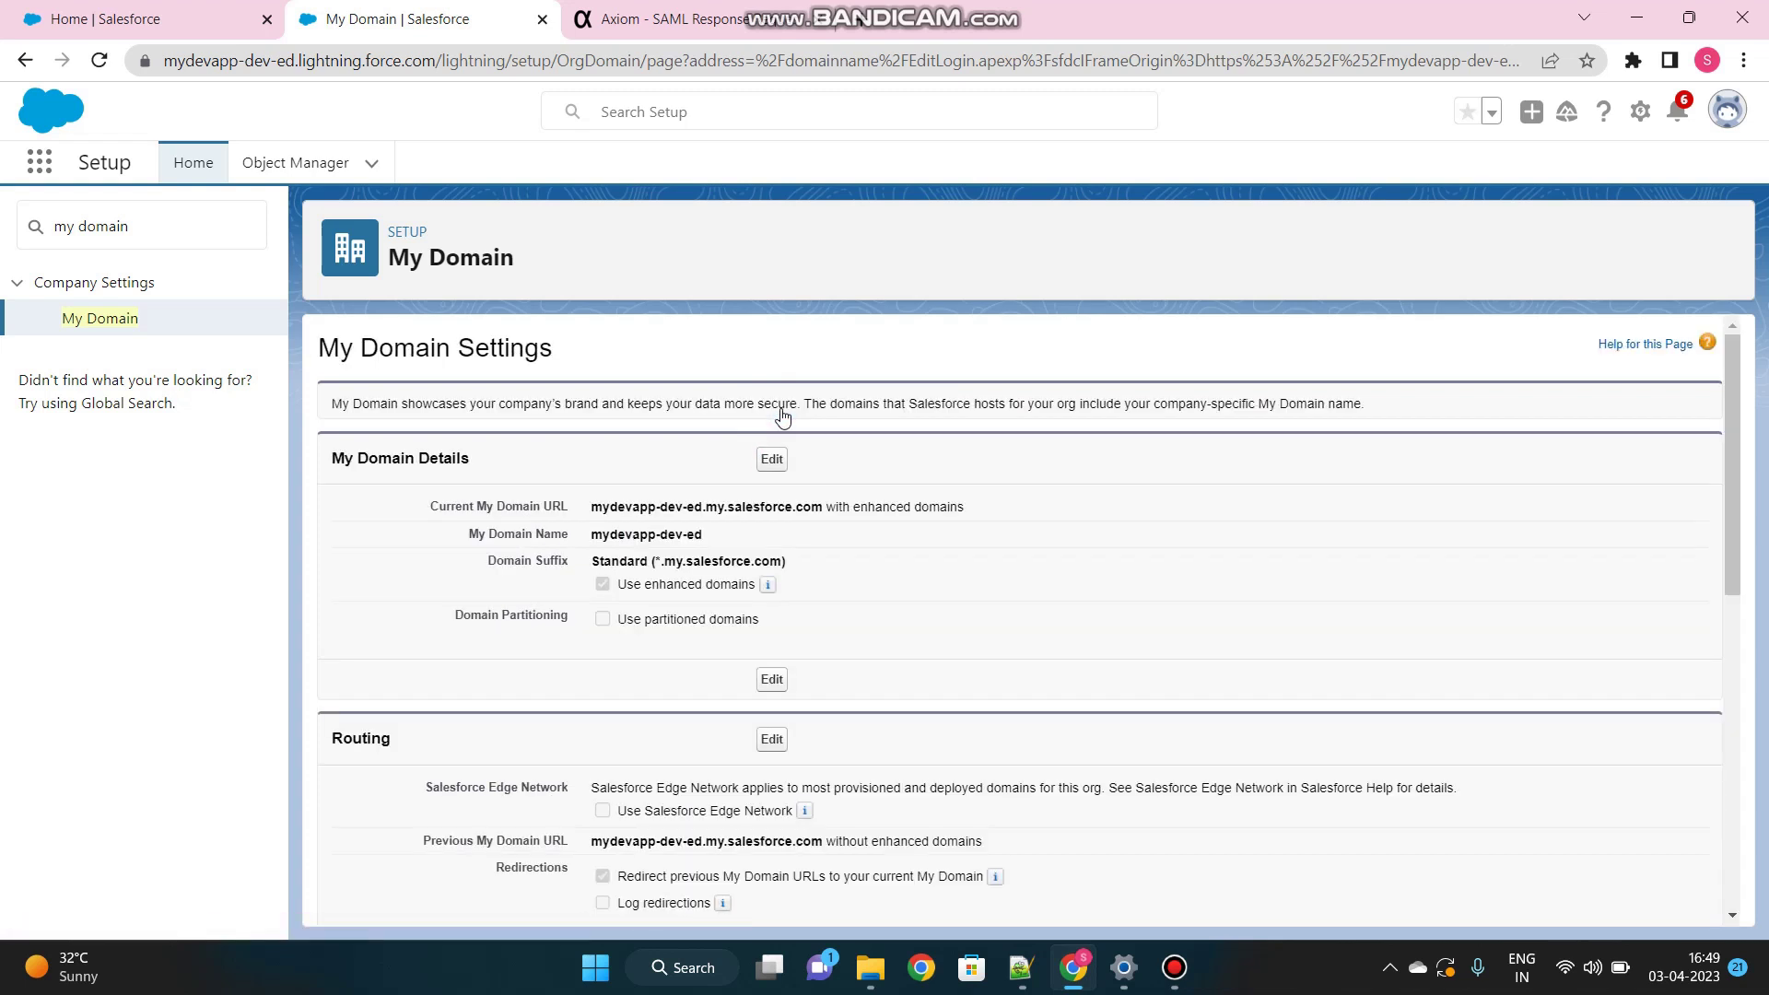
Search Setup Quick Find for 'user' and open the Users page
left_click(151, 234)
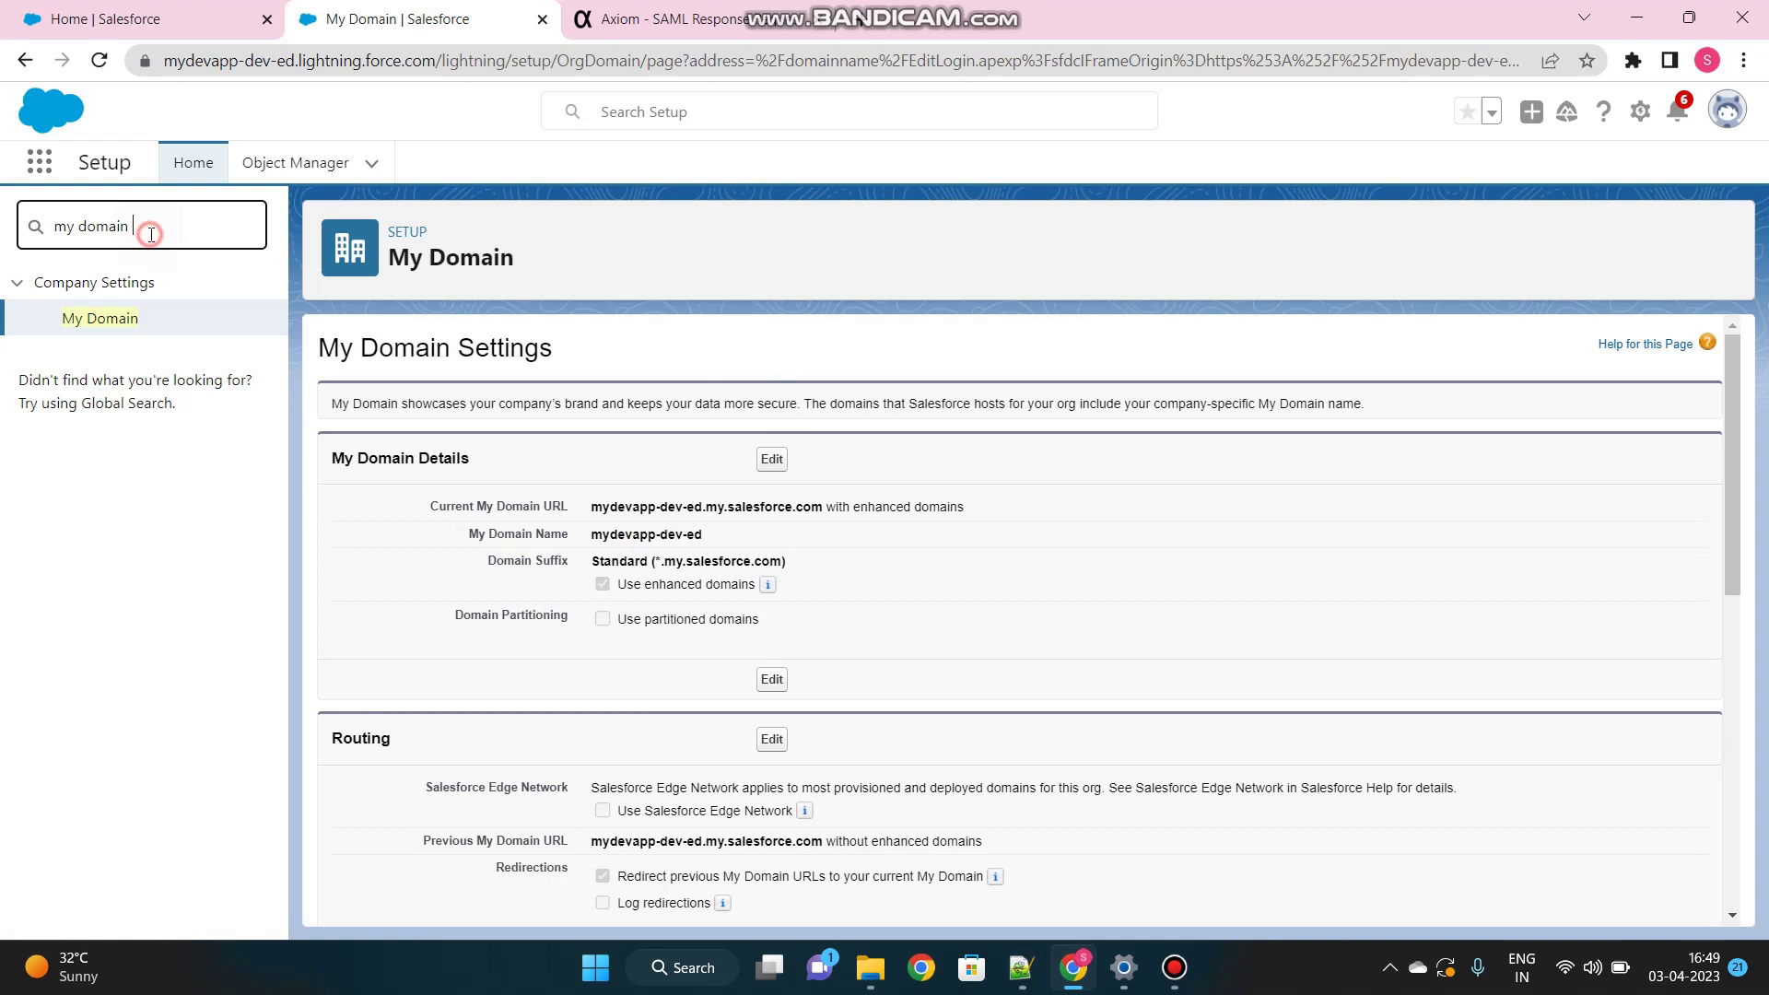
key("ctrl+a")
type("username")
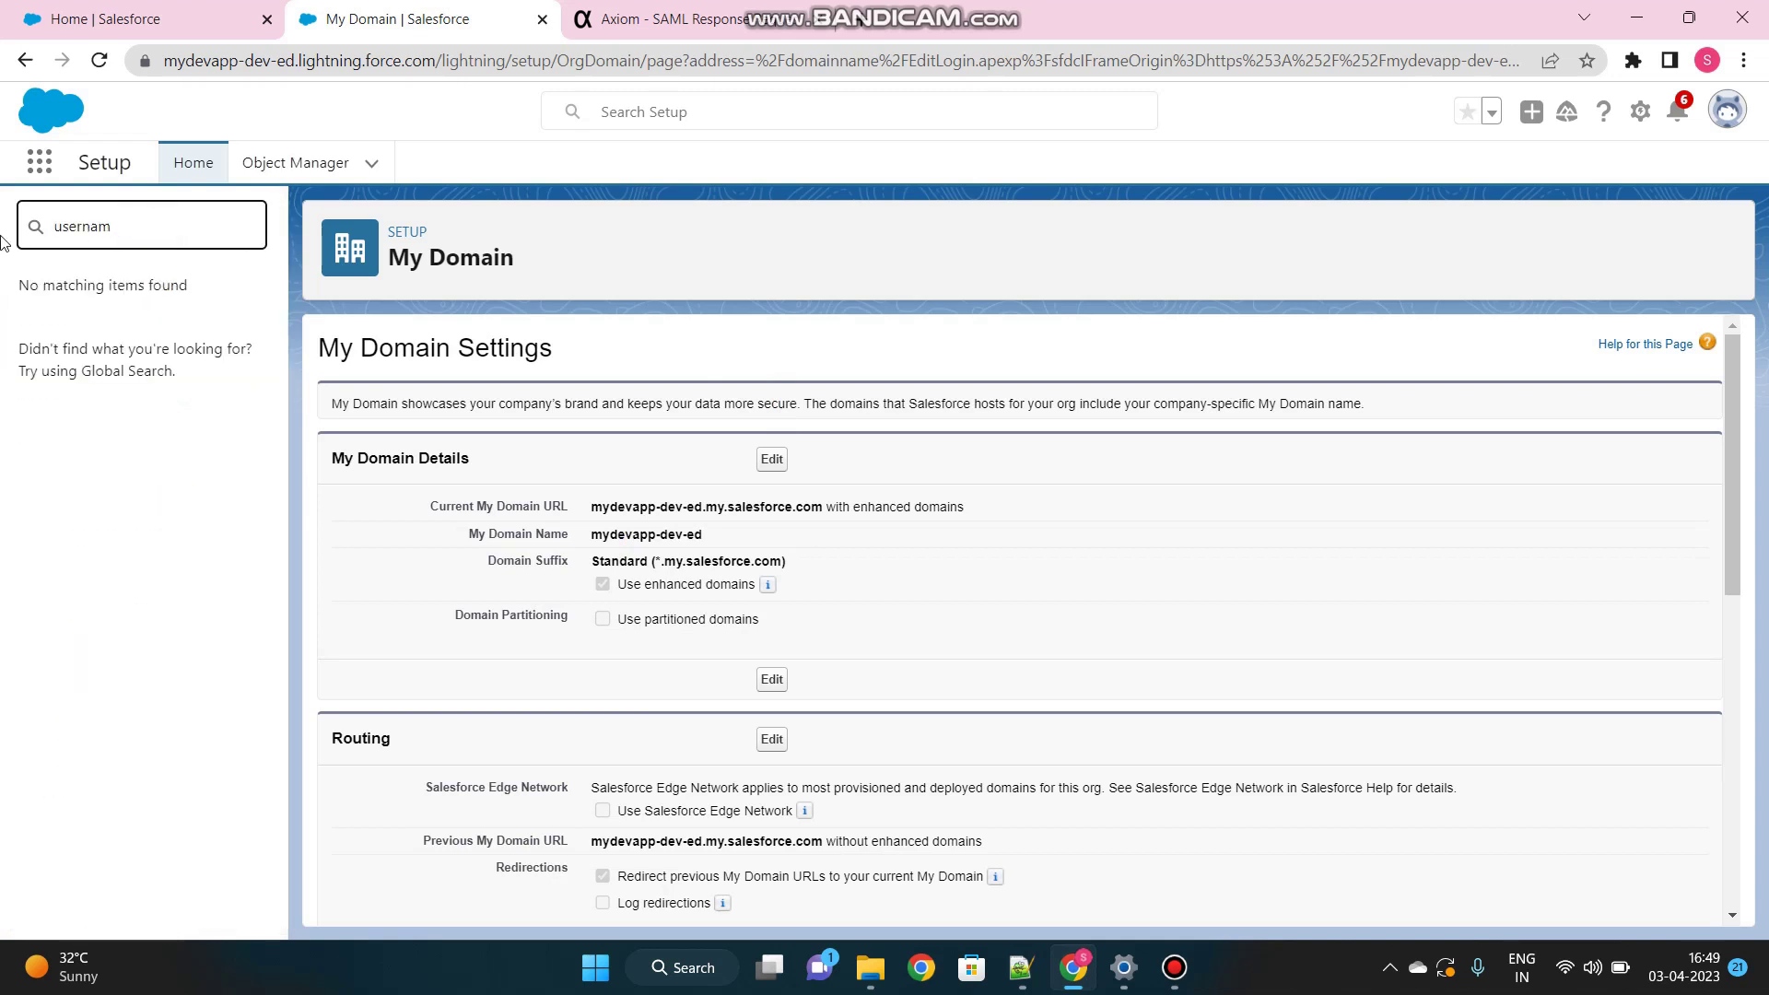
key("BackSpace")
key("BackSpace")
key("BackSpace")
key("BackSpace")
key("BackSpace")
key("BackSpace")
key("BackSpace")
key("BackSpace")
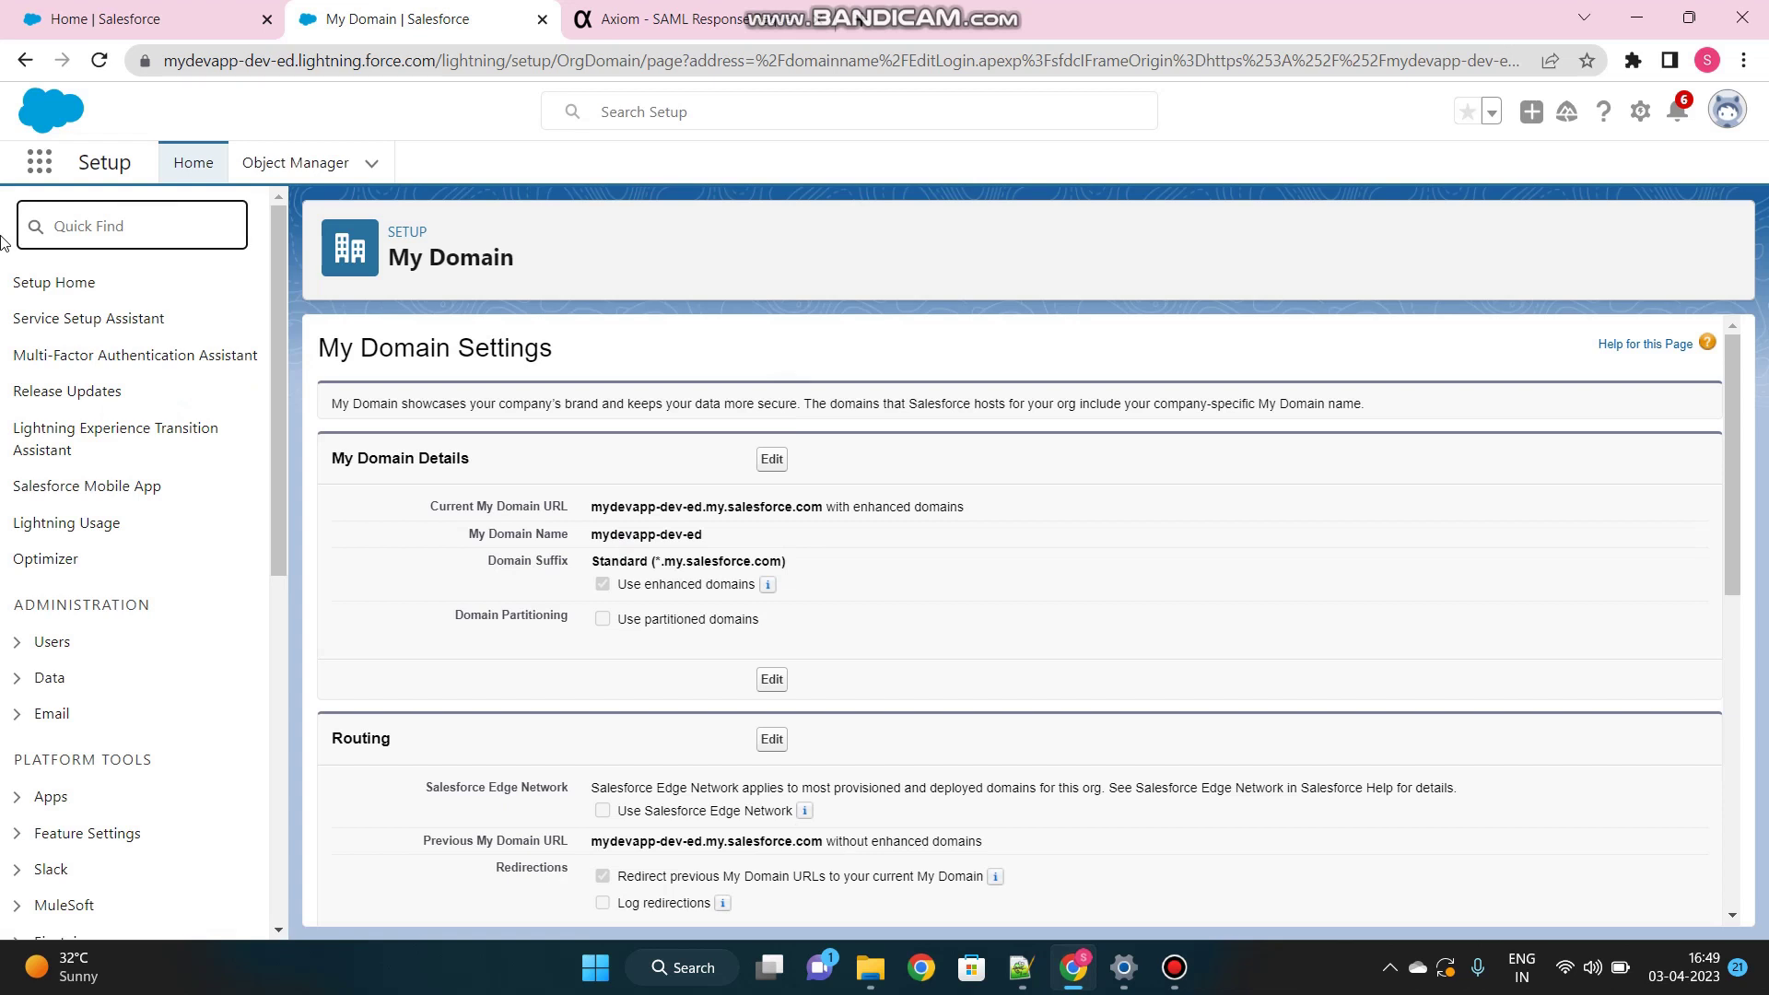
type("user")
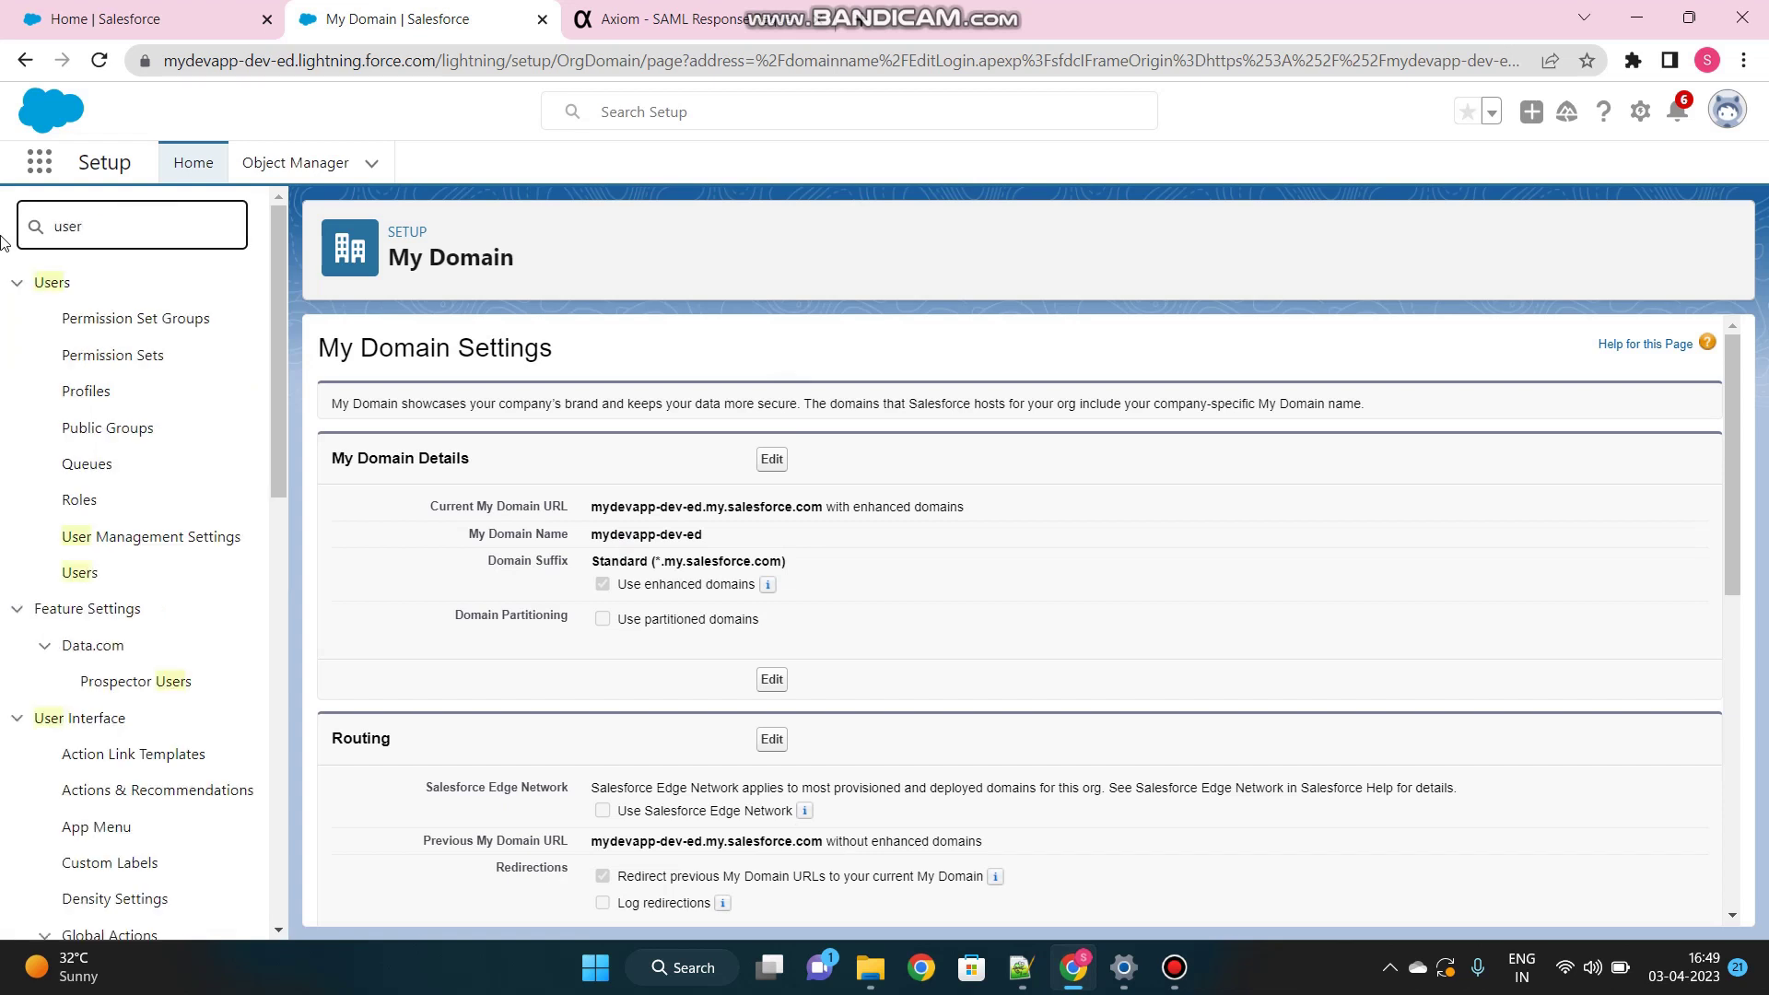
left_click(79, 572)
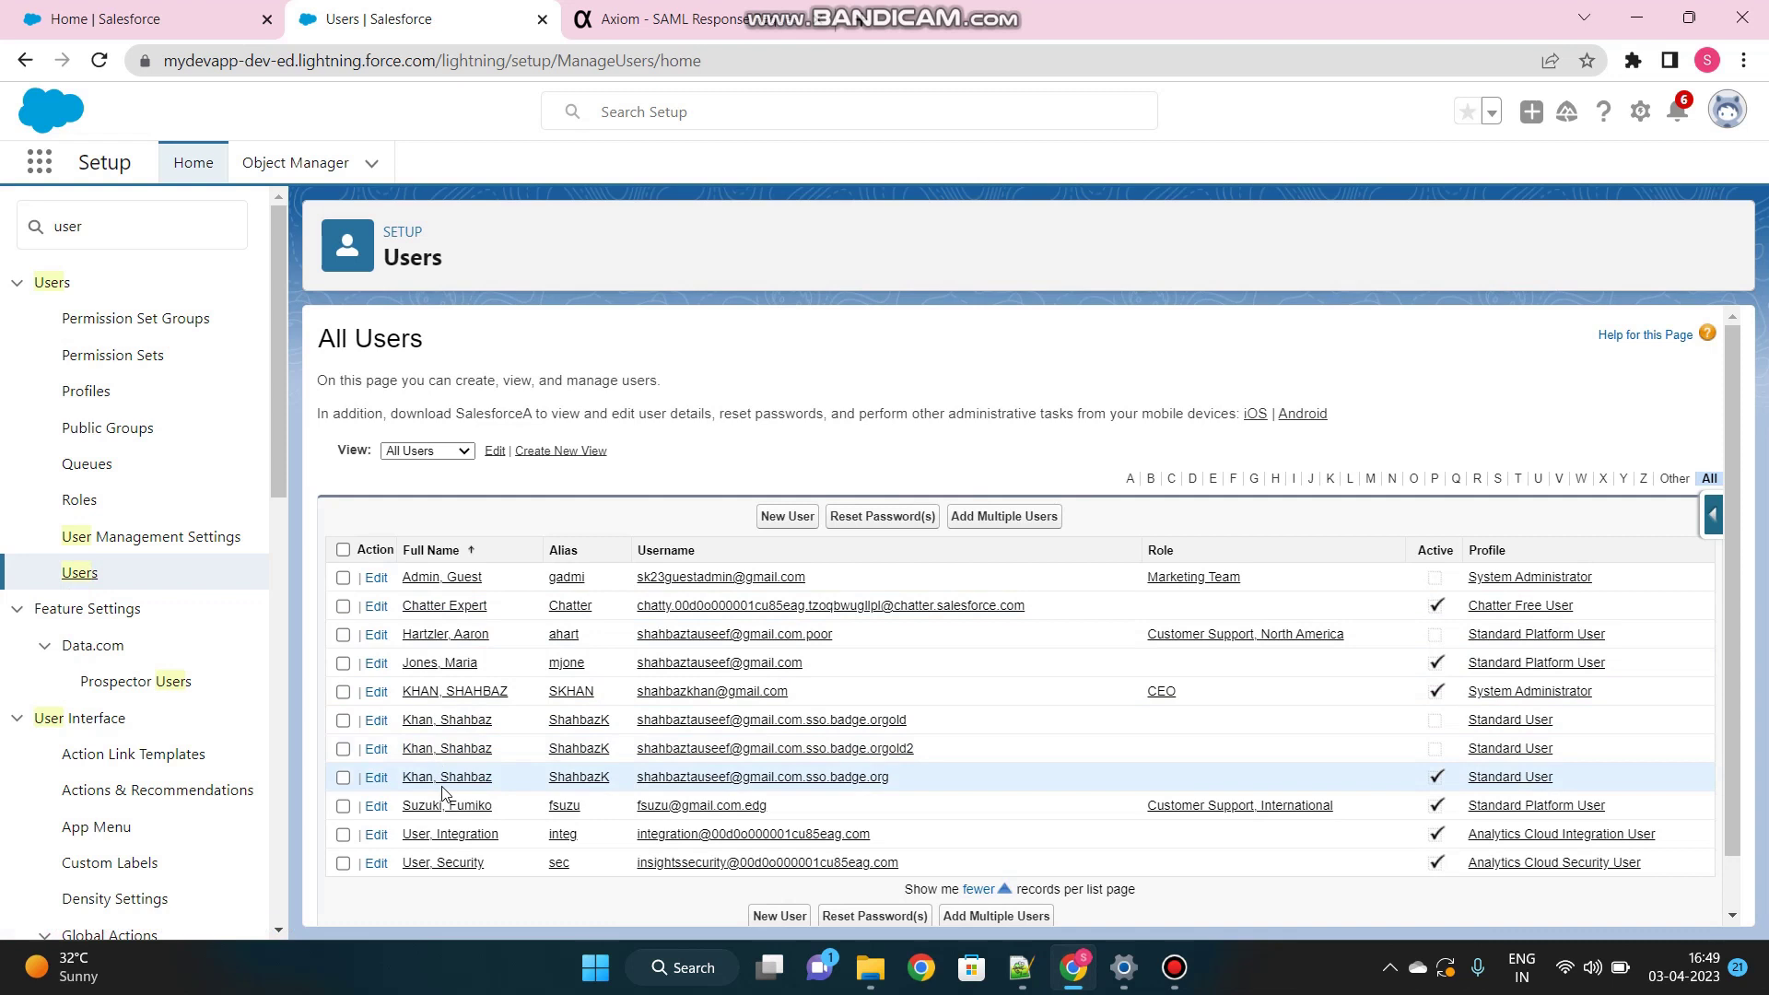
Open the System Administrator's record, select their Username, and open the profile menu
left_click(457, 693)
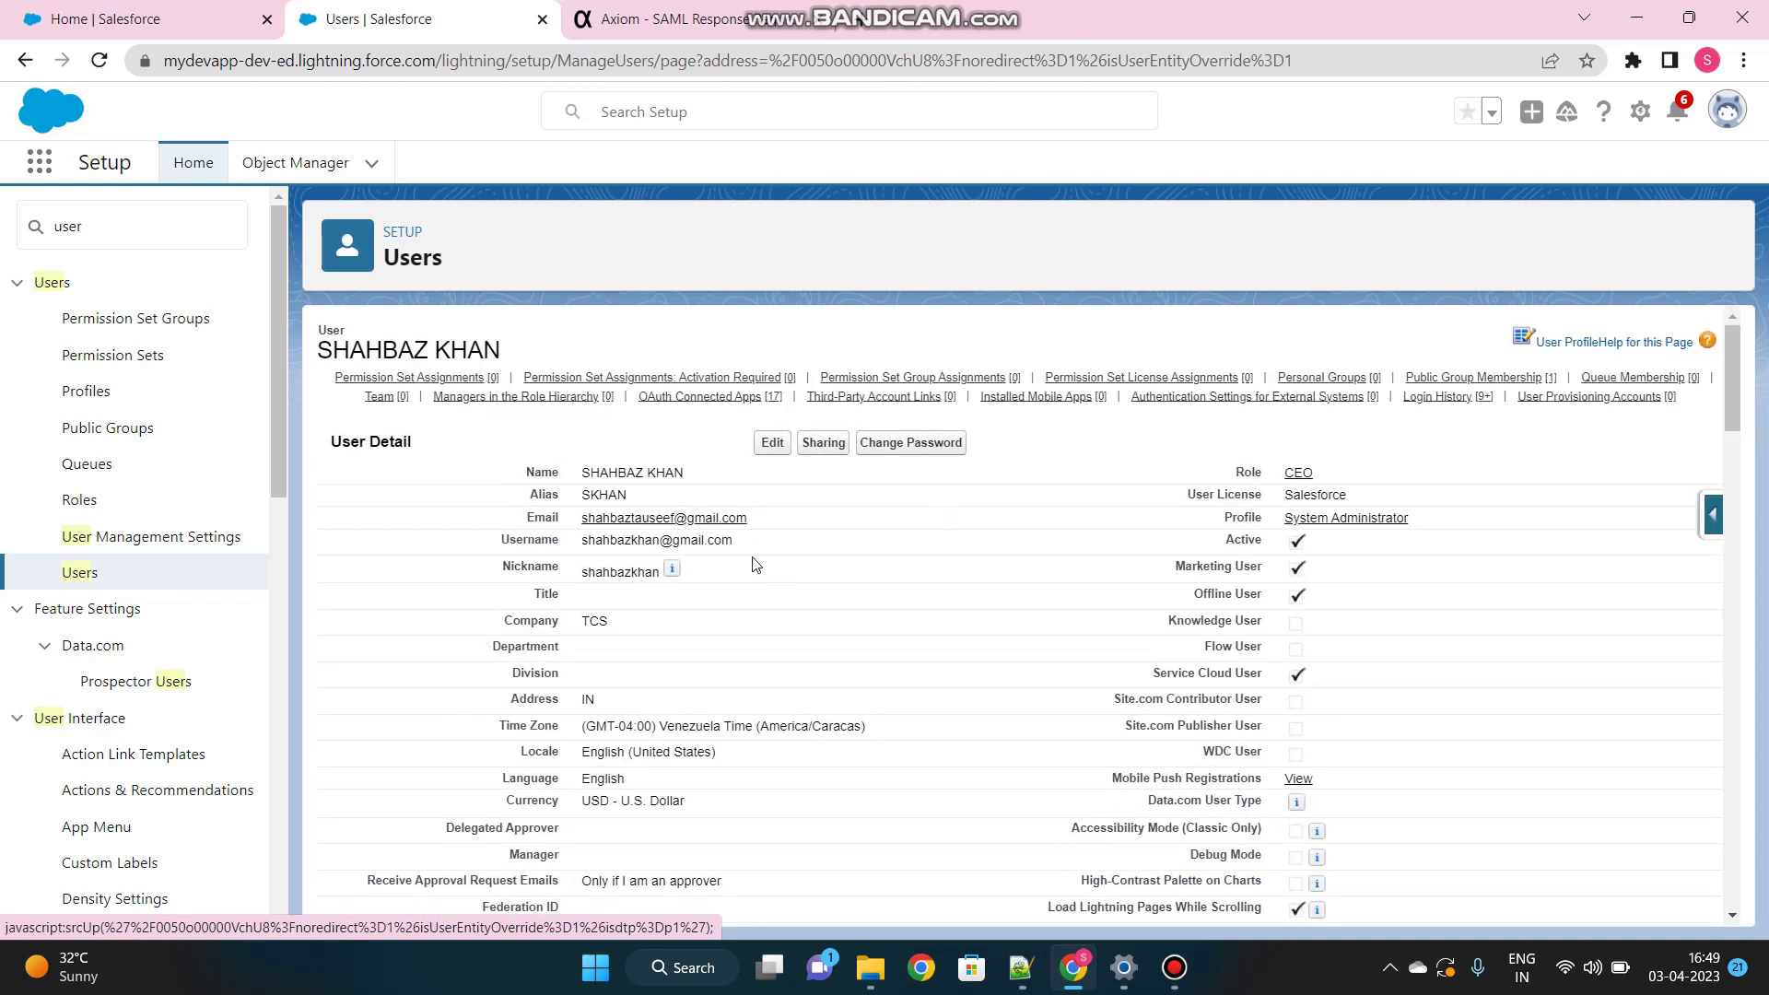
left_click_drag(747, 548, 581, 557)
key("ctrl+c")
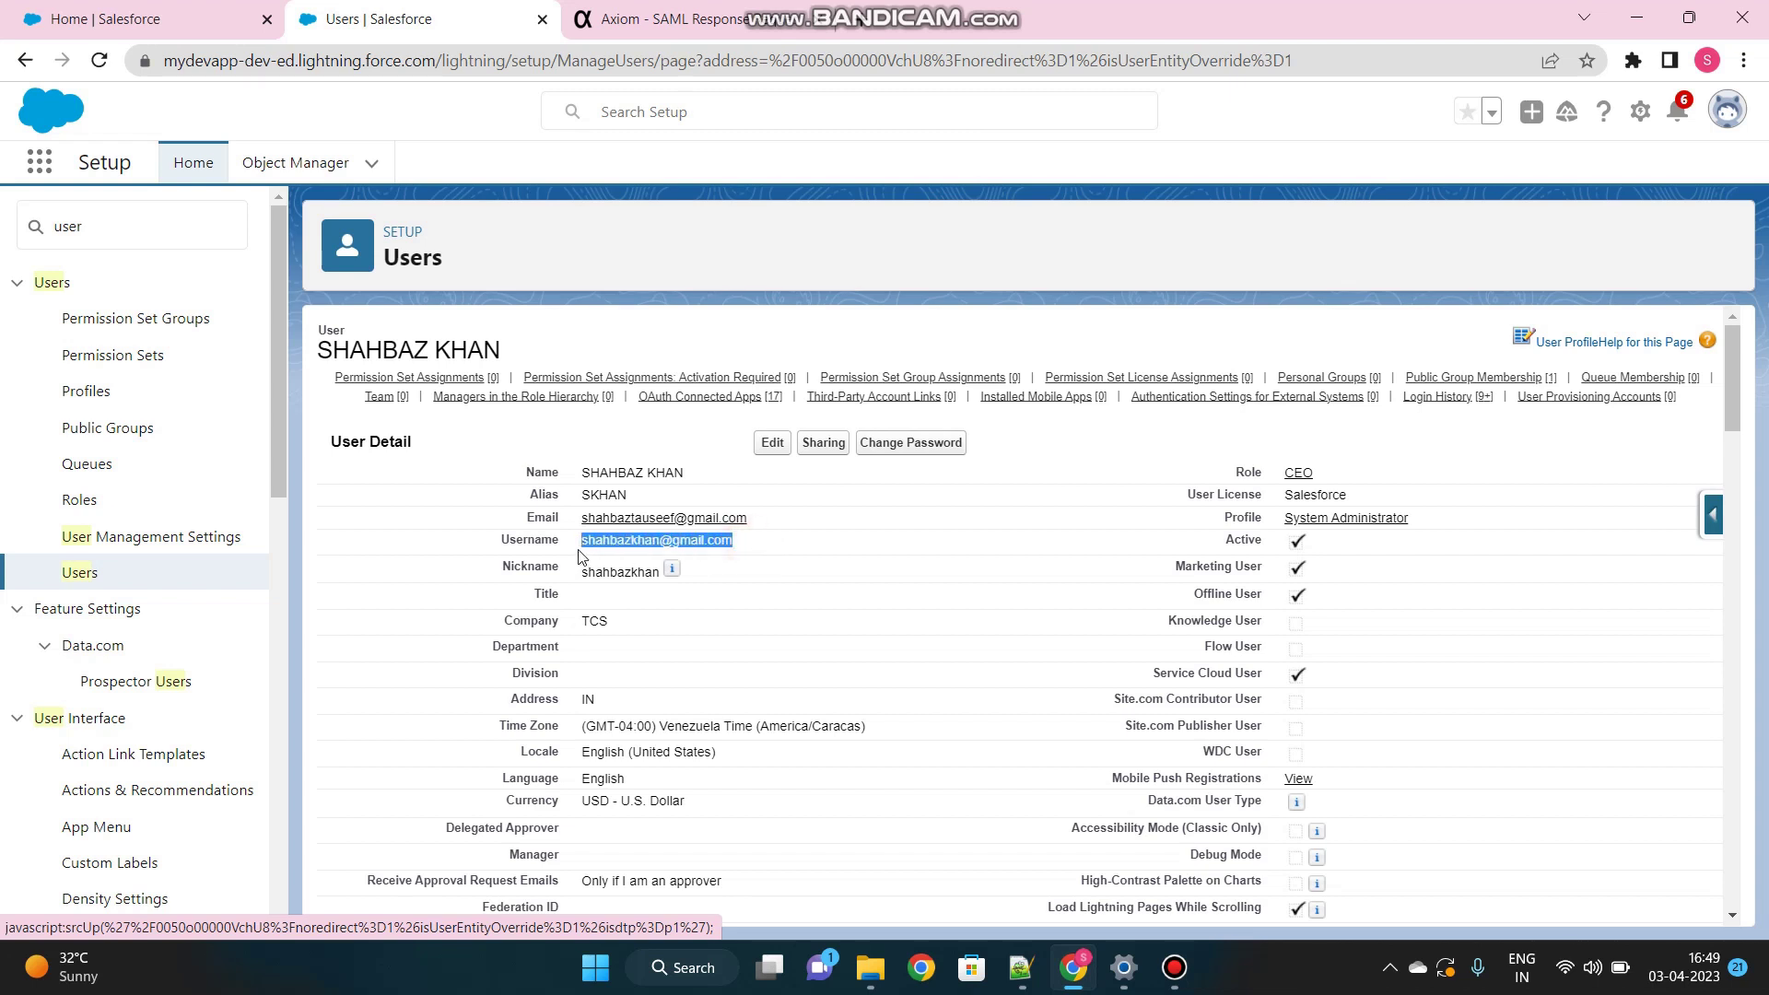
left_click(1739, 115)
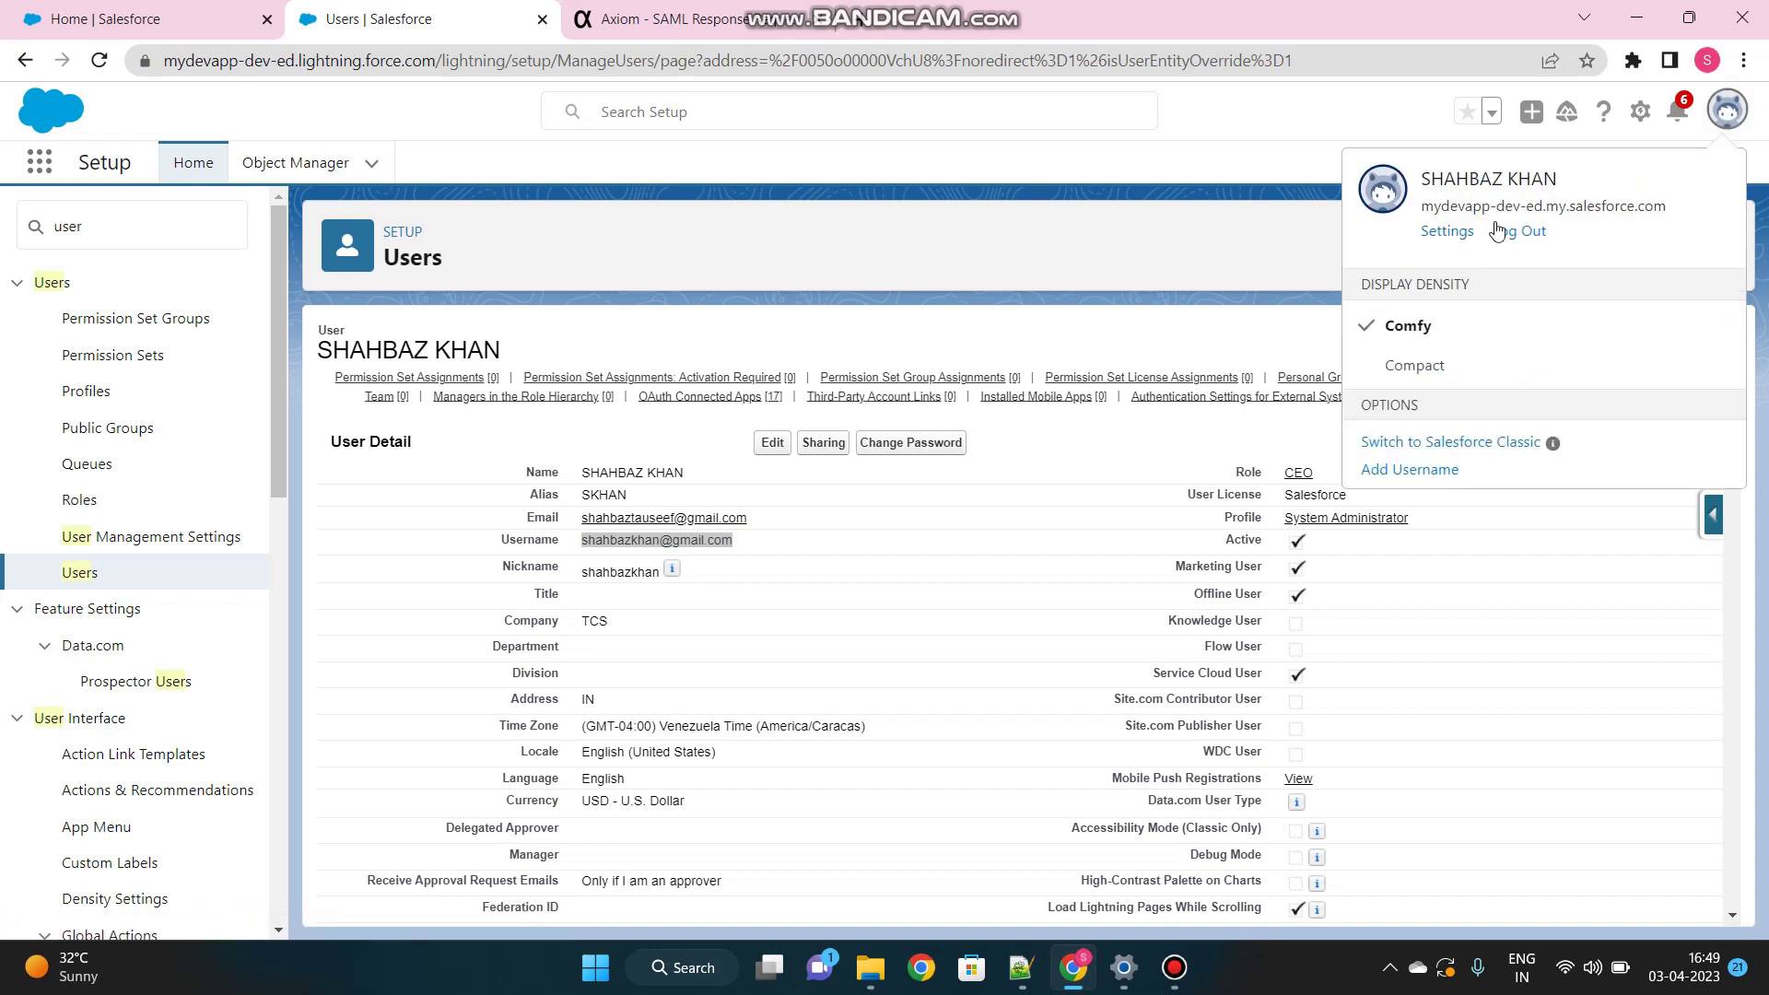
Log out of Salesforce and choose 'Log in with Axiom' on the My Domain login page
left_click(1516, 234)
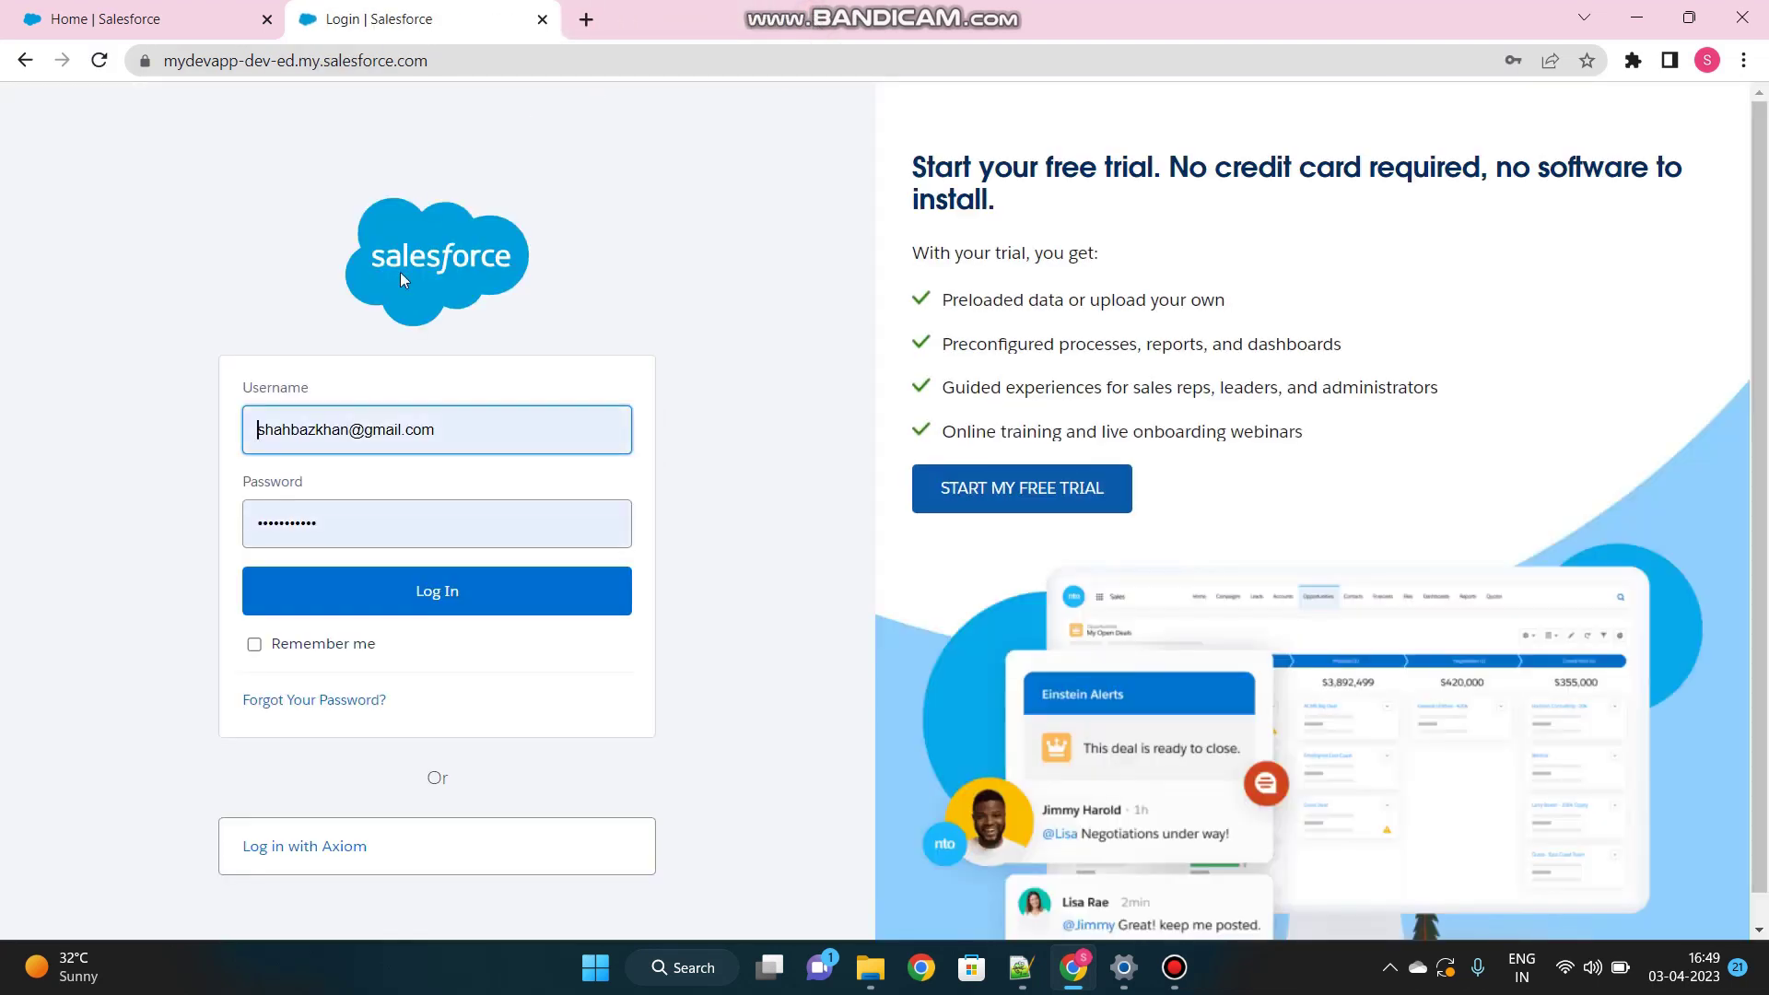
scroll(406, 659, "down", 1)
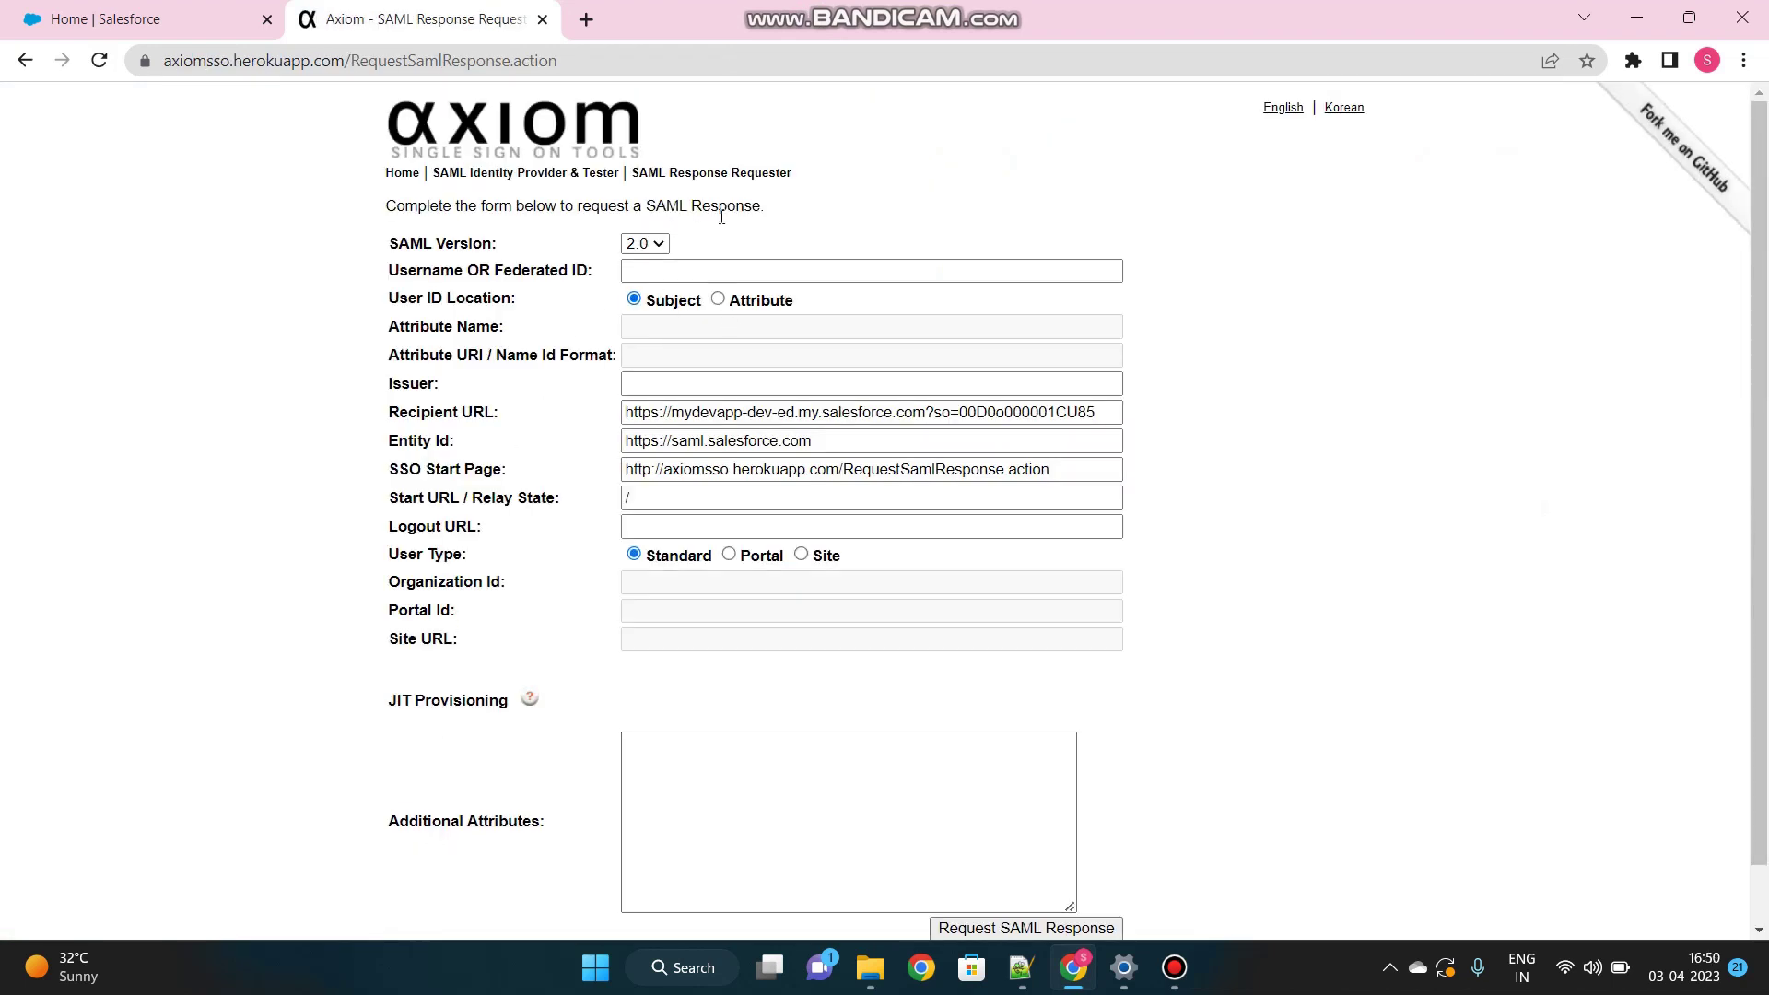
Paste the admin username into the Username field and enter Axiom IDP as the Issuer
left_click(706, 278)
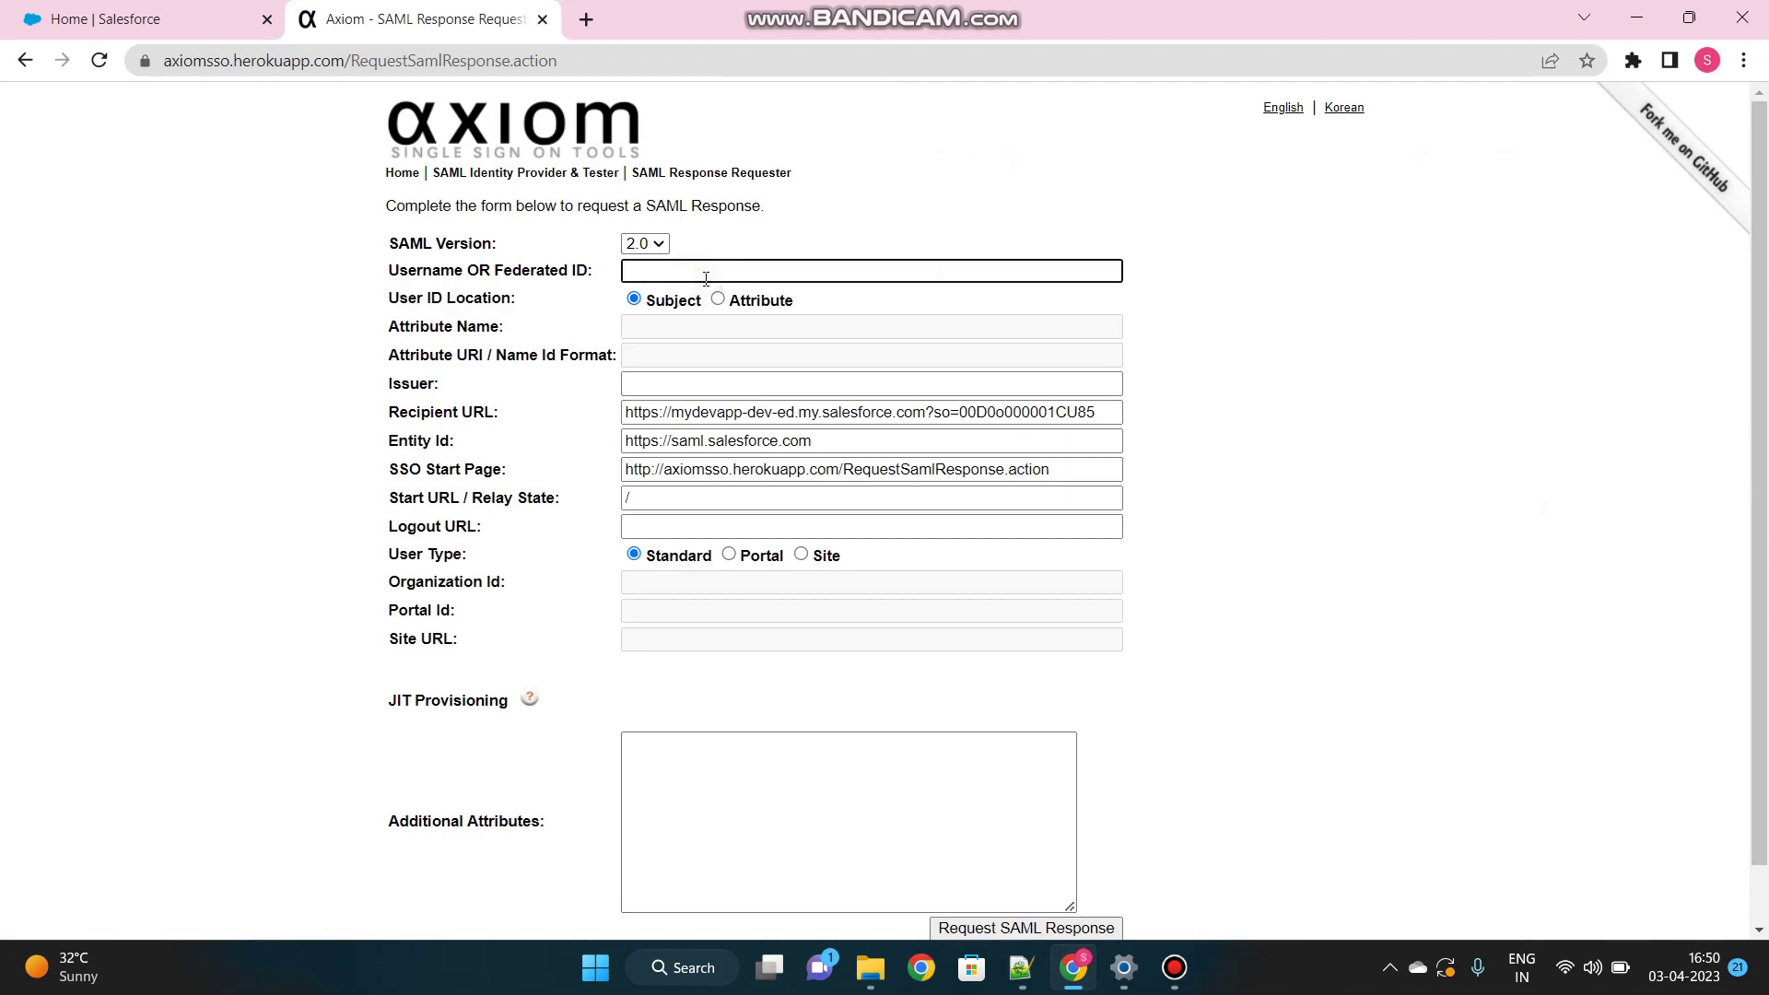
key("ctrl+v")
left_click(666, 382)
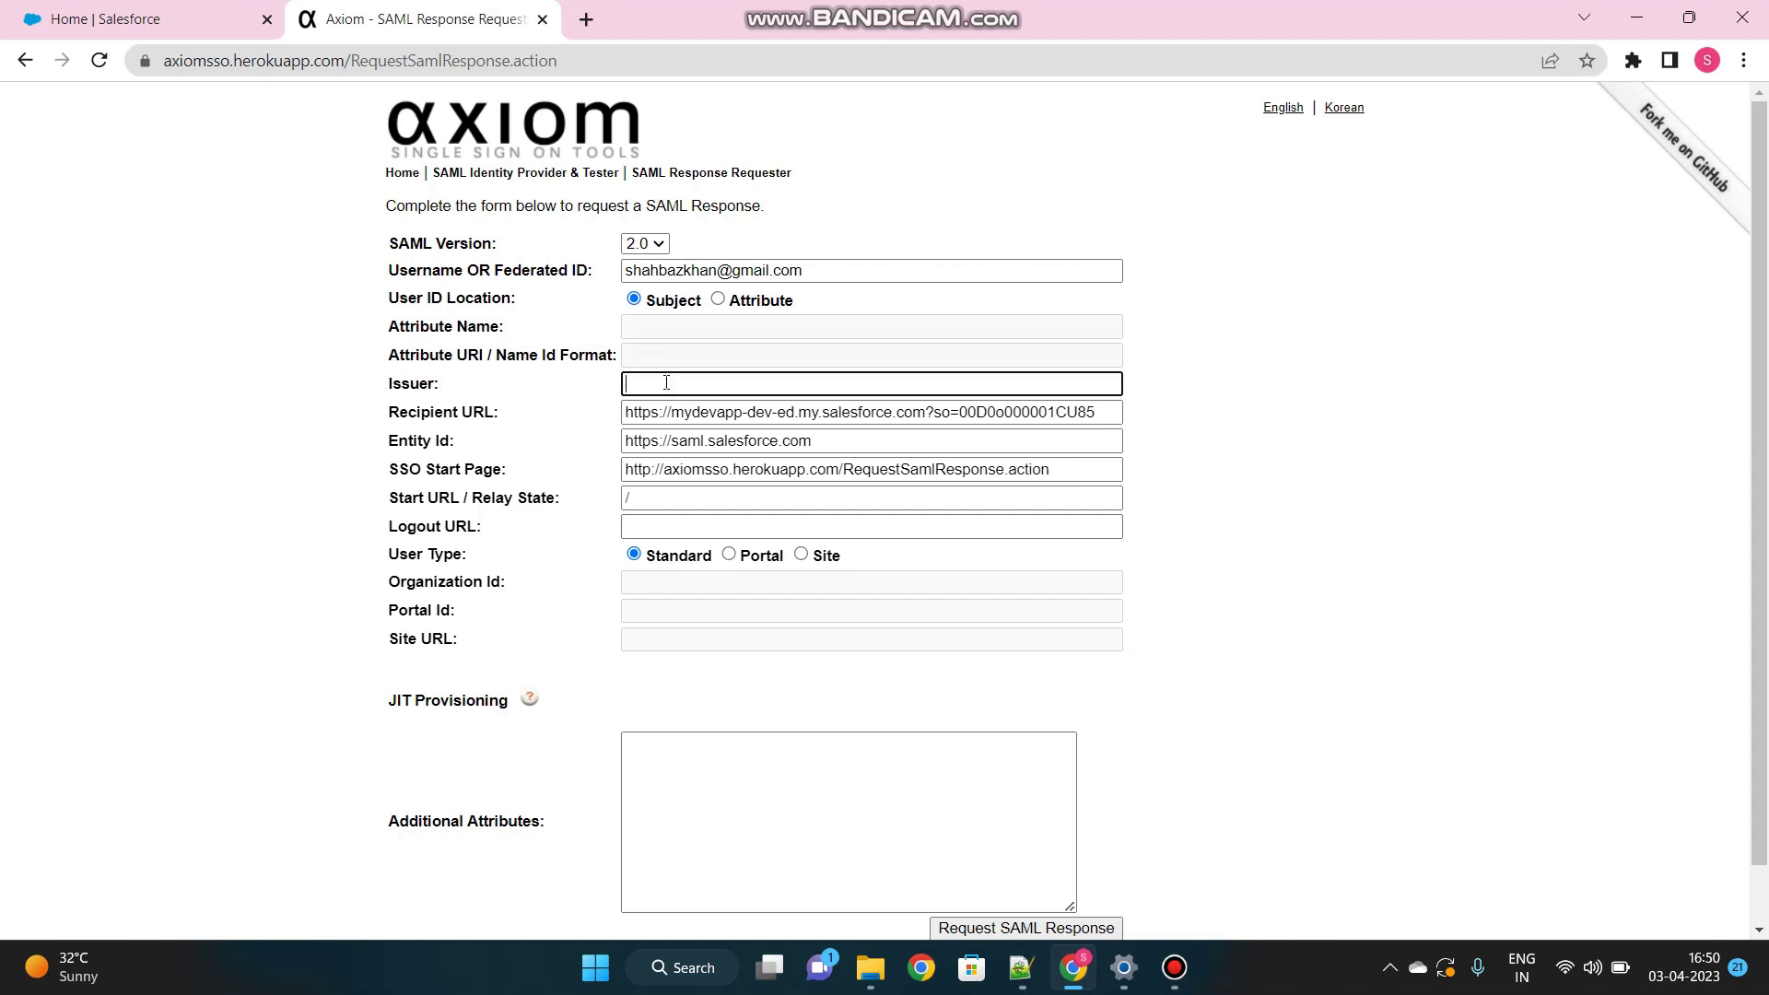
type("Axiom")
type(" A")
type("DP")
left_click_drag(626, 414, 925, 406)
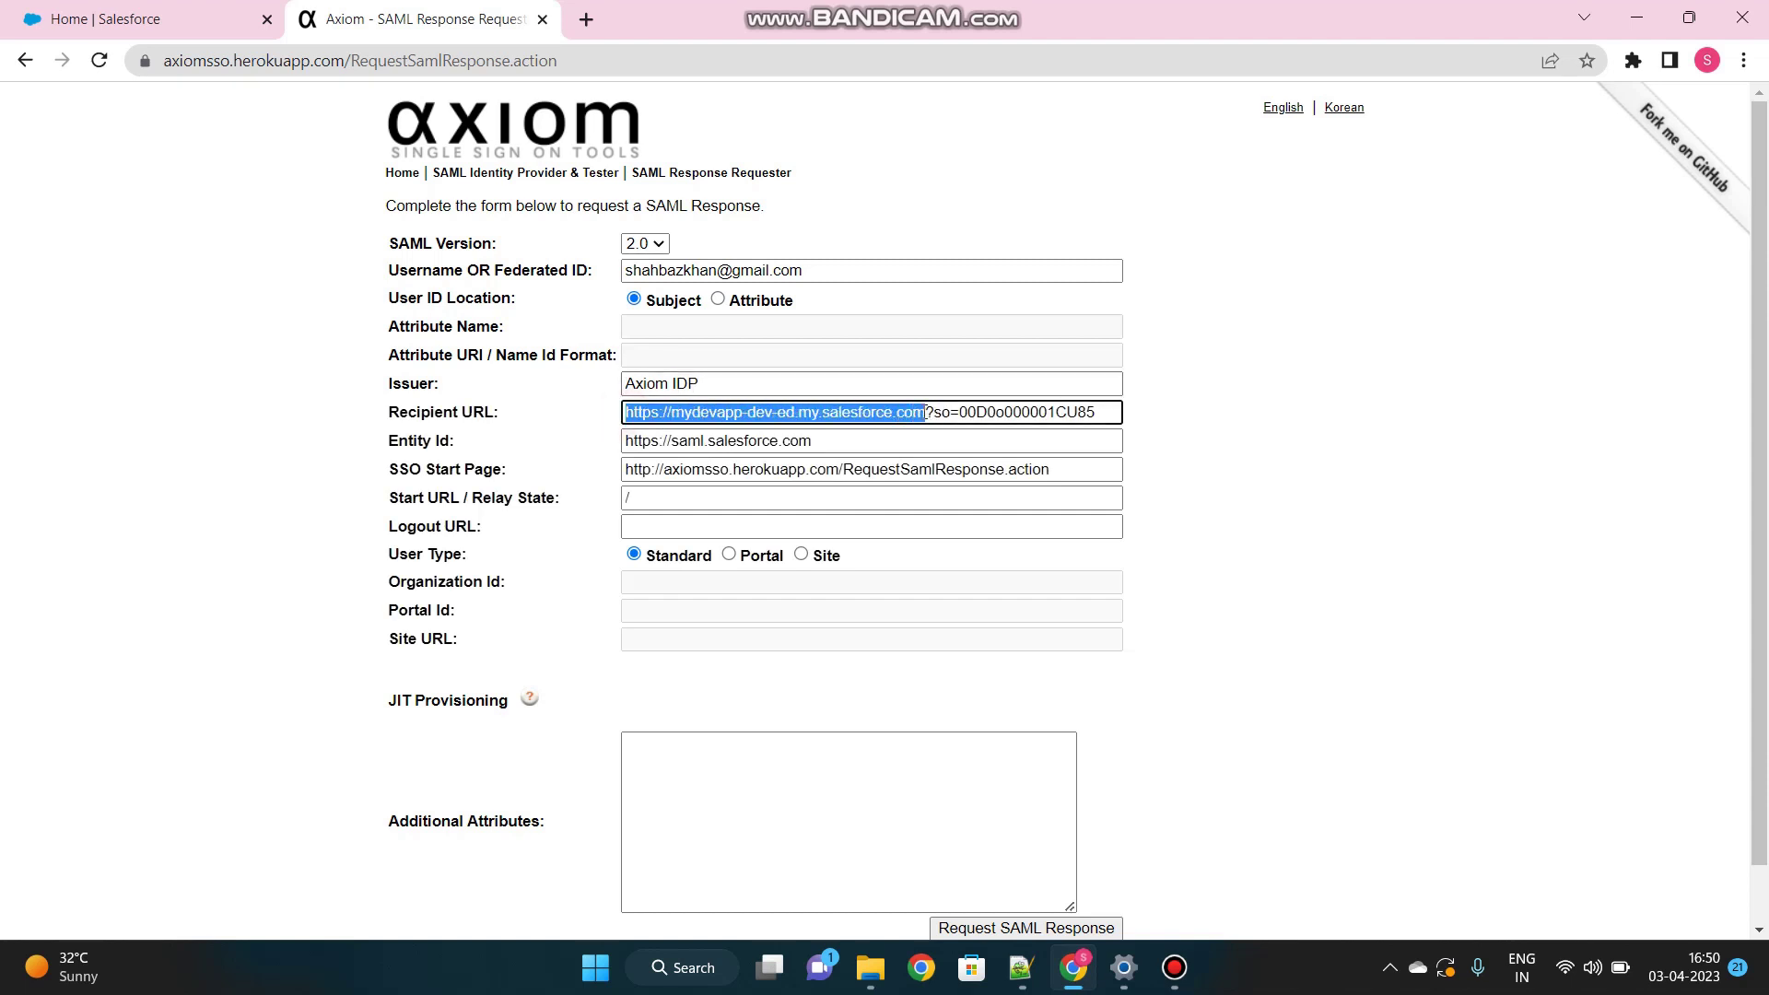
double_click(1060, 412)
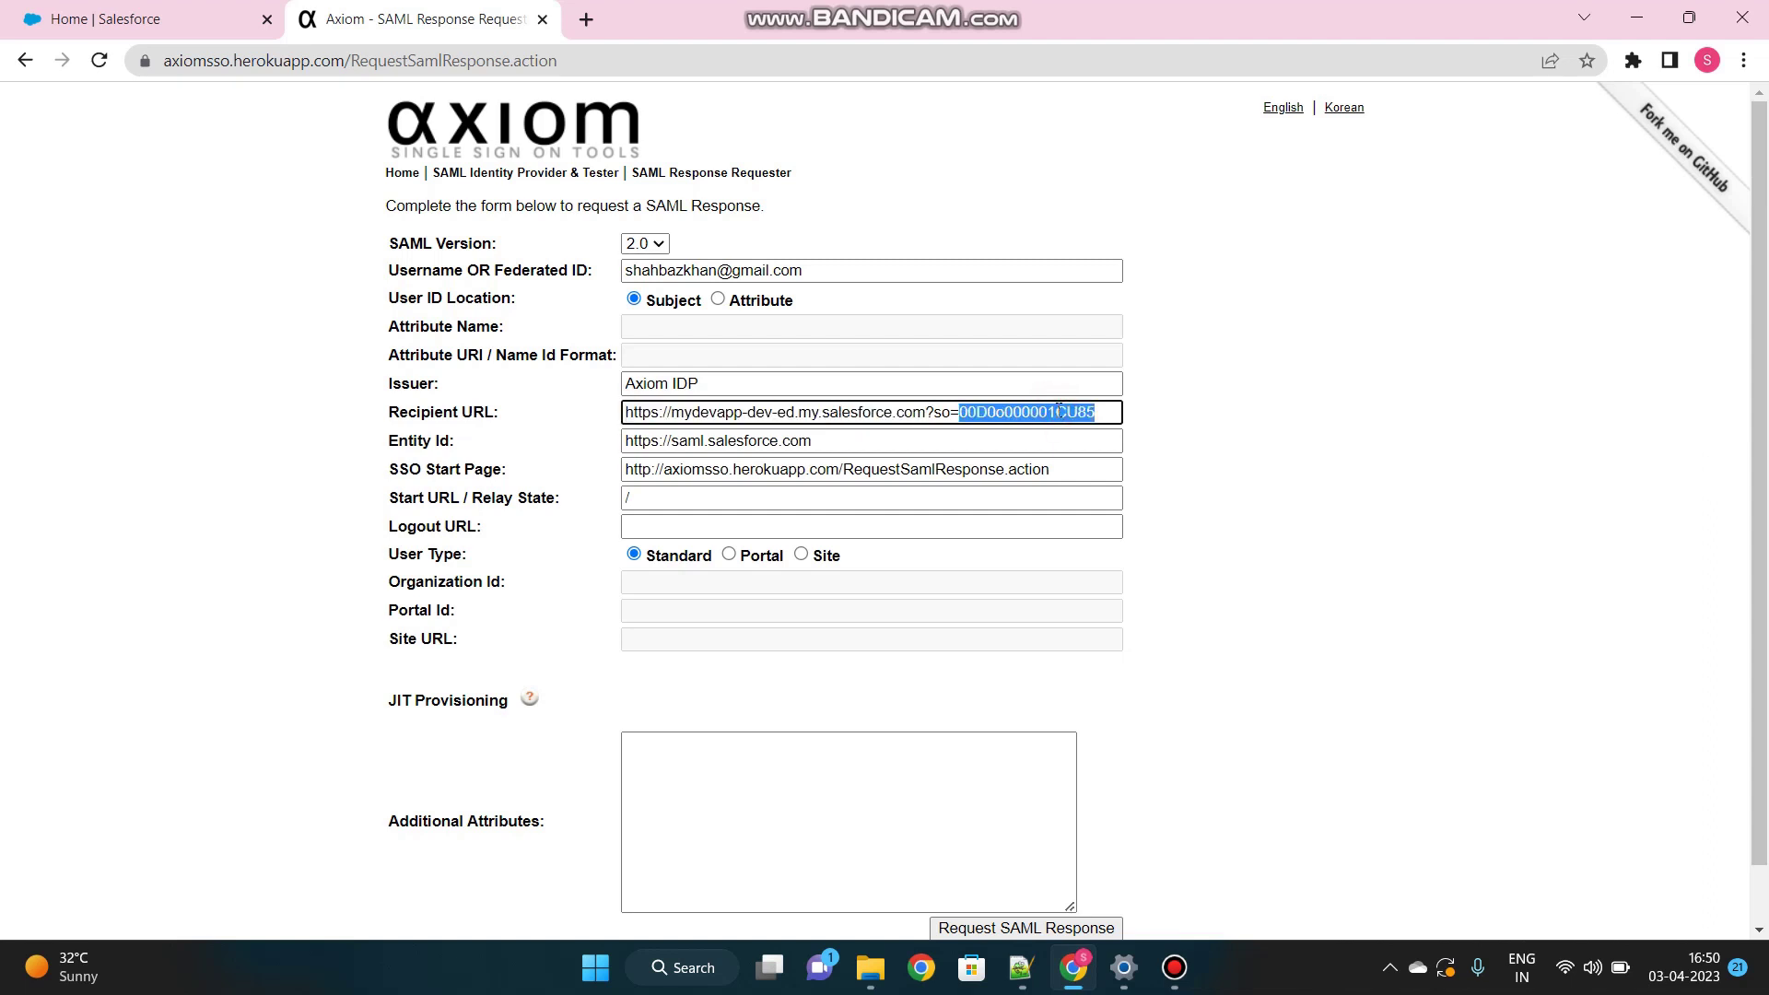
left_click_drag(1109, 414, 609, 424)
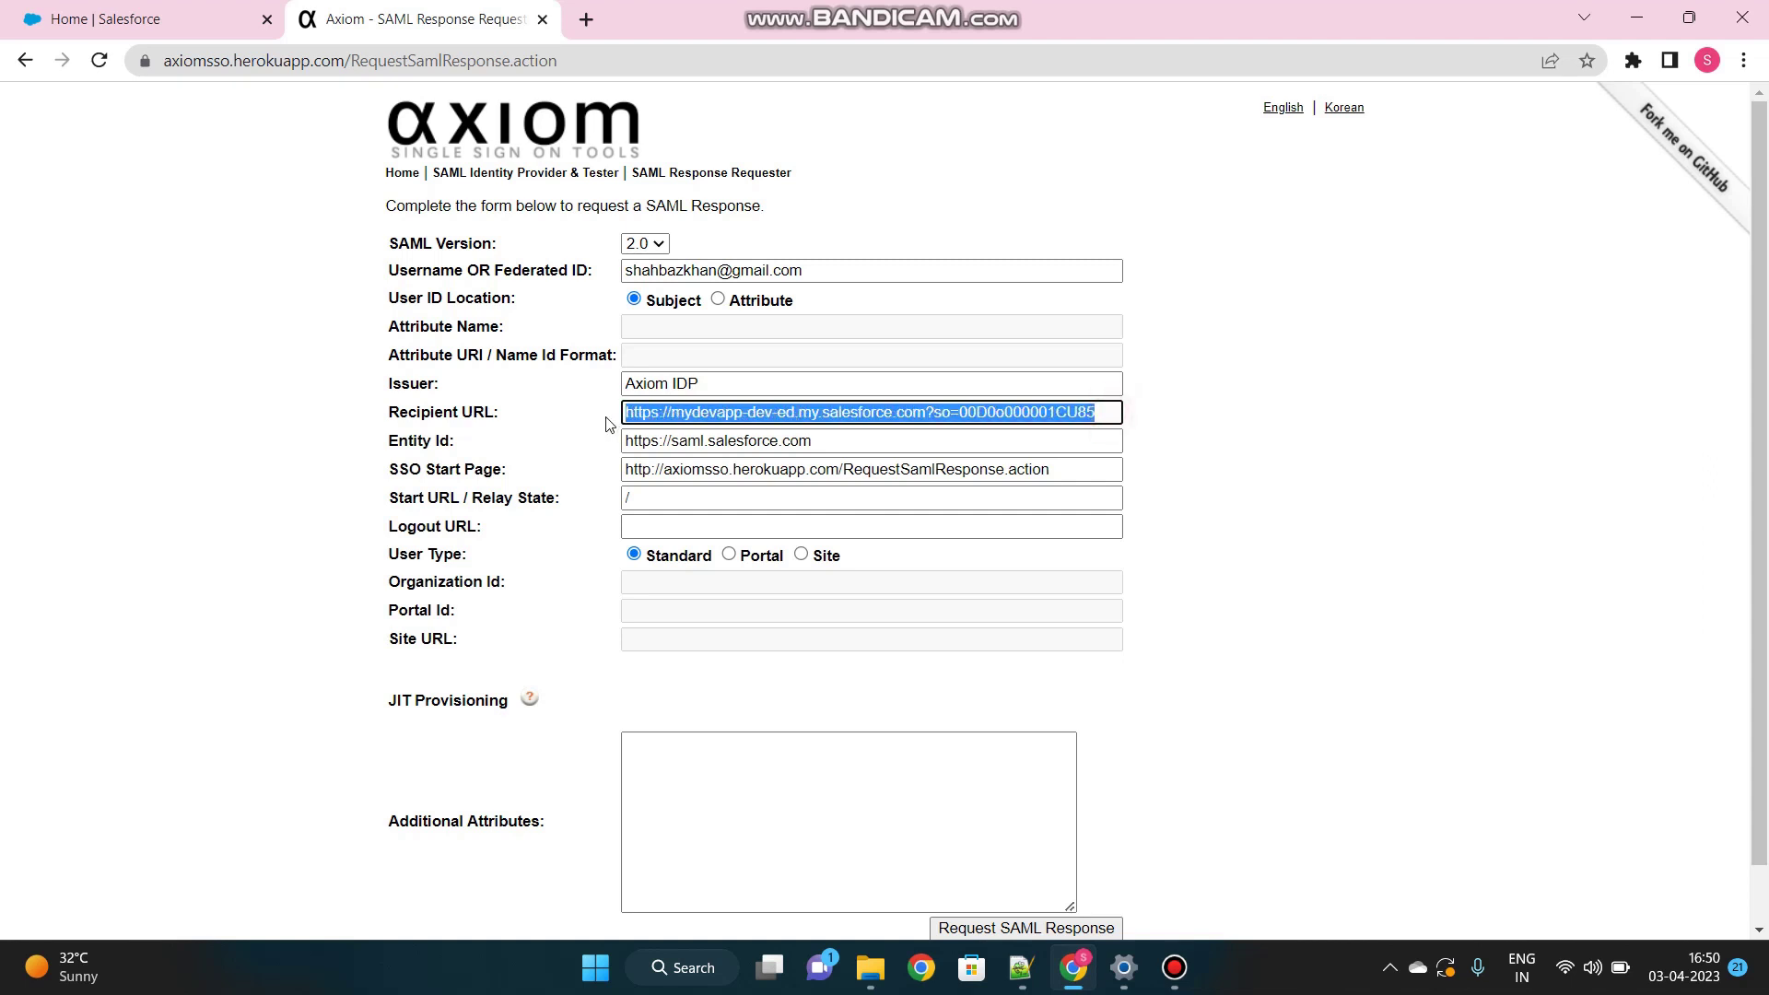
double_click(686, 441)
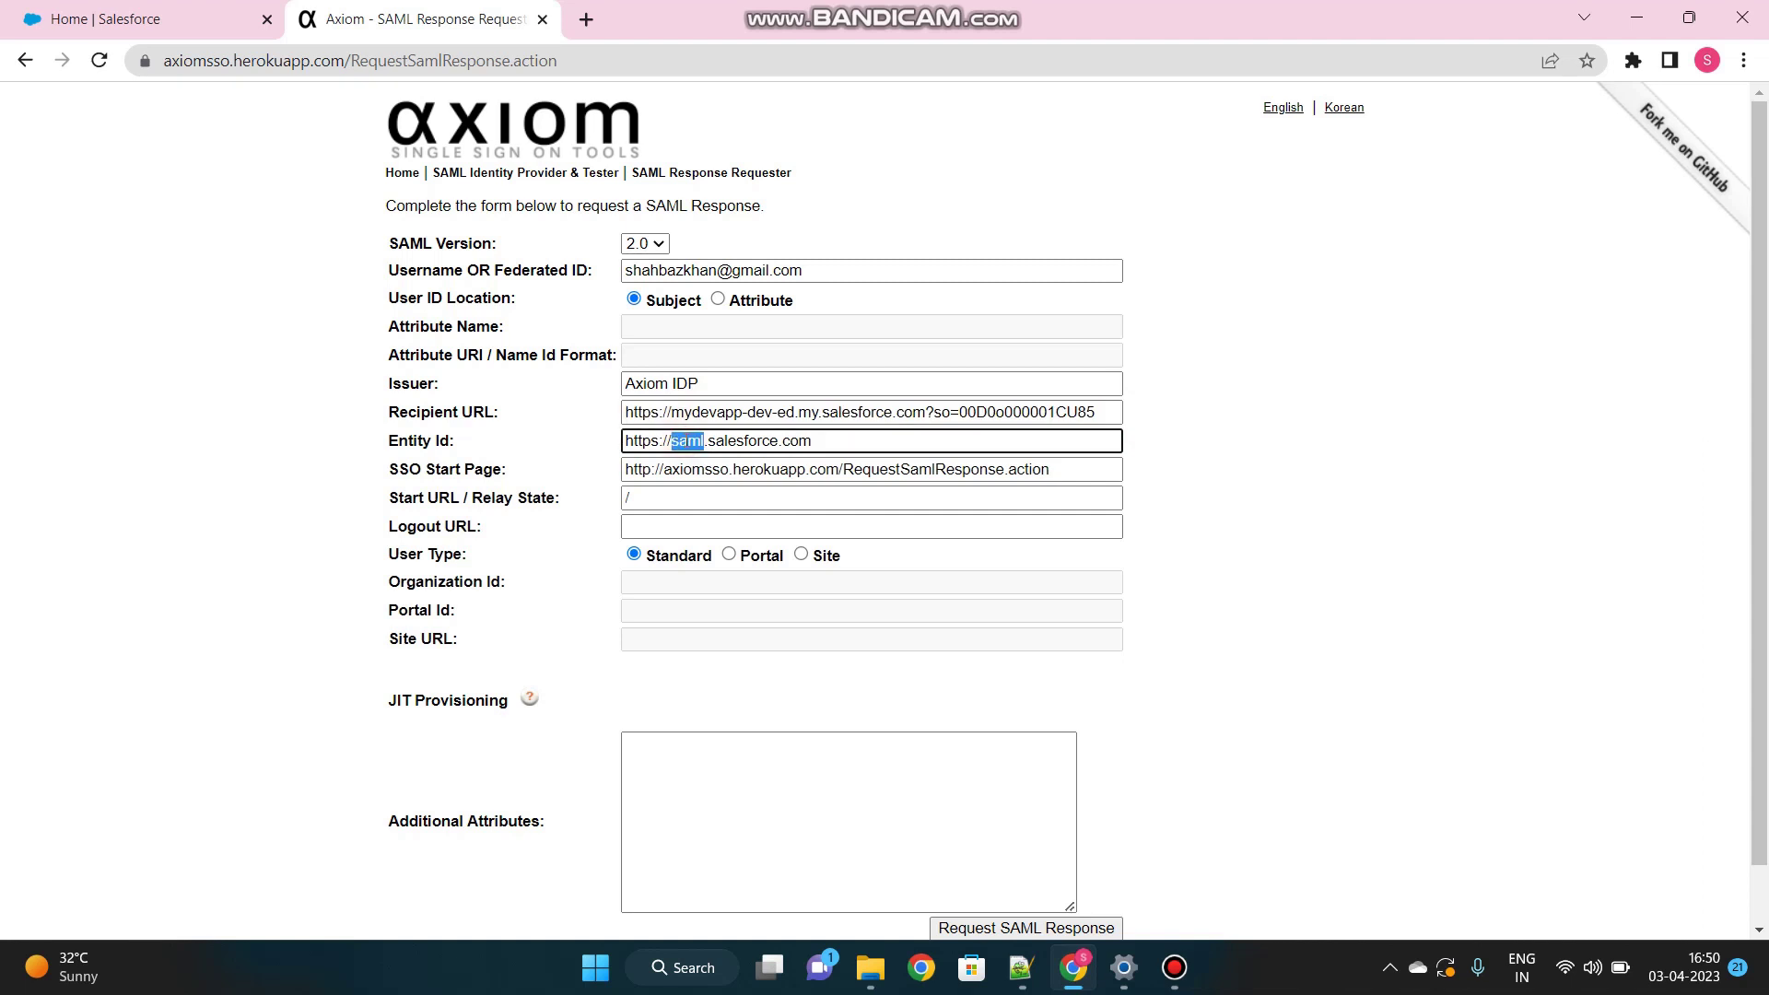
type("login")
scroll(662, 680, "down", 1)
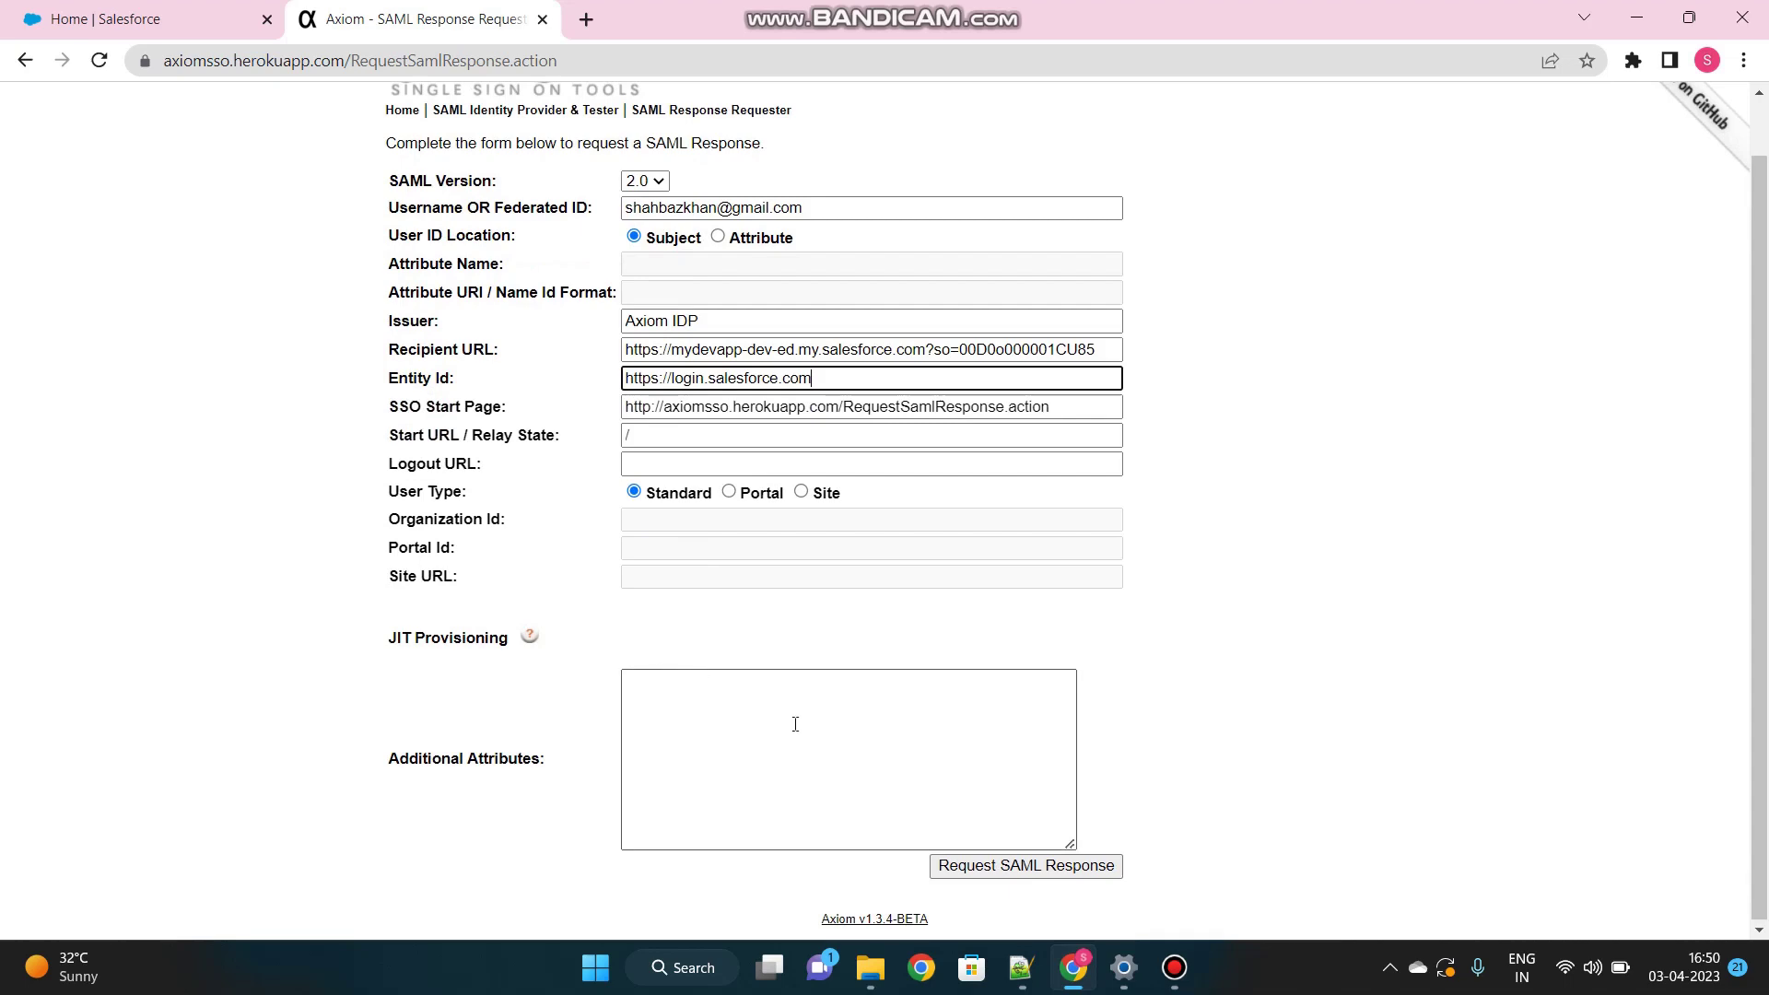
left_click(1009, 877)
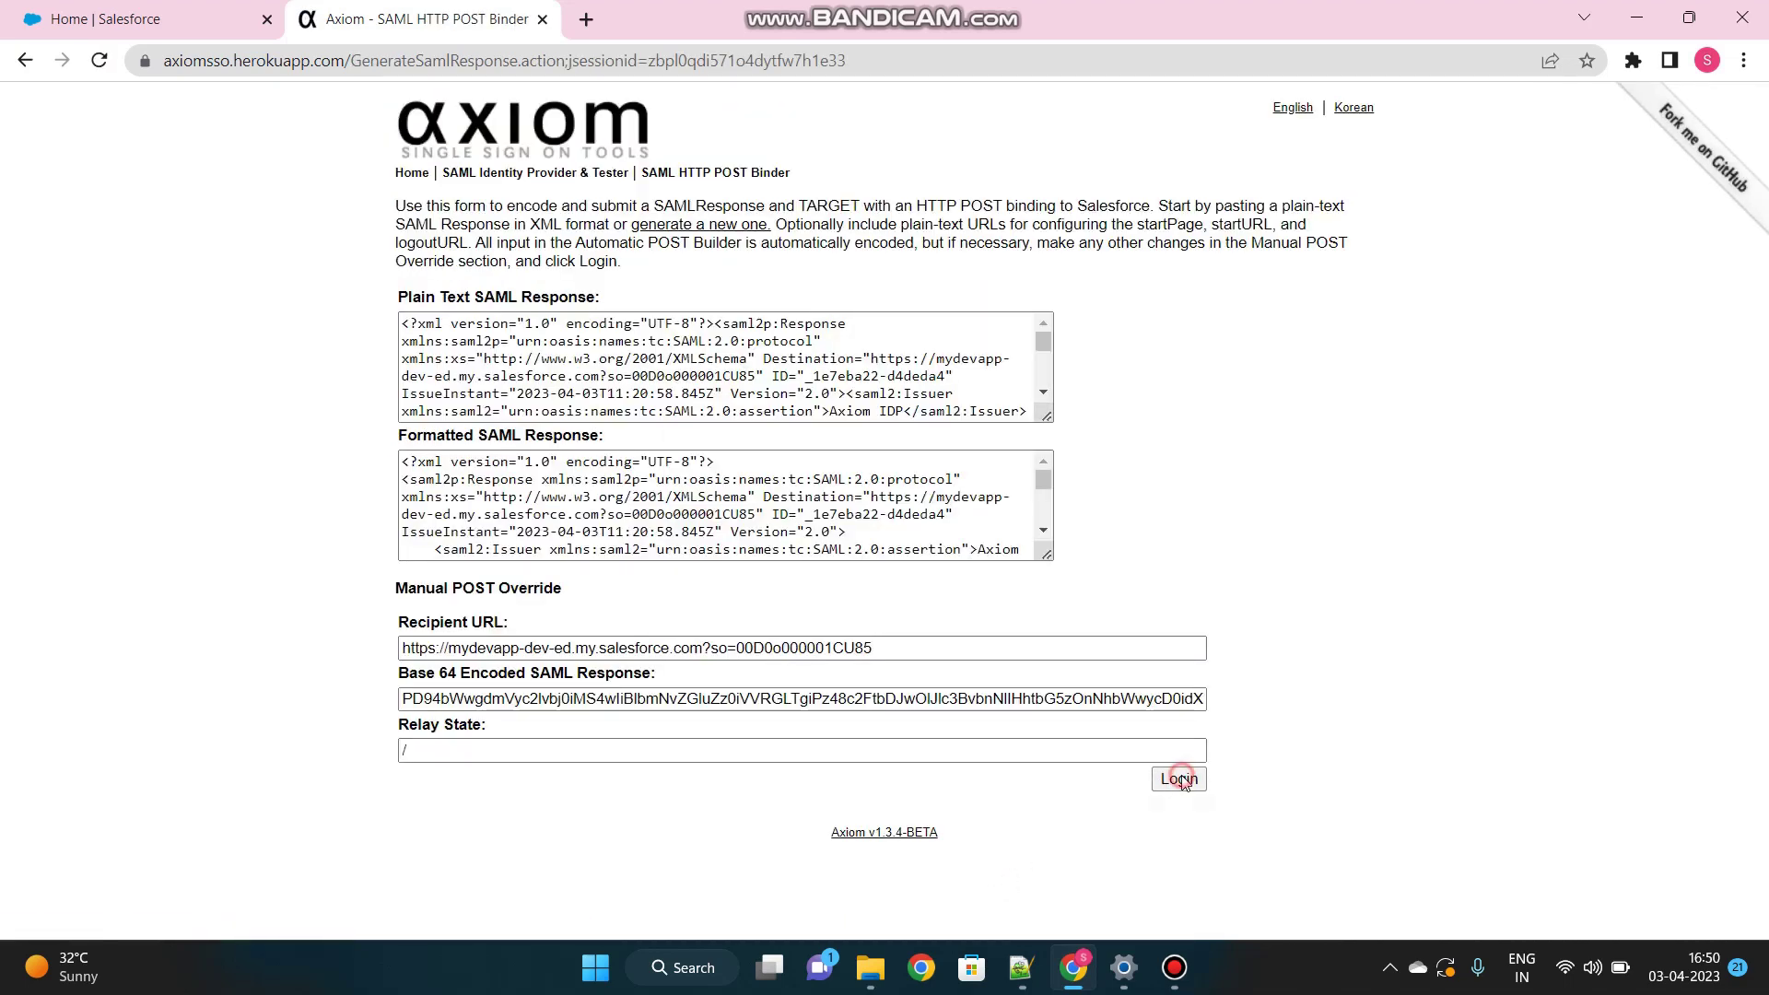
Log into Salesforce with the SAML response and open Single Sign-On Settings via Quick Find
left_click(1180, 780)
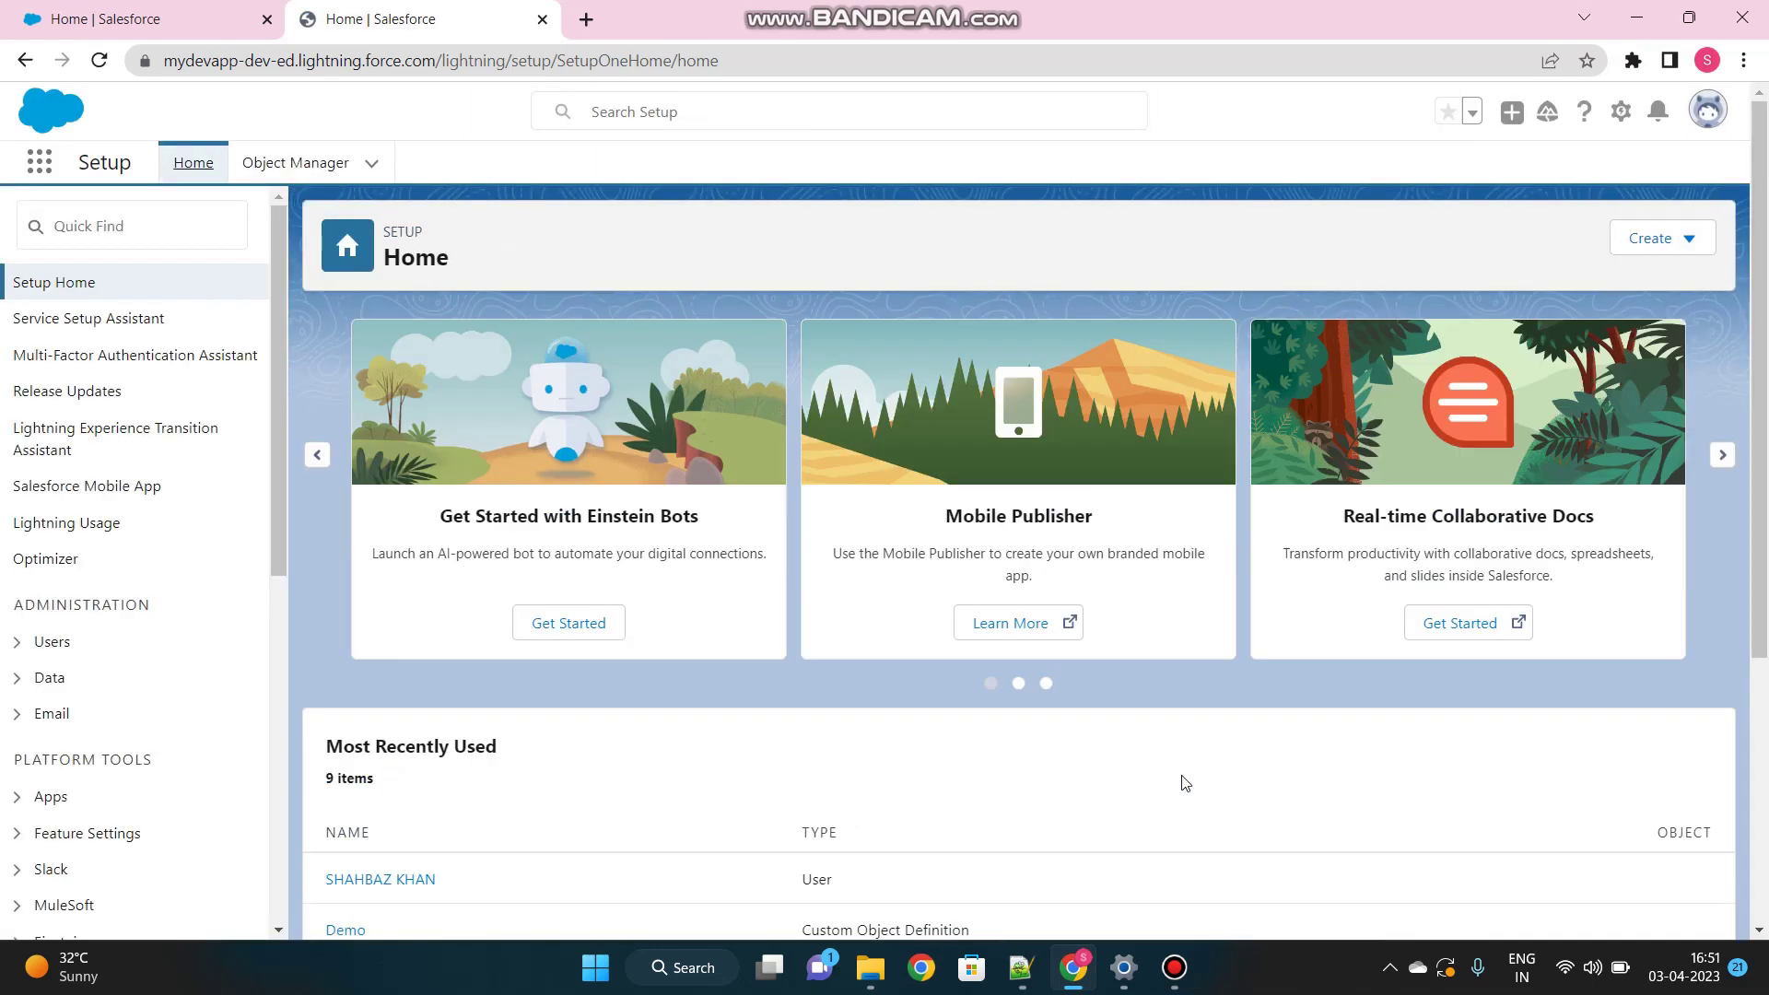
left_click(145, 227)
type("sing;e")
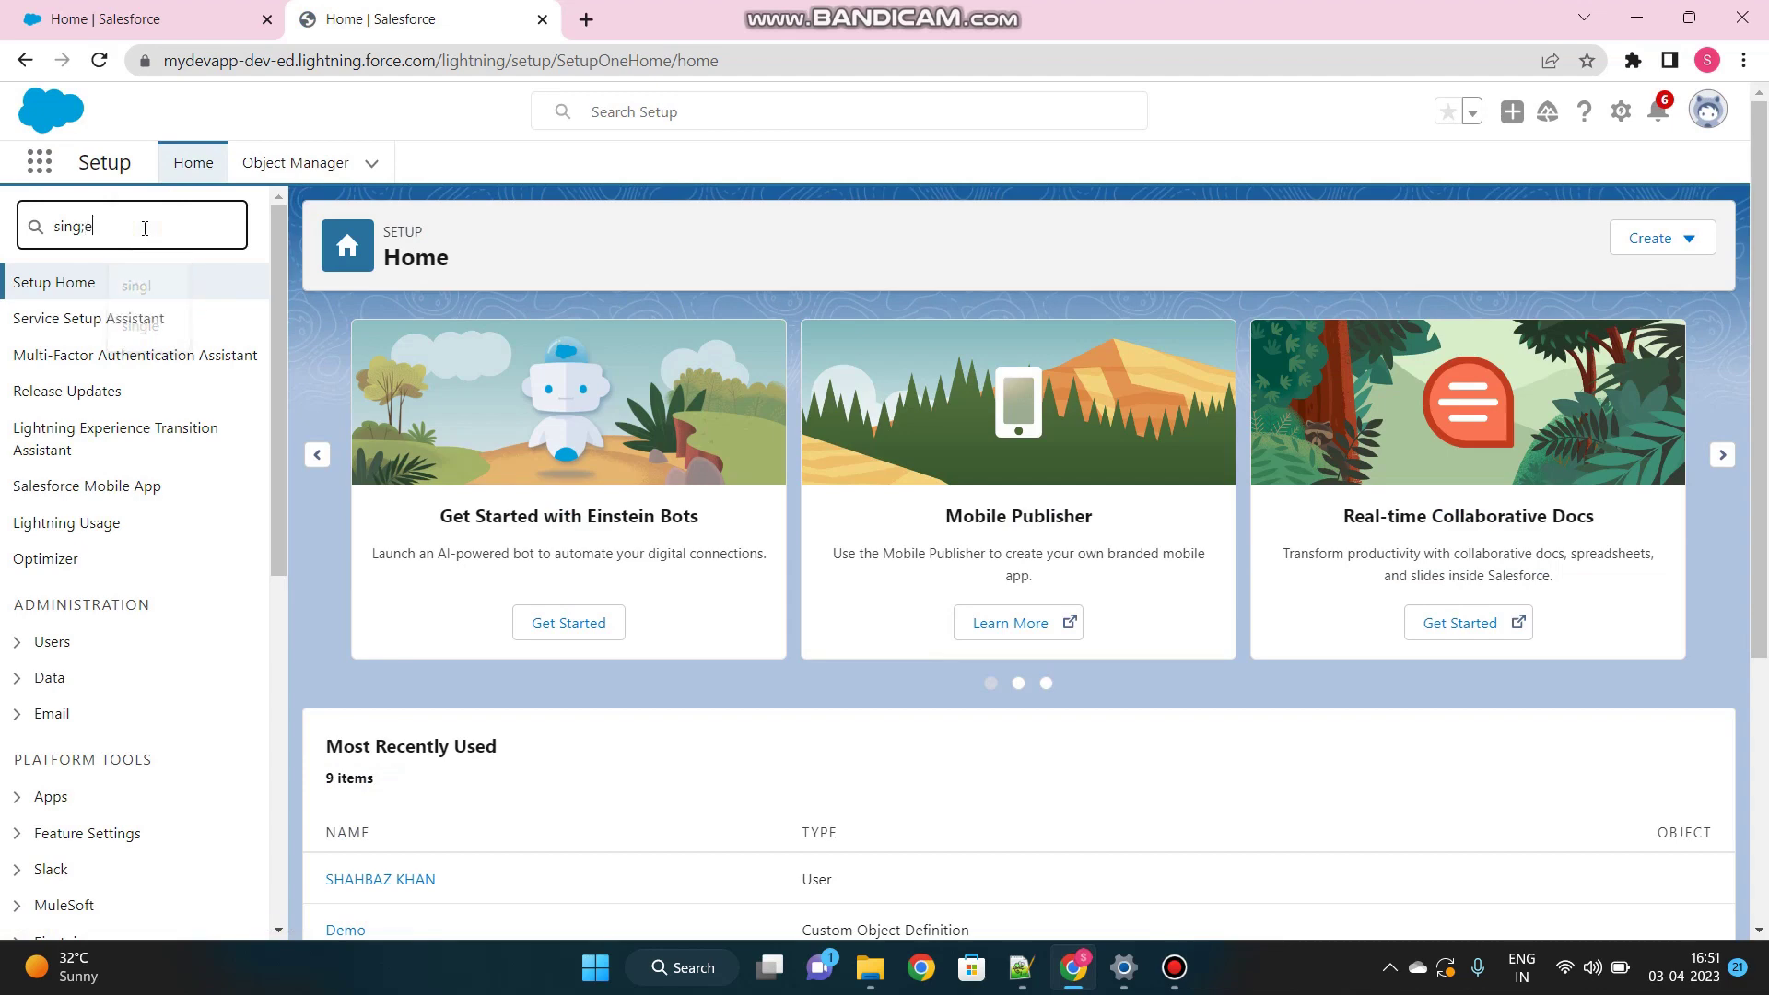
key("BackSpace")
key("BackSpace")
type("le")
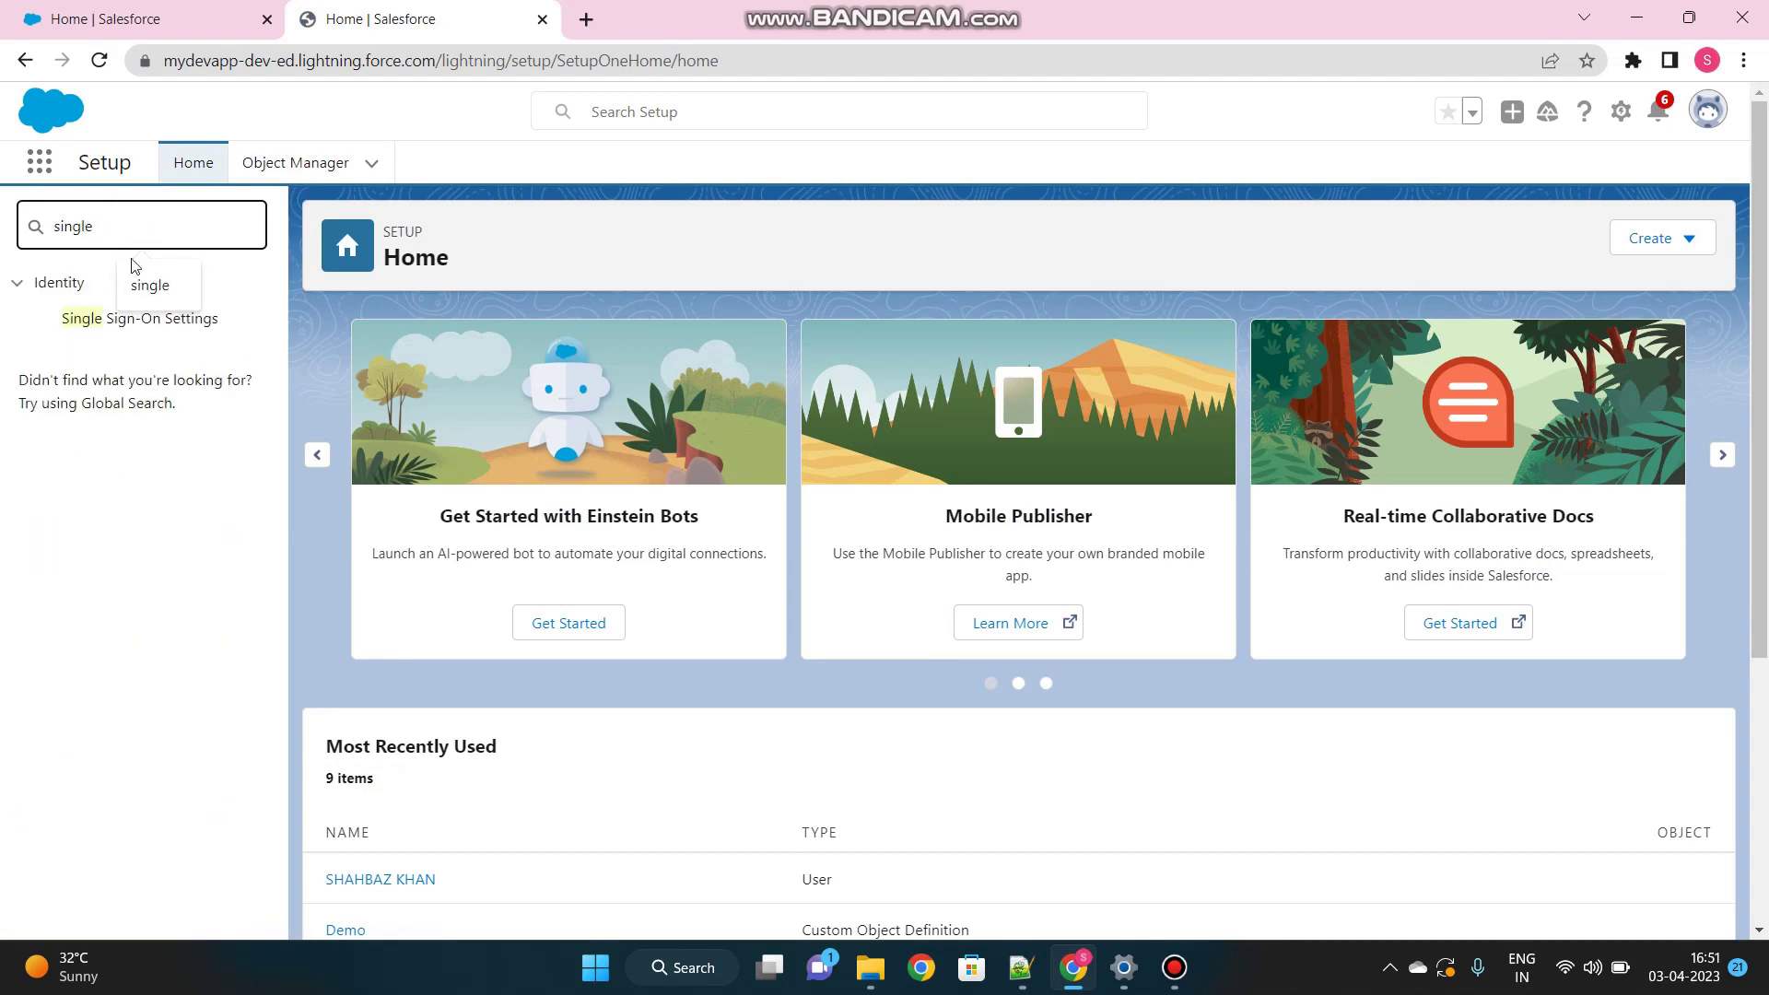
left_click(100, 325)
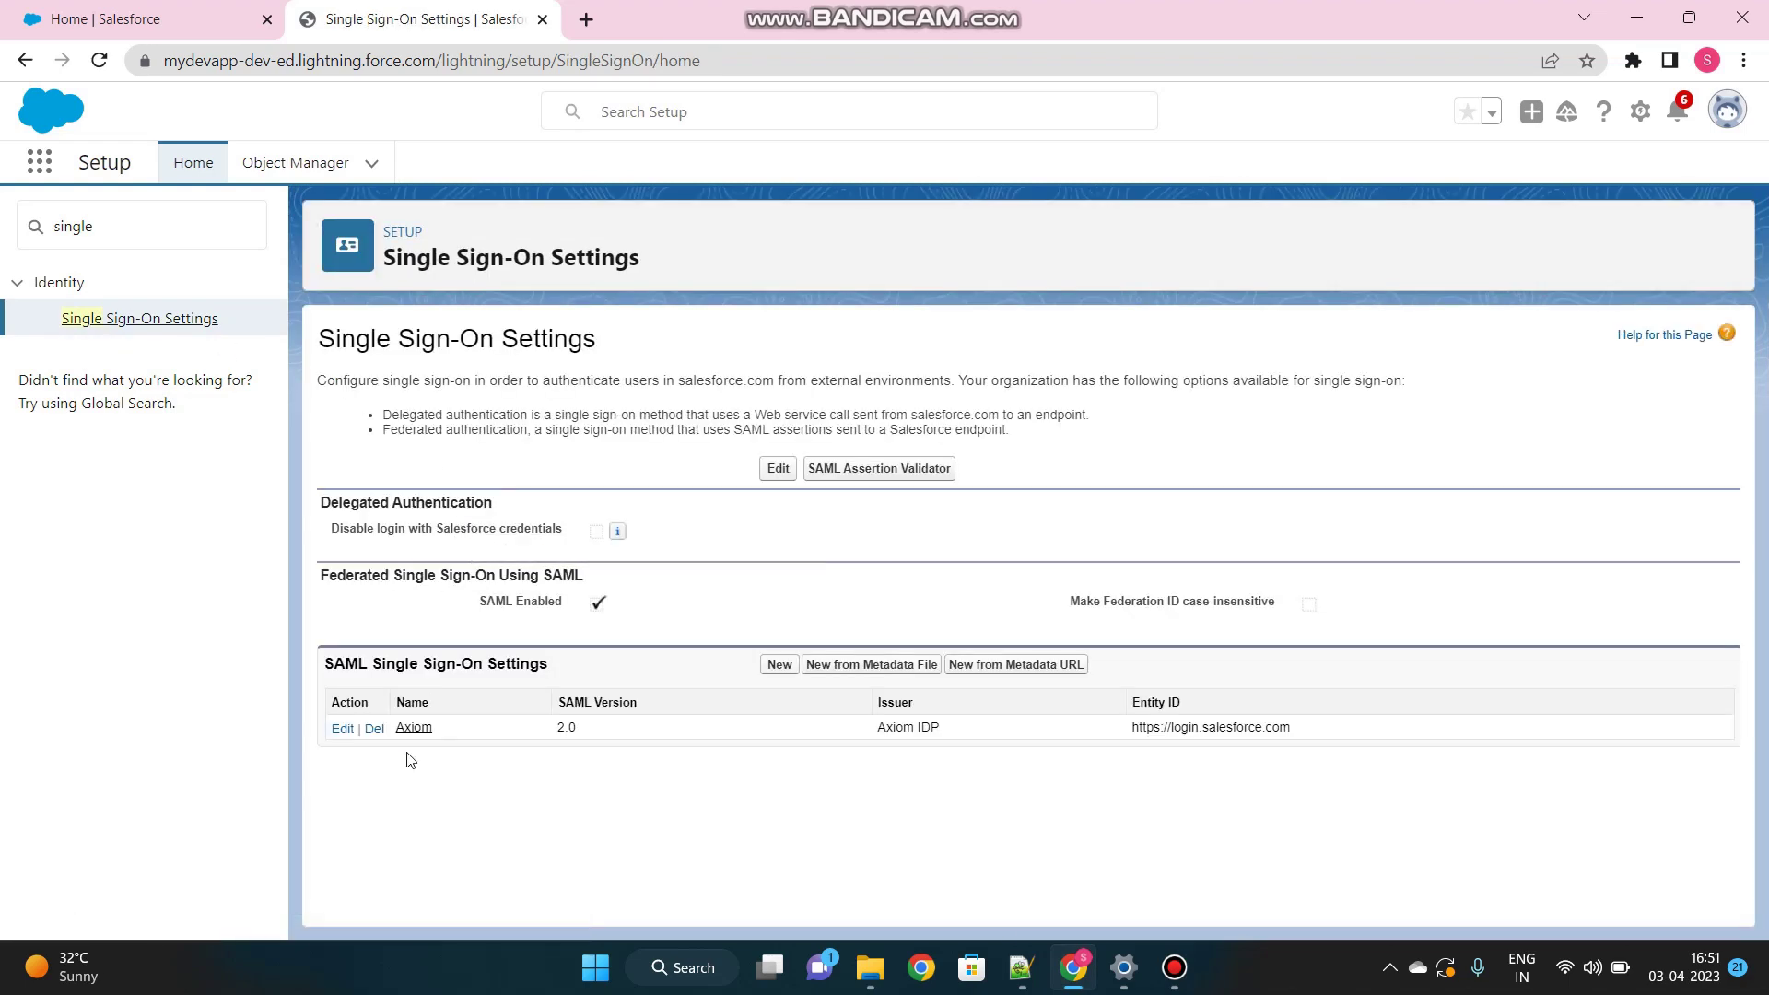
Open the Axiom SAML configuration and review its Issuer, Entity ID and Login URL values
left_click(414, 728)
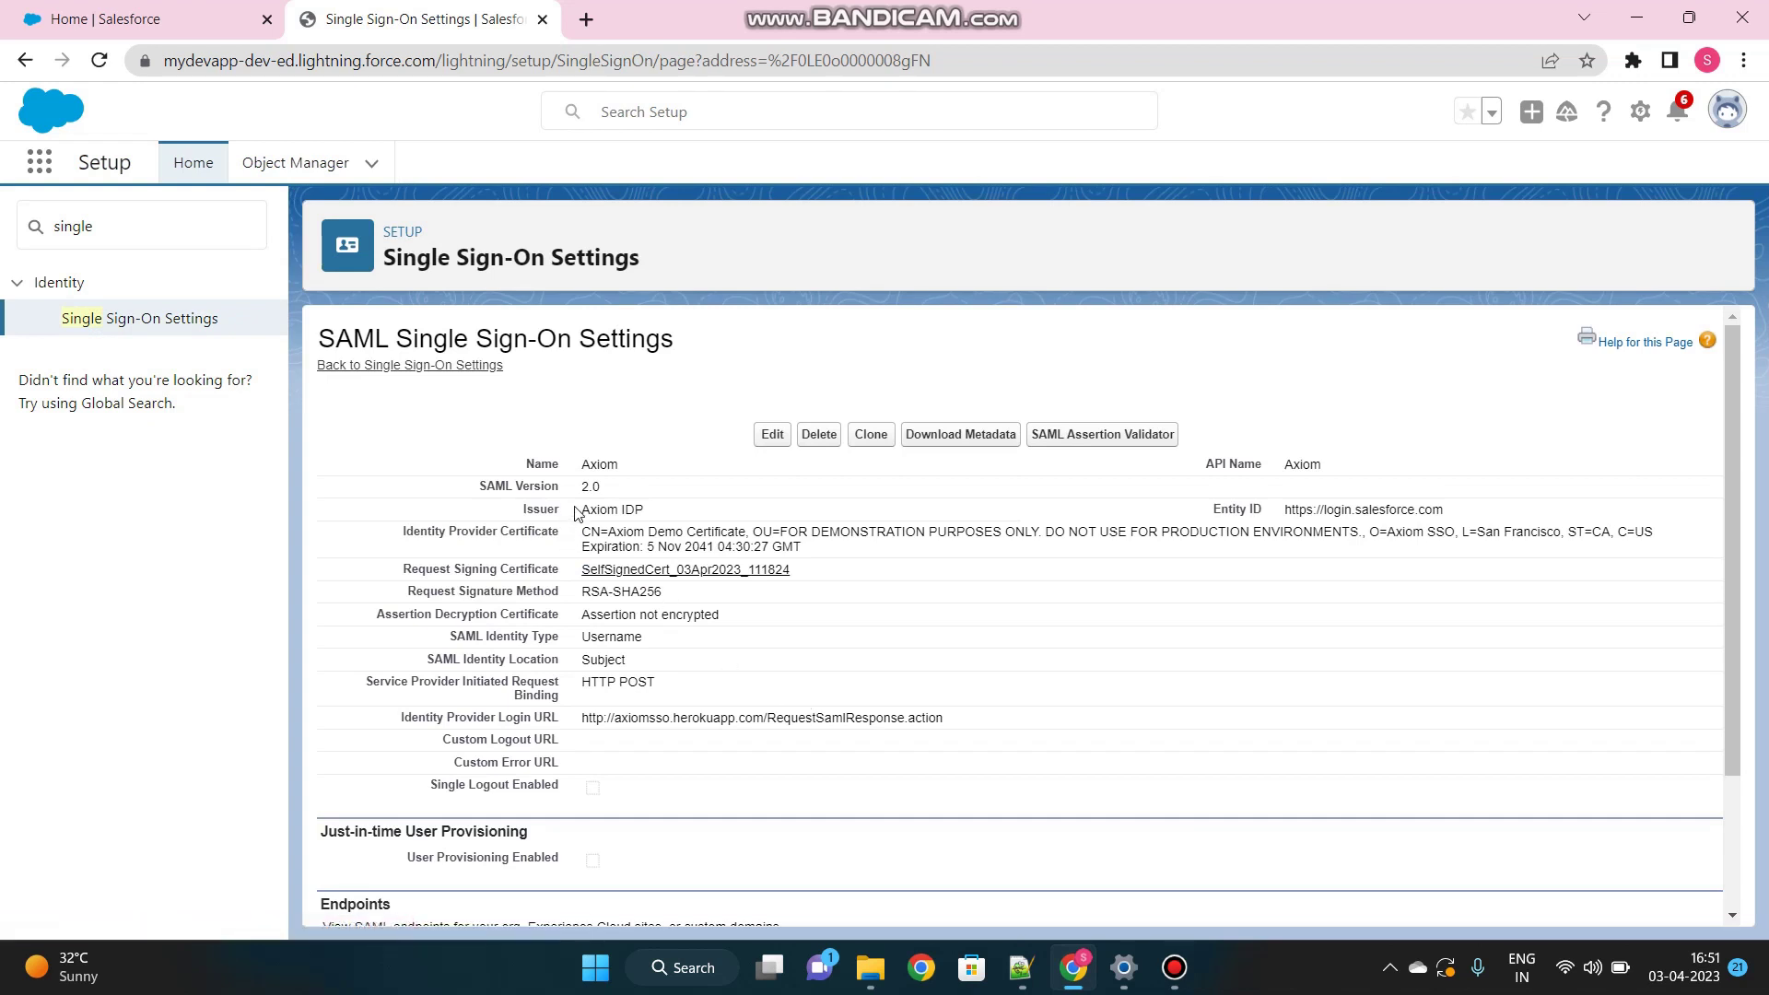
left_click_drag(577, 509, 650, 513)
left_click_drag(1283, 510, 1450, 516)
left_click(1450, 515)
scroll(713, 742, "down", 2)
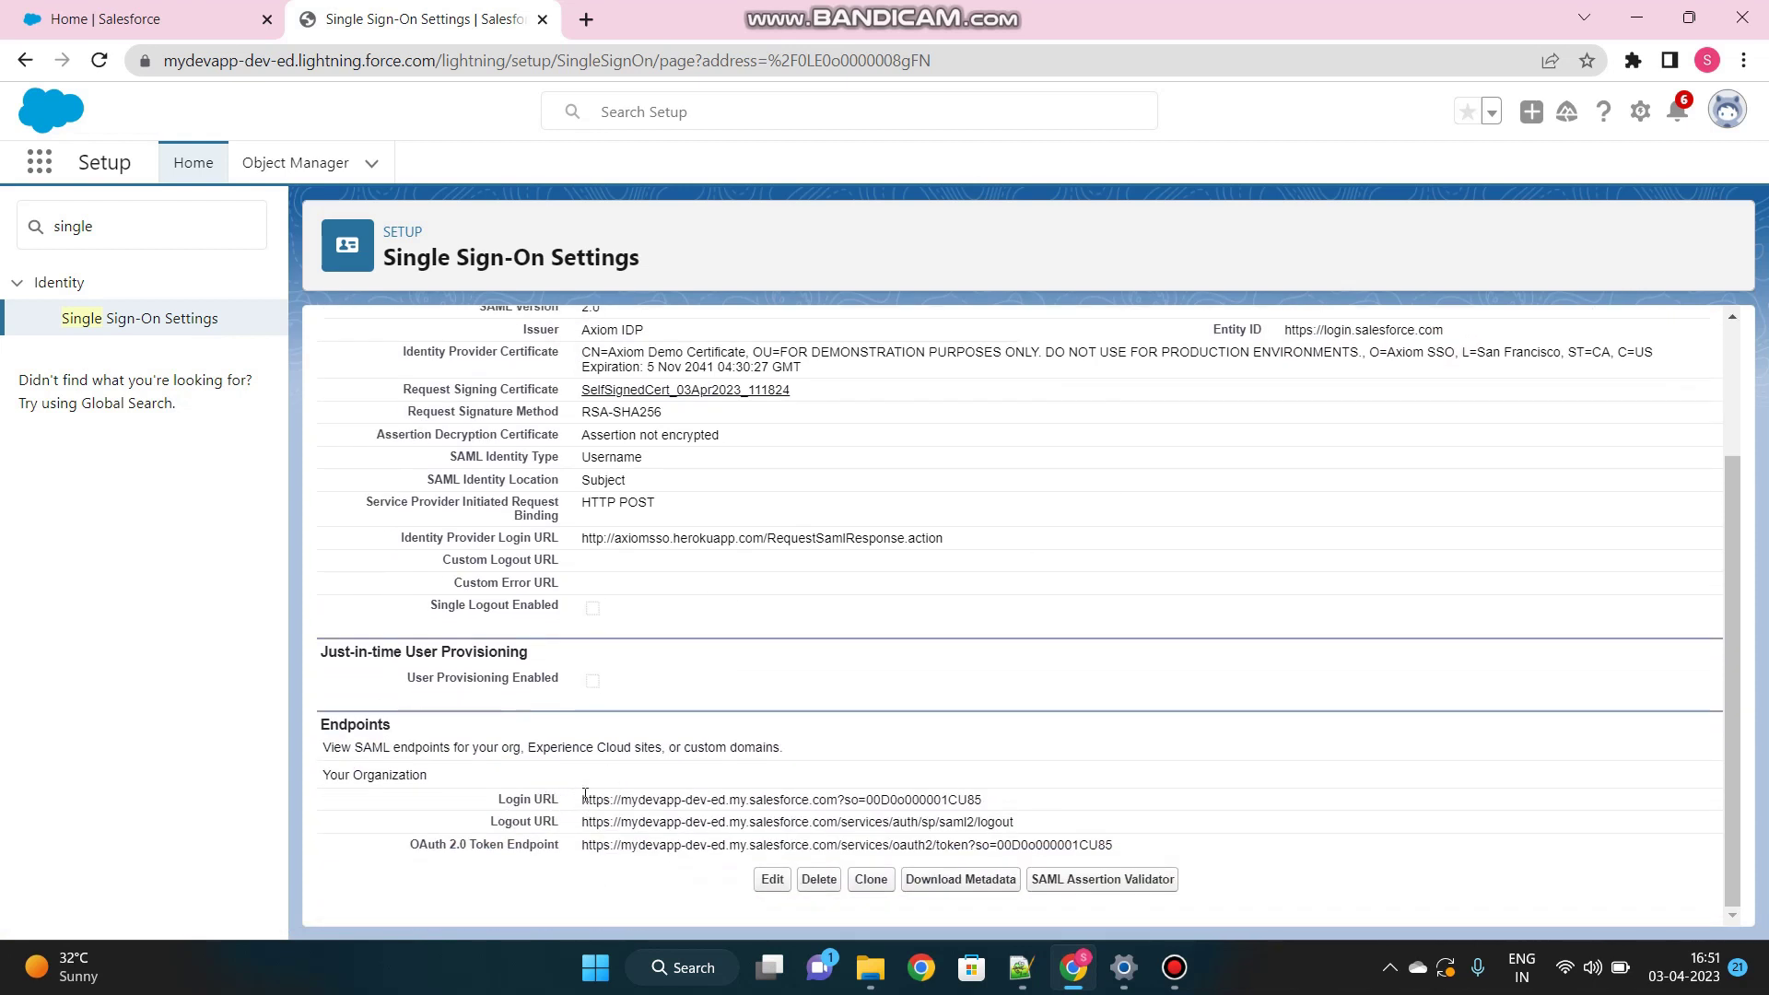
left_click_drag(581, 799, 990, 807)
left_click(992, 807)
left_click_drag(581, 800, 844, 800)
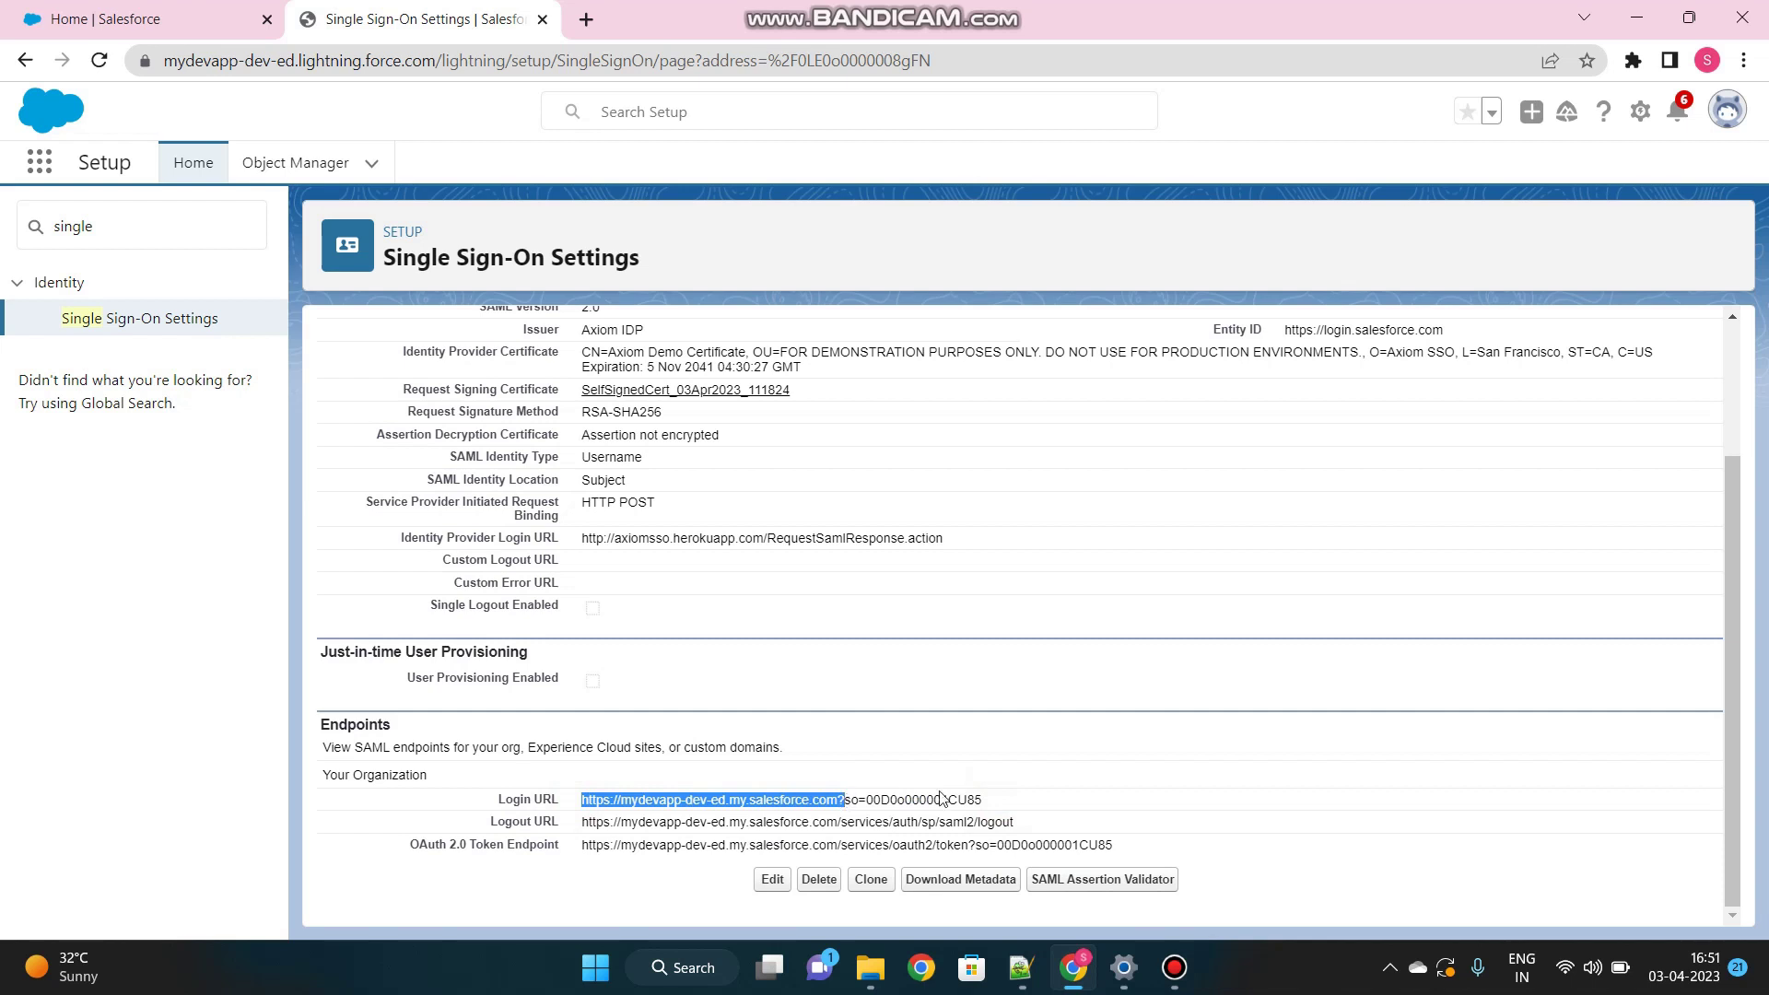
left_click_drag(993, 800, 847, 803)
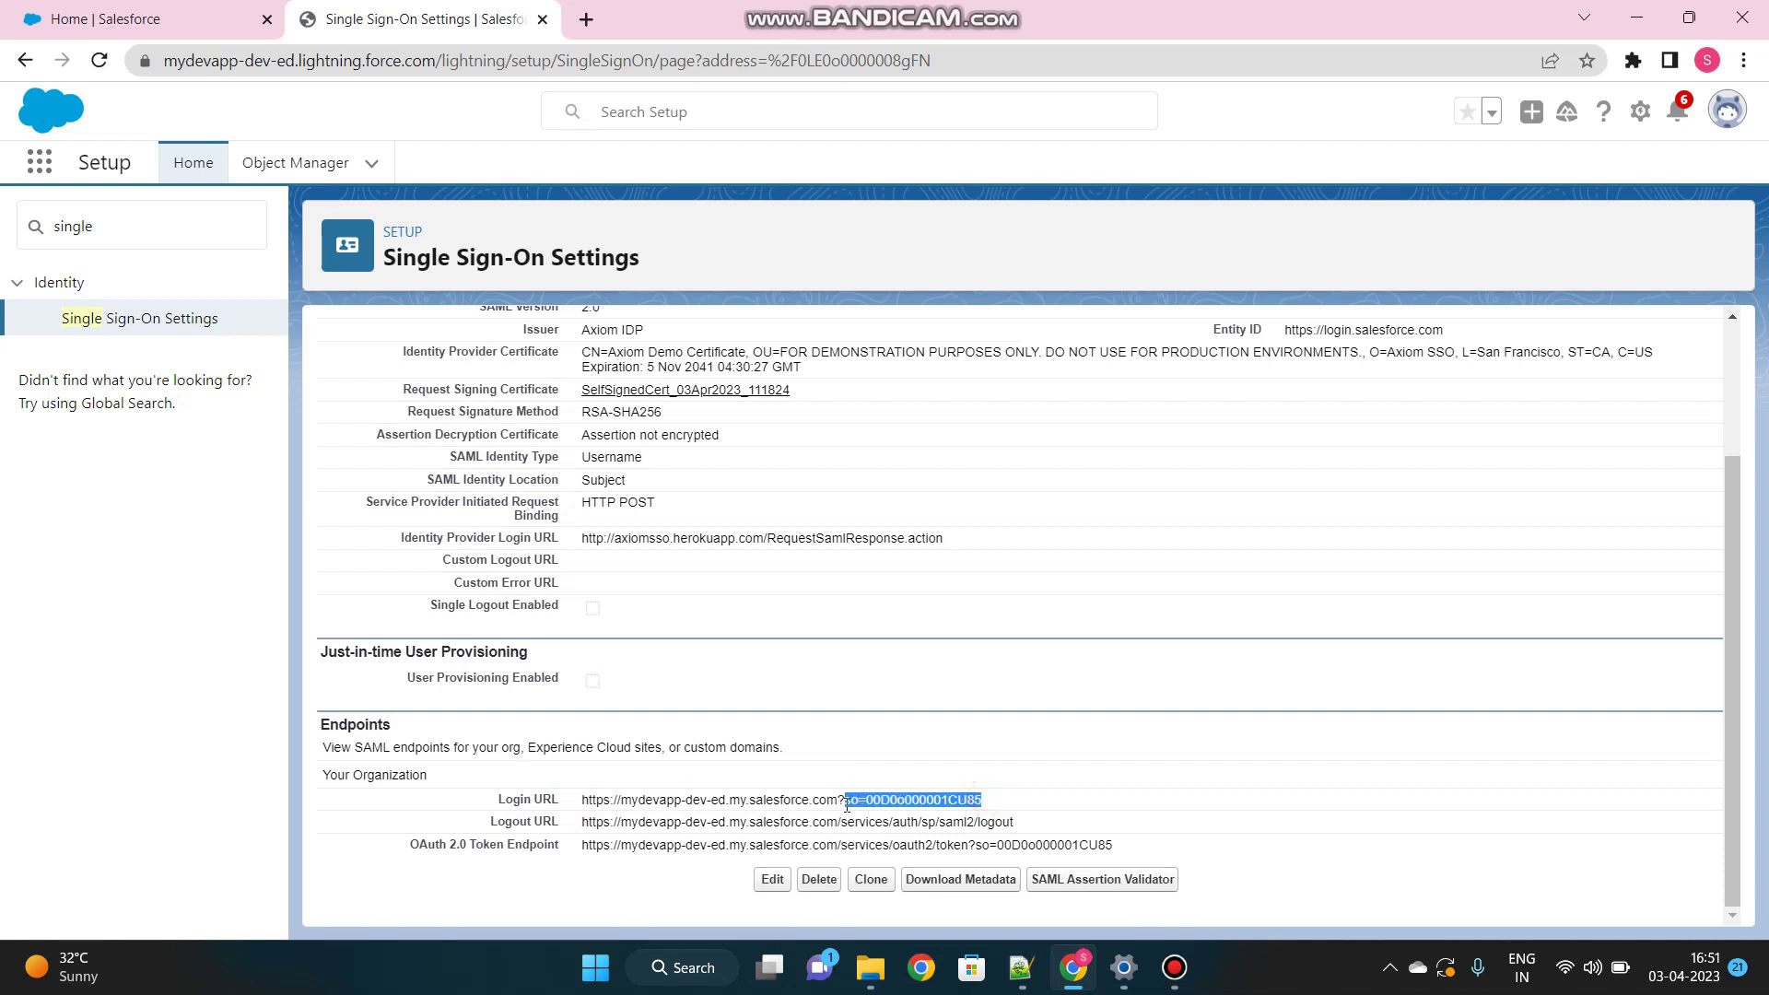